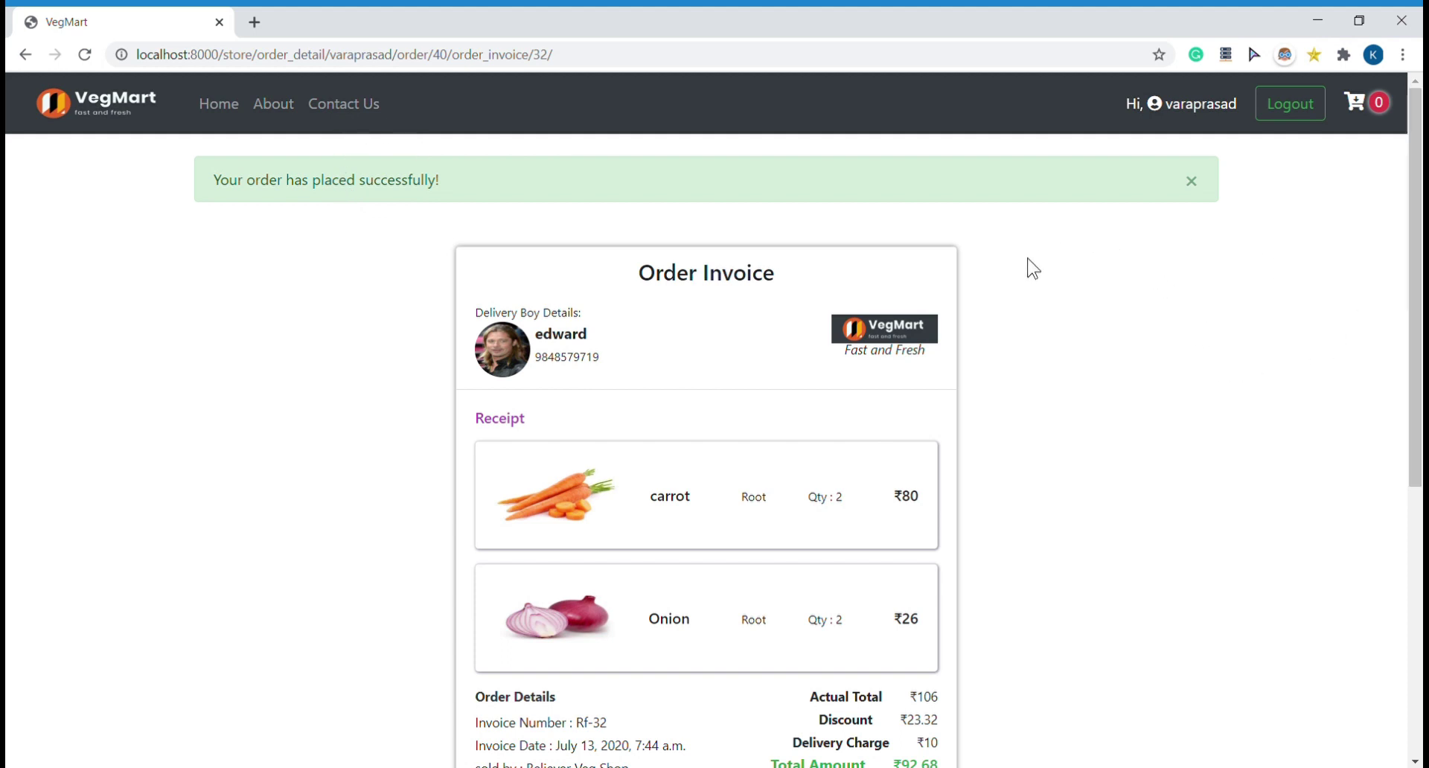
Step: Open My Orders and look through the customer's active and completed orders
{"action": "left_click", "coordinate": [1166, 104]}
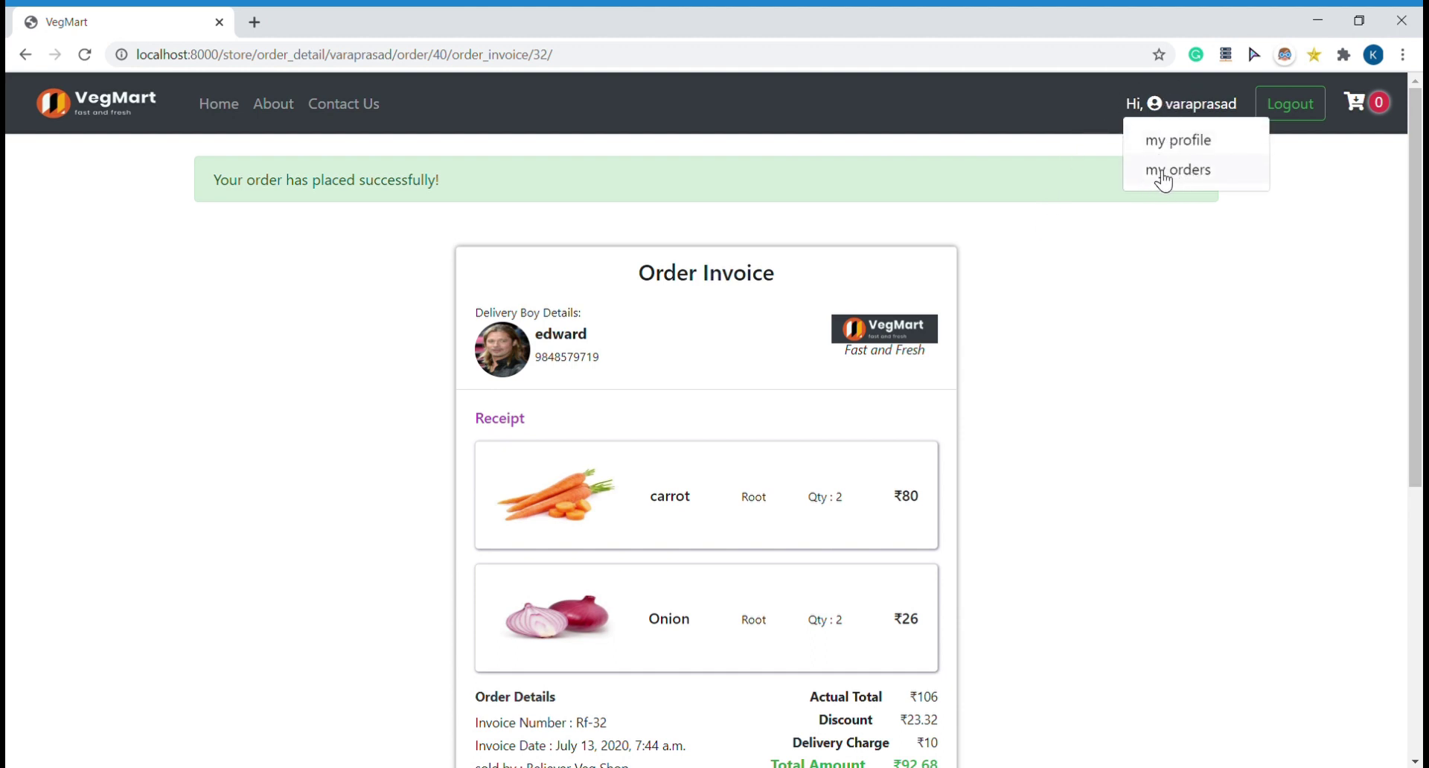
{"action": "left_click", "coordinate": [1161, 171]}
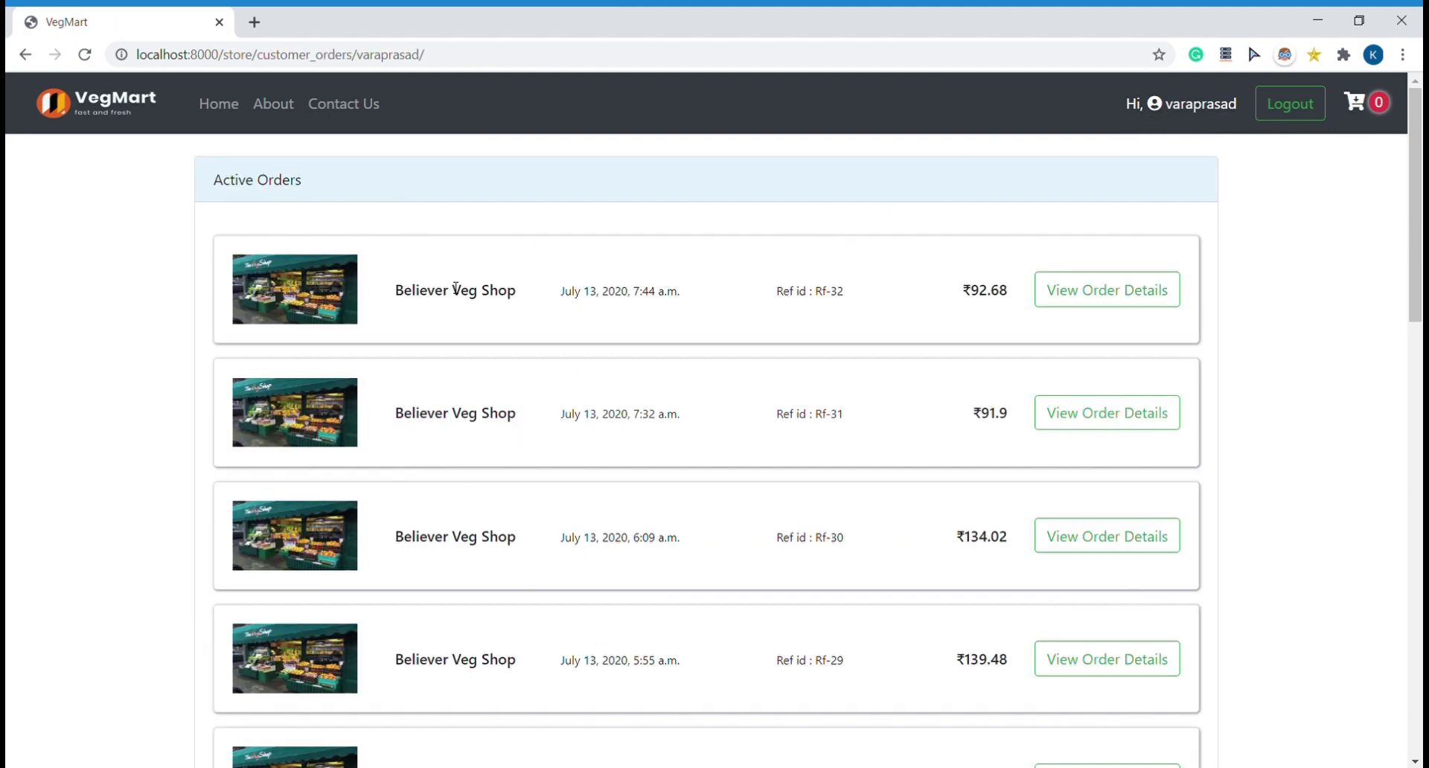
{"action": "scroll", "coordinate": [456, 289], "scroll_direction": "down", "scroll_amount": 5}
{"action": "scroll", "coordinate": [452, 290], "scroll_direction": "up", "scroll_amount": 5}
{"action": "scroll", "coordinate": [452, 290], "scroll_direction": "down", "scroll_amount": 20}
{"action": "scroll", "coordinate": [451, 290], "scroll_direction": "up", "scroll_amount": 4}
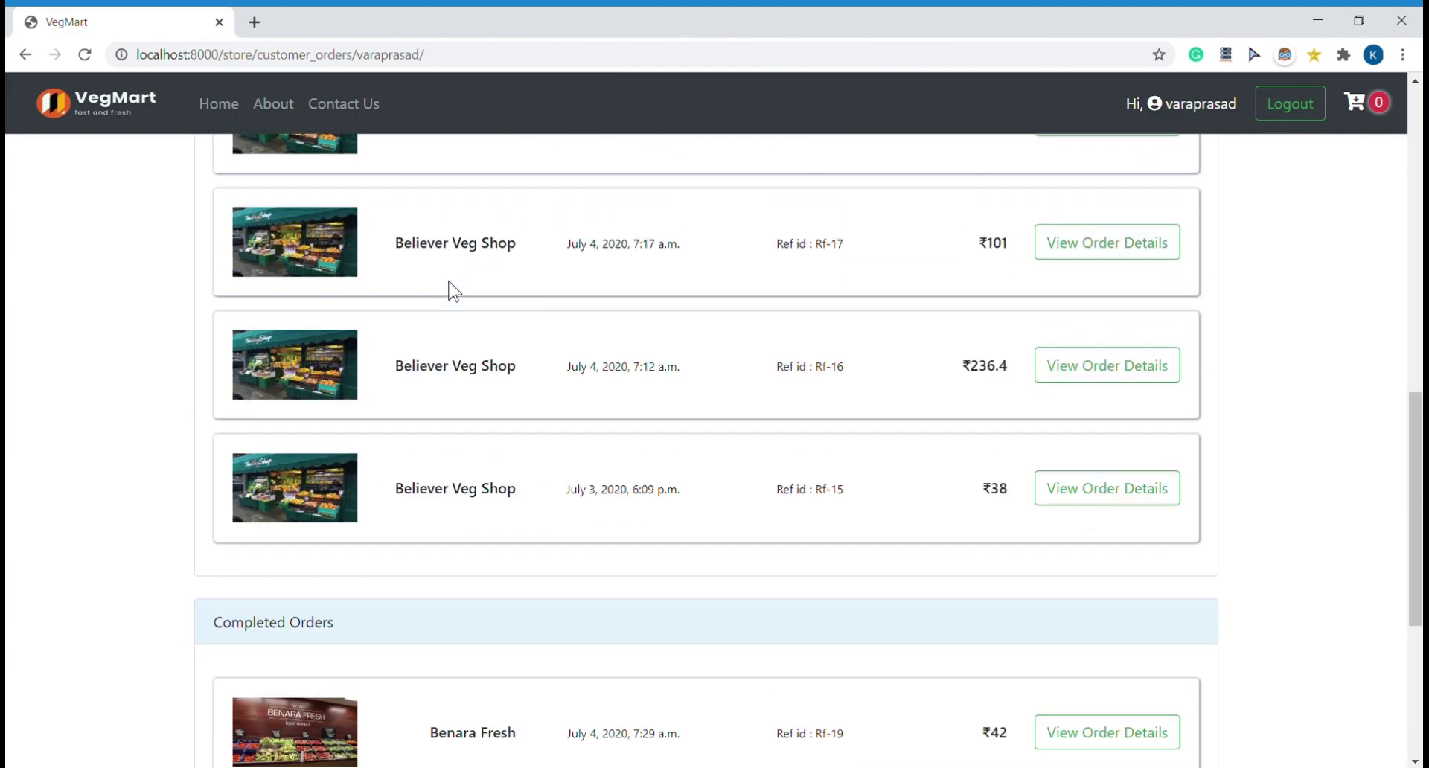
{"action": "scroll", "coordinate": [452, 290], "scroll_direction": "up", "scroll_amount": 20}
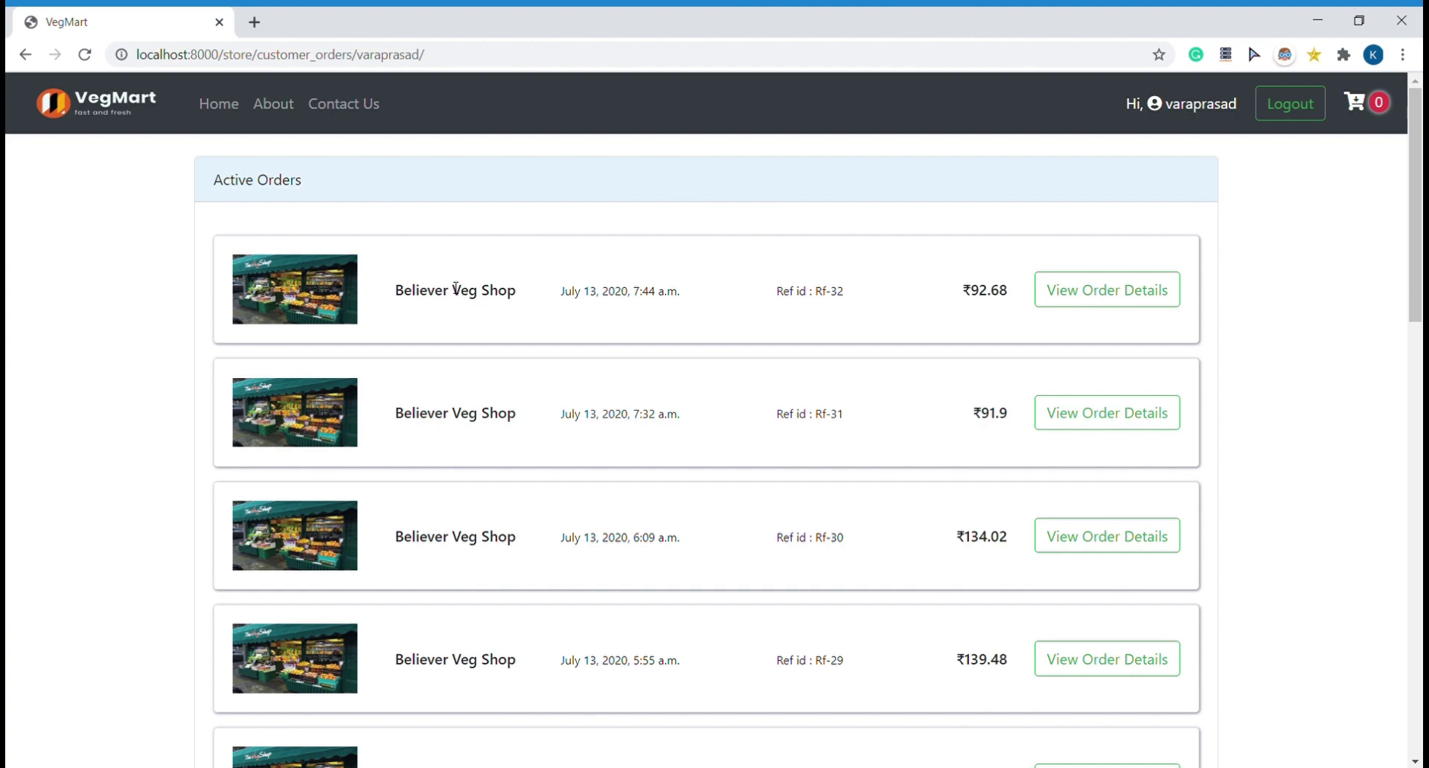
{"action": "scroll", "coordinate": [153, 521], "scroll_direction": "down", "scroll_amount": 5}
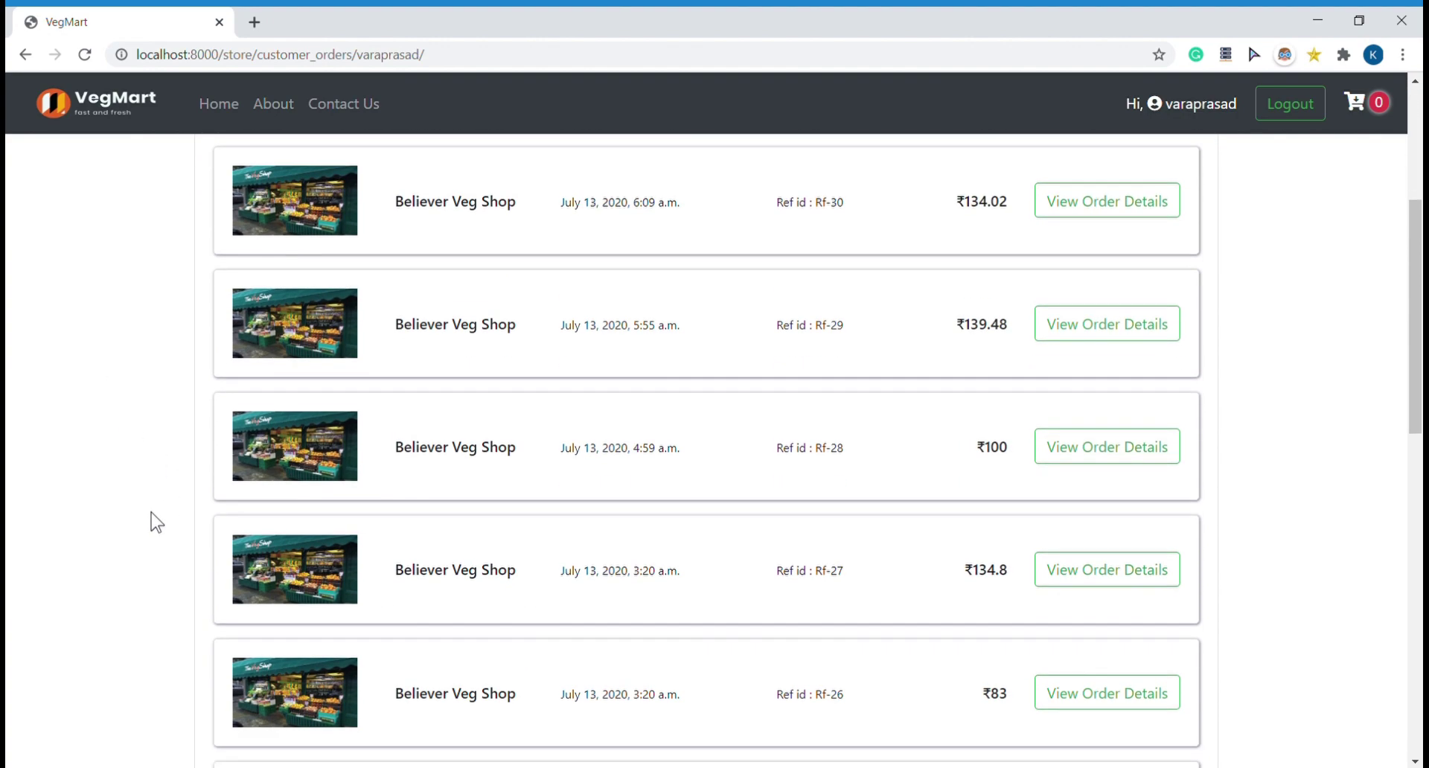
{"action": "scroll", "coordinate": [156, 521], "scroll_direction": "down", "scroll_amount": 5}
{"action": "scroll", "coordinate": [156, 521], "scroll_direction": "down", "scroll_amount": 5}
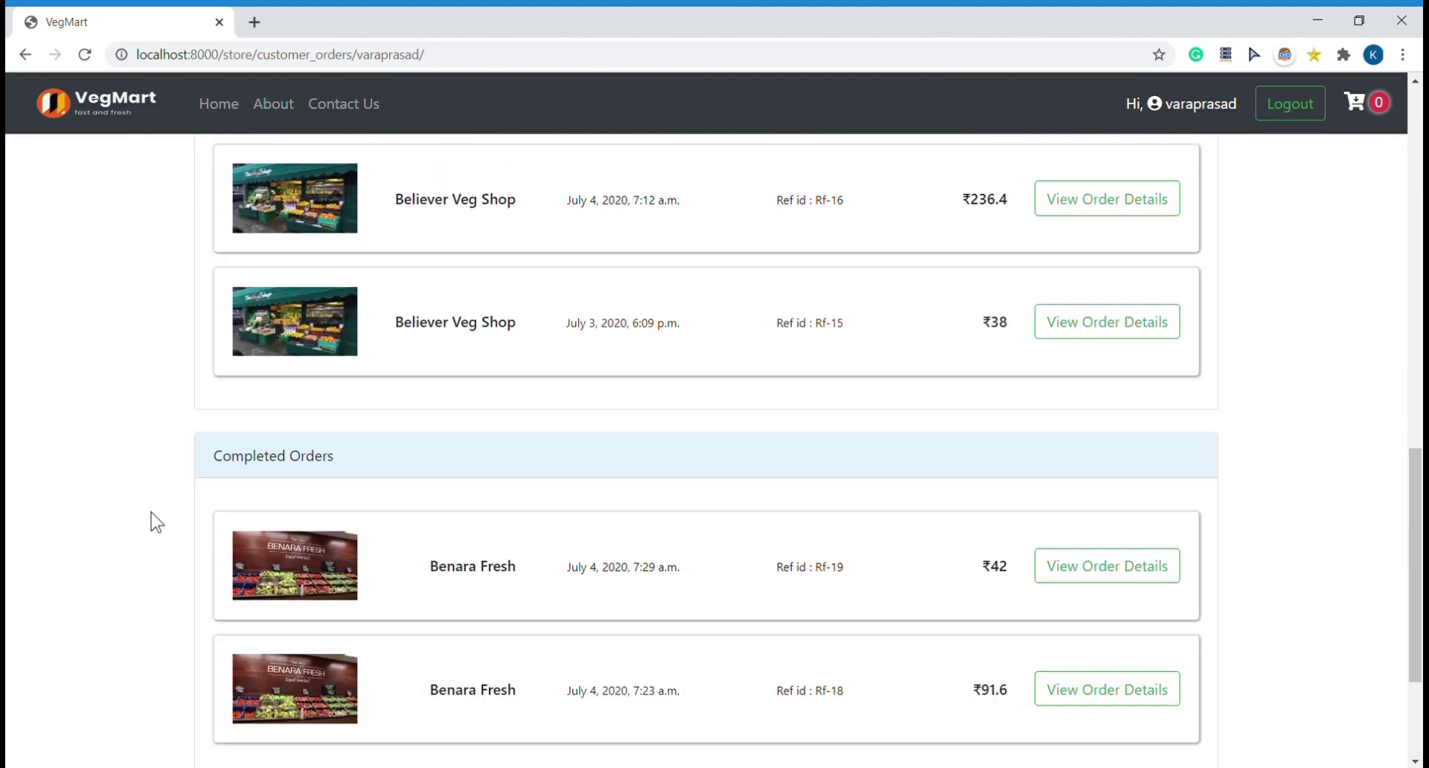
{"action": "scroll", "coordinate": [156, 521], "scroll_direction": "up", "scroll_amount": 14}
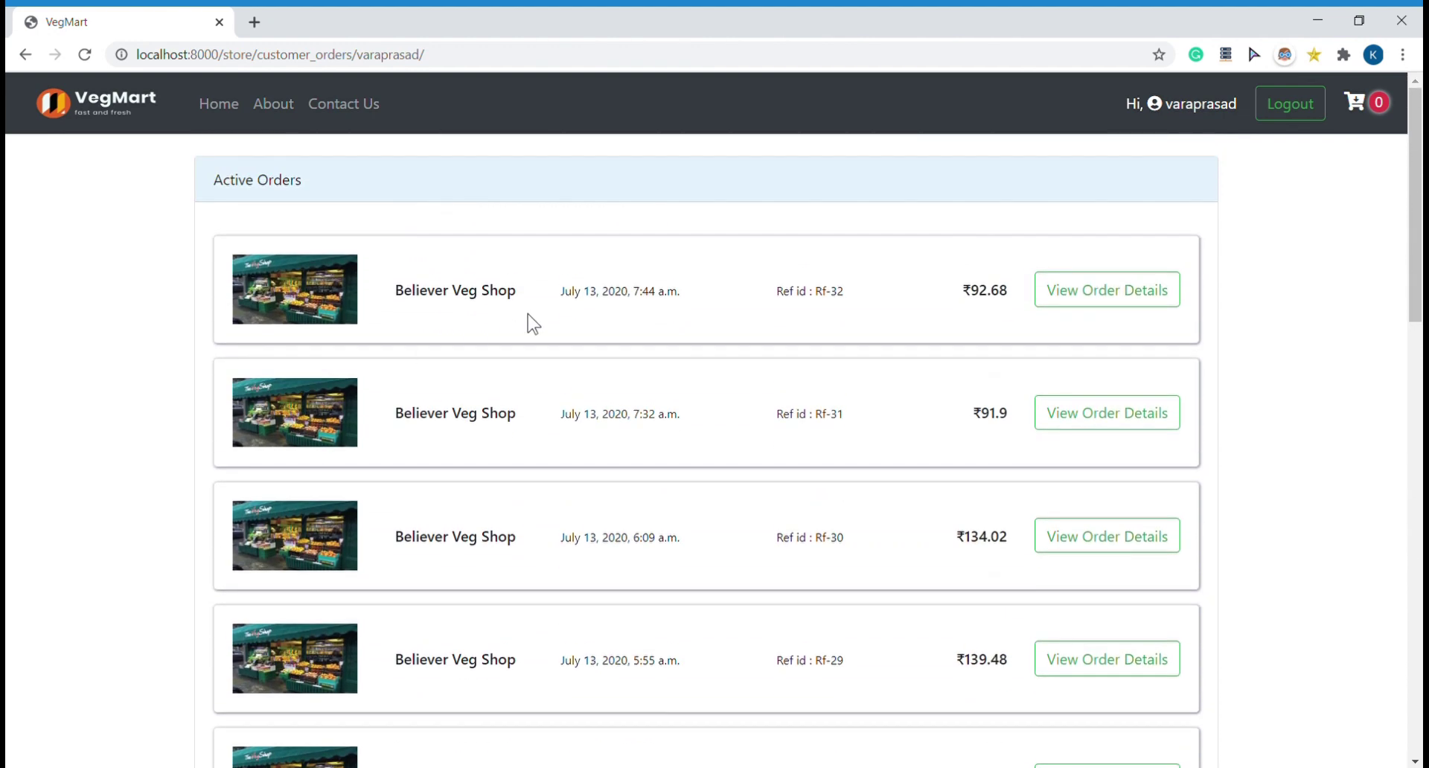
Step: View the order details and invoice for order Rf-32
{"action": "left_click", "coordinate": [1109, 290]}
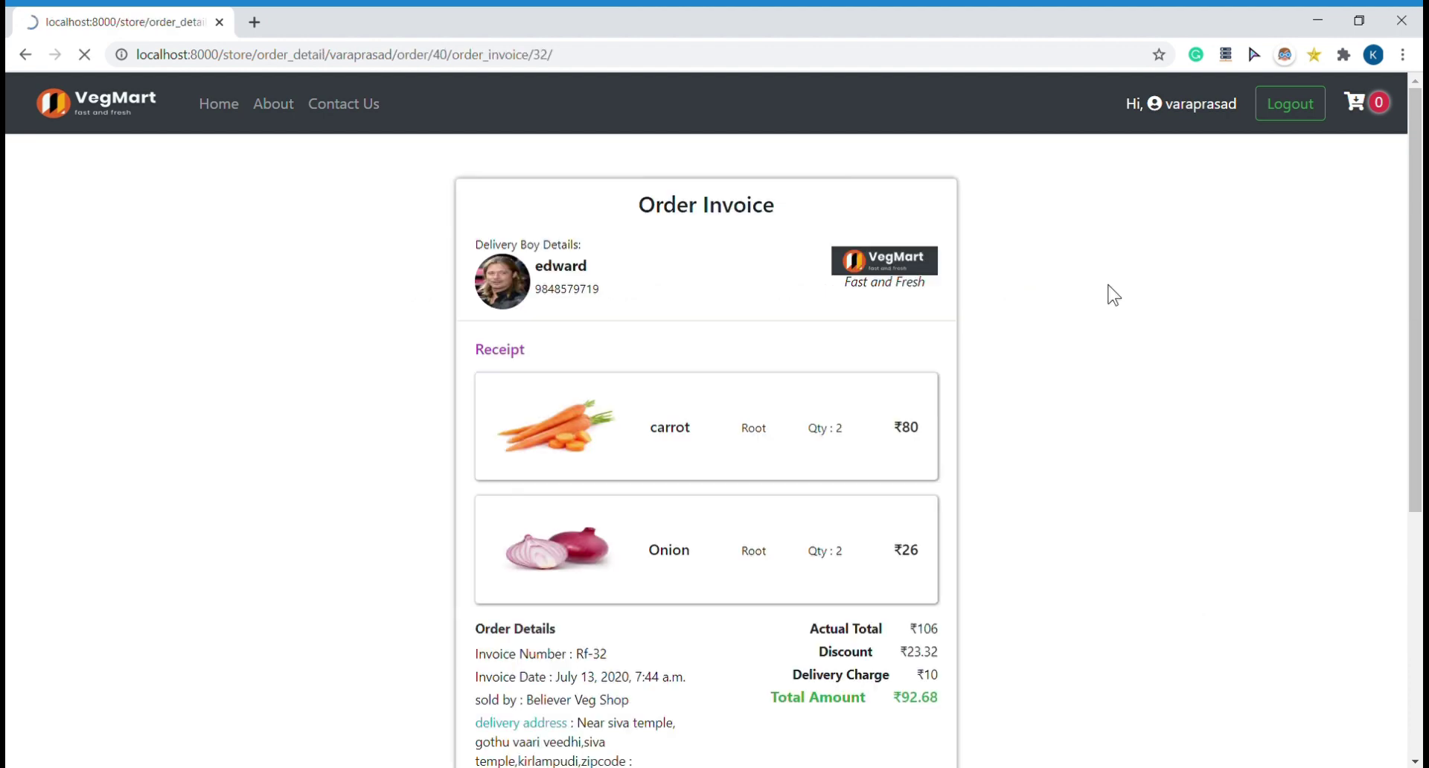
{"action": "scroll", "coordinate": [1186, 402], "scroll_direction": "down", "scroll_amount": 5}
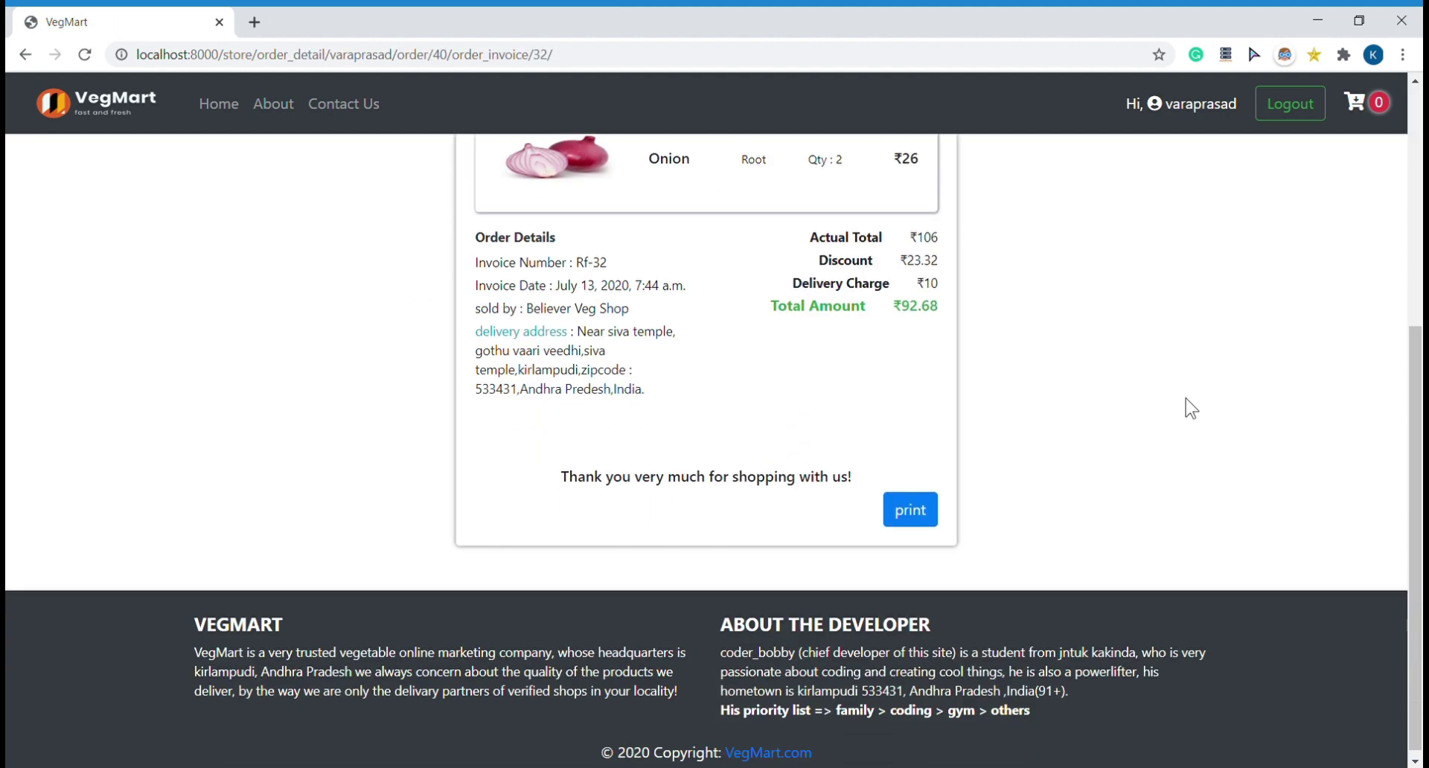
{"action": "scroll", "coordinate": [863, 398], "scroll_direction": "up", "scroll_amount": 4}
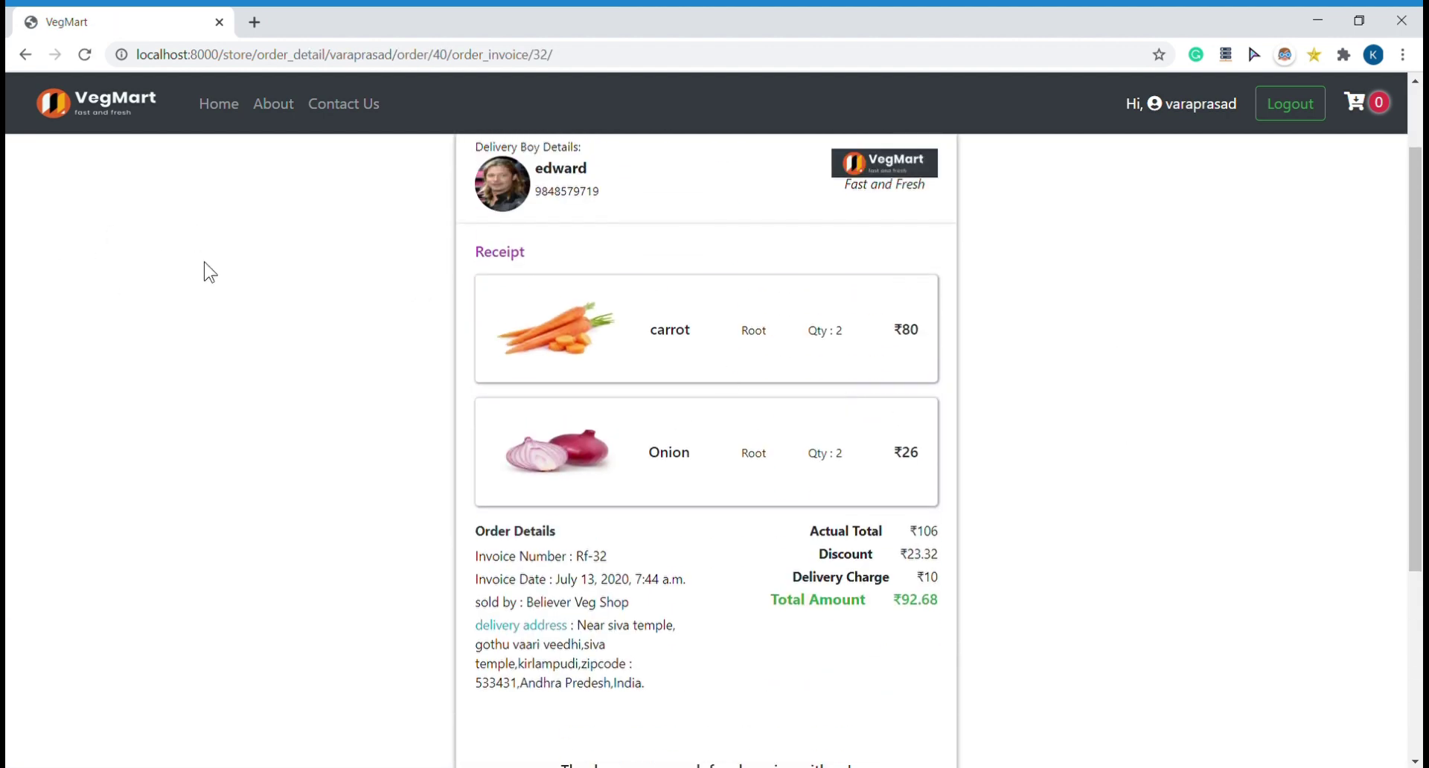
Step: Return to My Orders, check the new ₹92.68 order, and log out
{"action": "left_click", "coordinate": [1163, 106]}
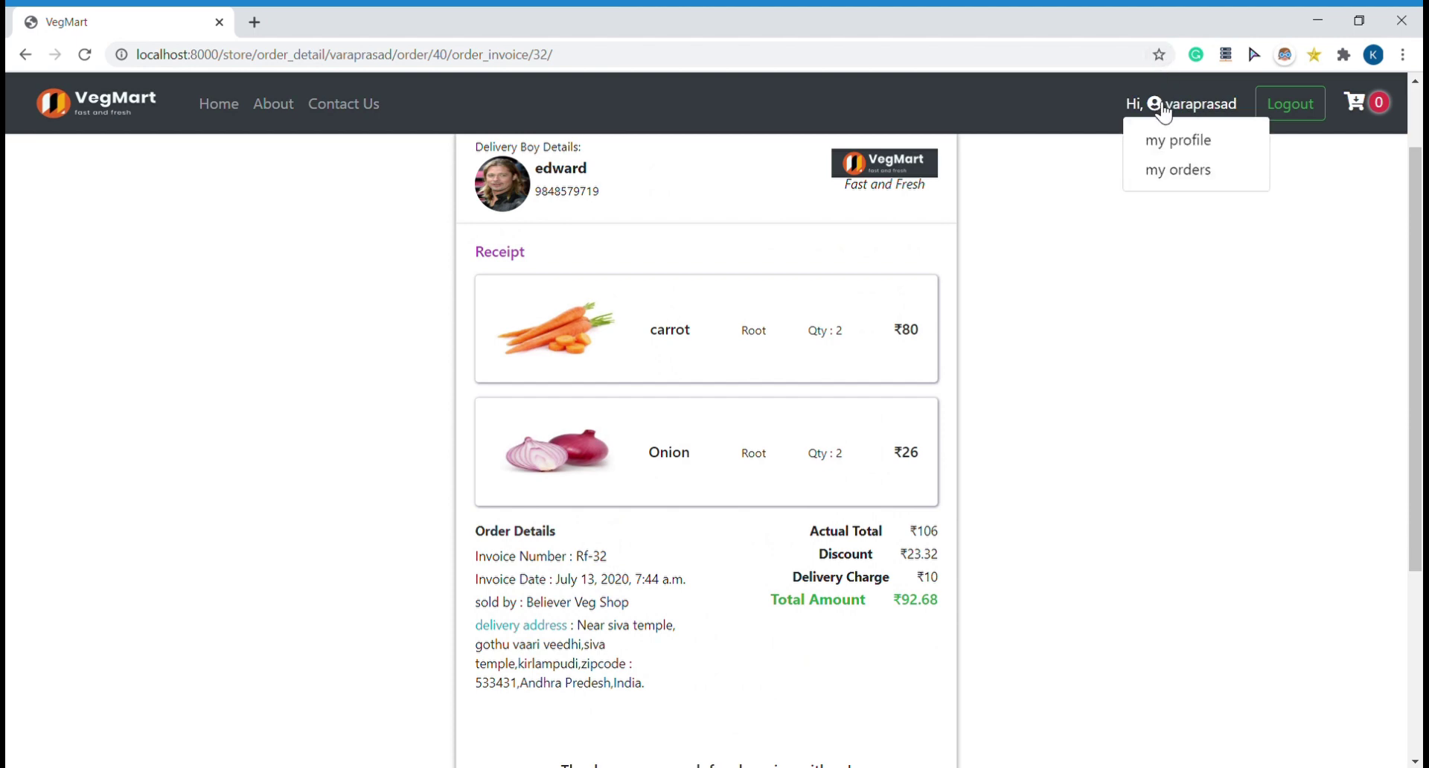
{"action": "left_click", "coordinate": [1166, 171]}
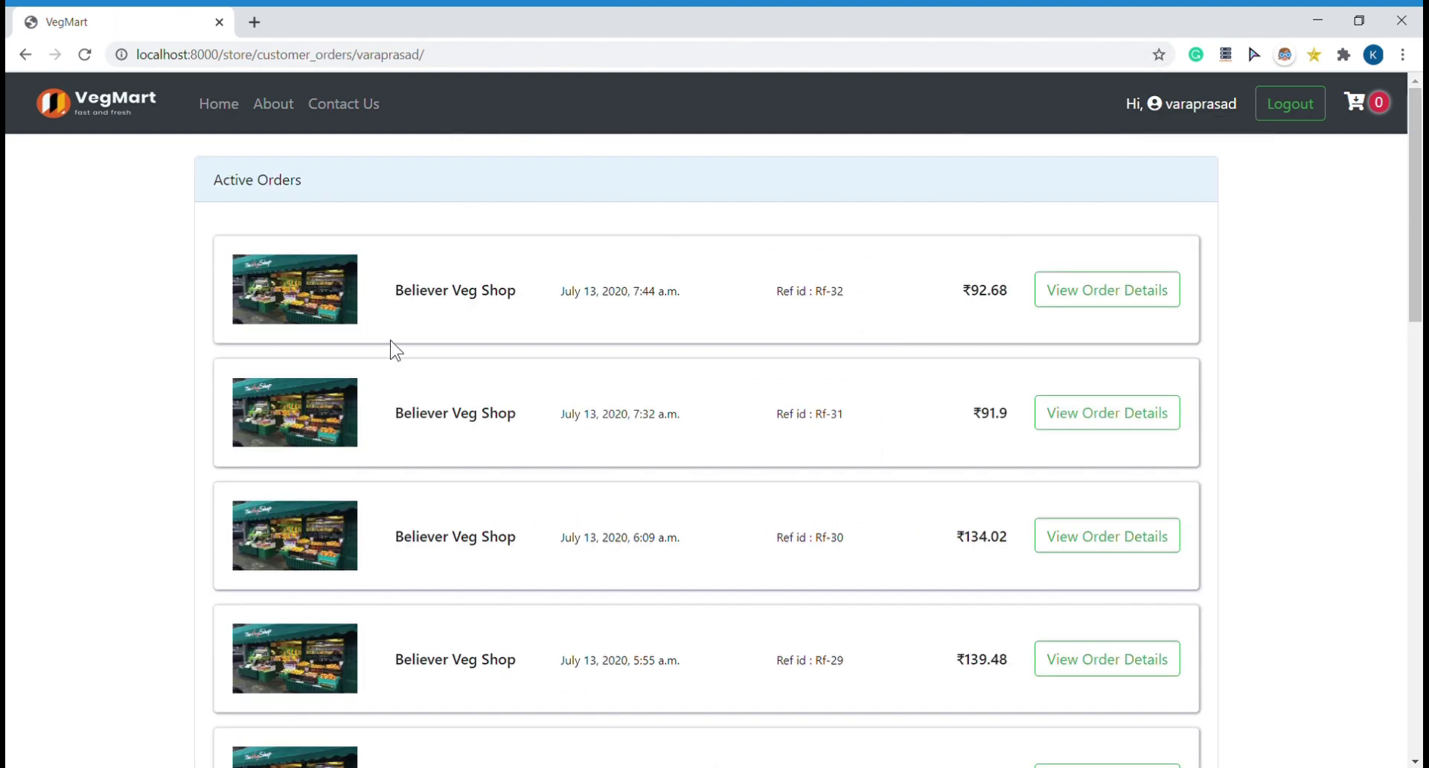
{"action": "scroll", "coordinate": [9, 421], "scroll_direction": "down", "scroll_amount": 15}
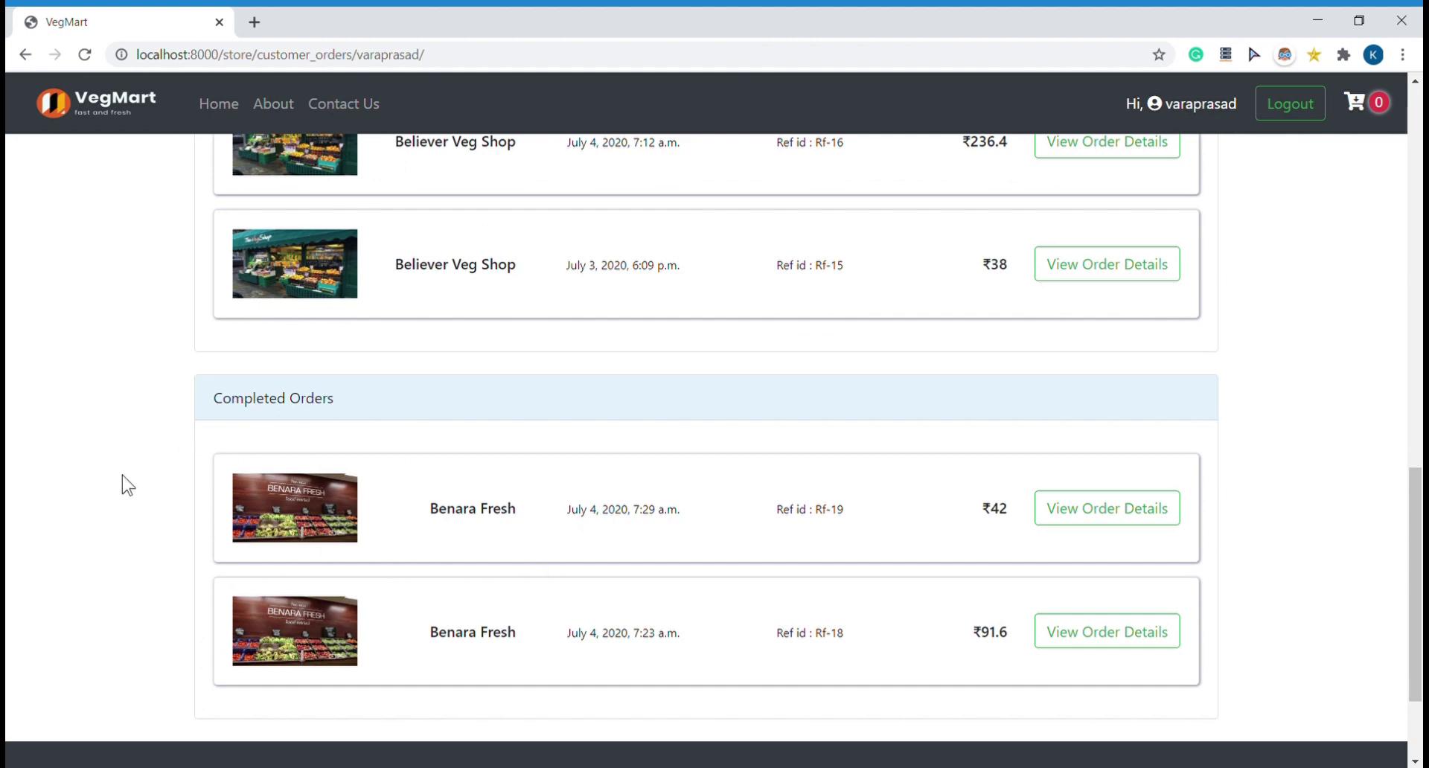
{"action": "scroll", "coordinate": [160, 455], "scroll_direction": "up", "scroll_amount": 15}
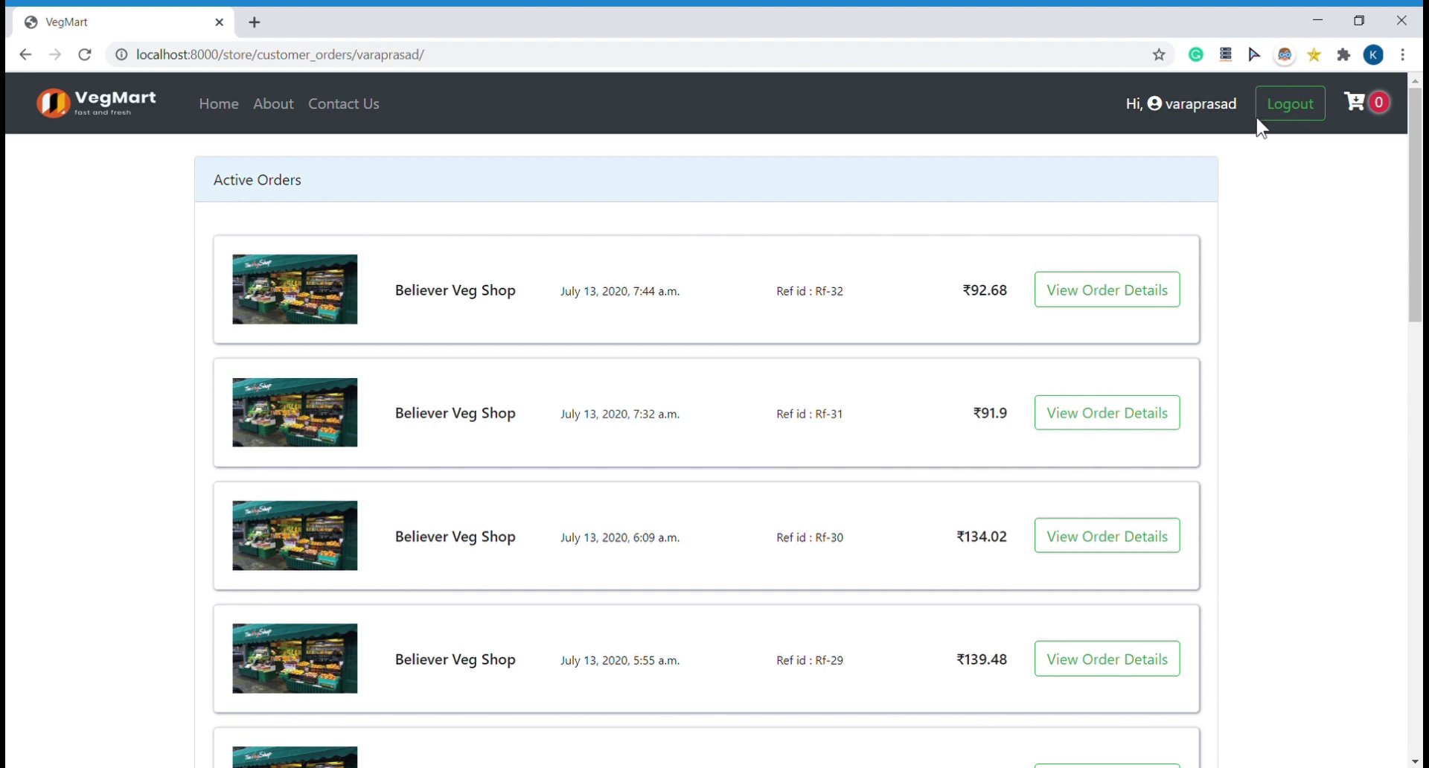
{"action": "left_click", "coordinate": [1299, 108]}
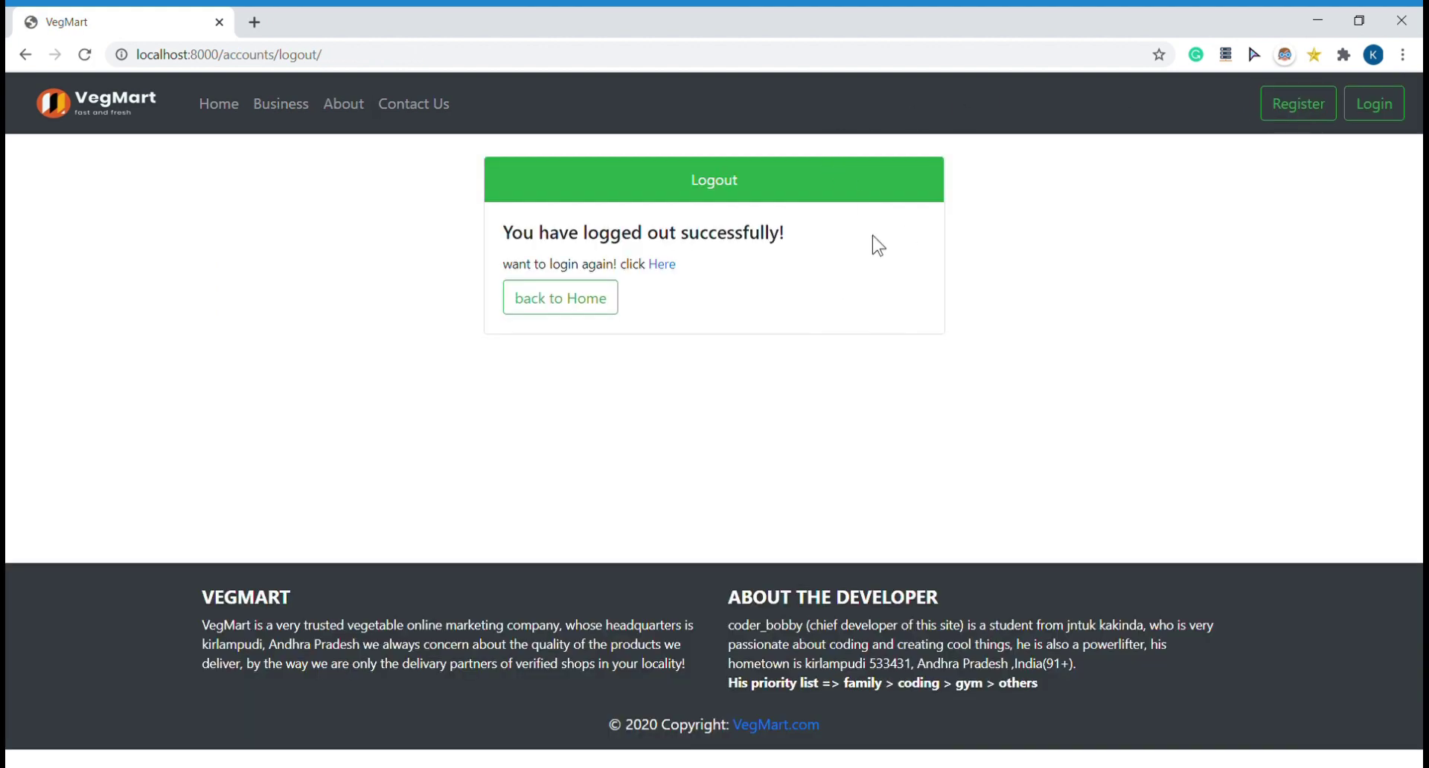
Step: Return to the home page listing Believer Veg Shop, Sri Rama Vegetables and Ganapathi Store
{"action": "left_click", "coordinate": [594, 307]}
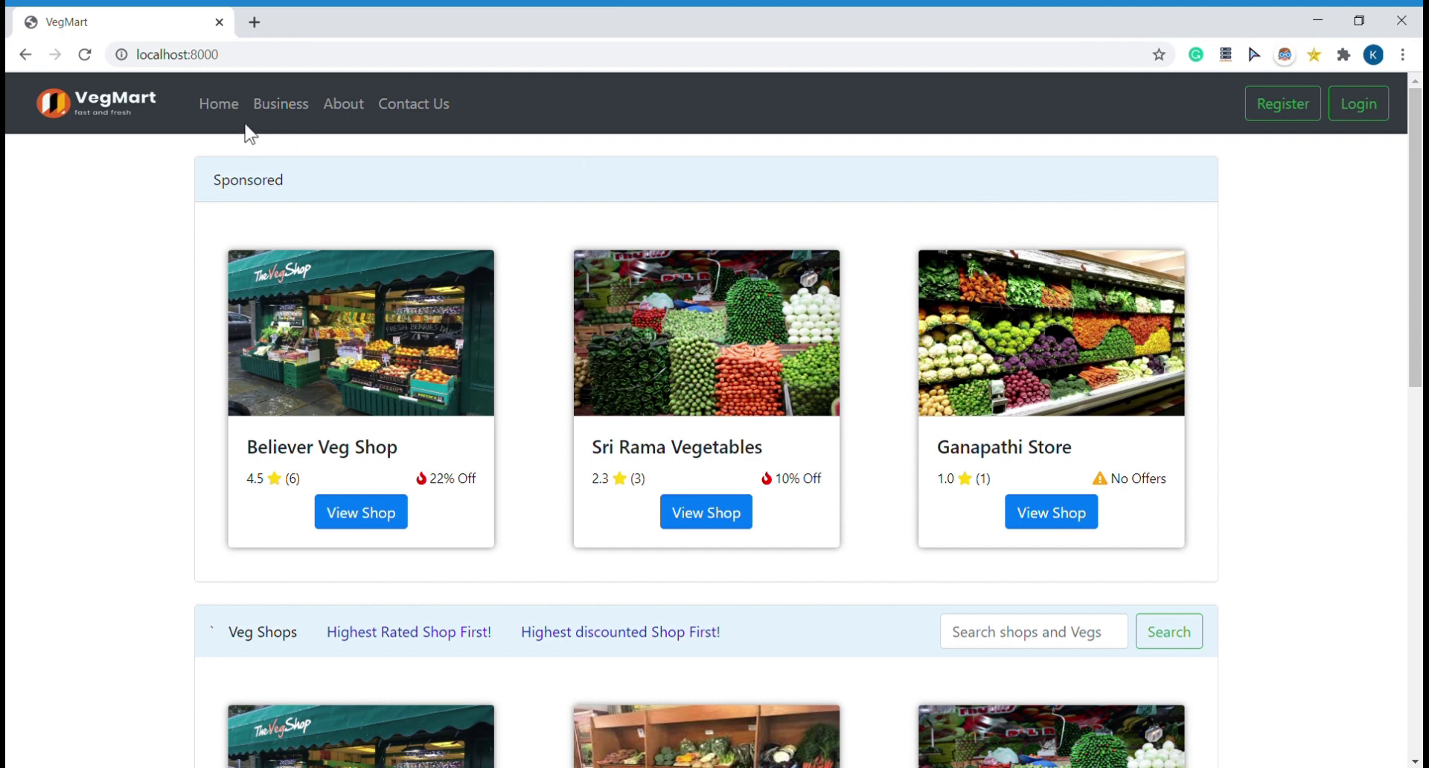
Step: From the Business Portal, open Make Your Store Online and browse the owner, address and shop sections
{"action": "left_click", "coordinate": [290, 105]}
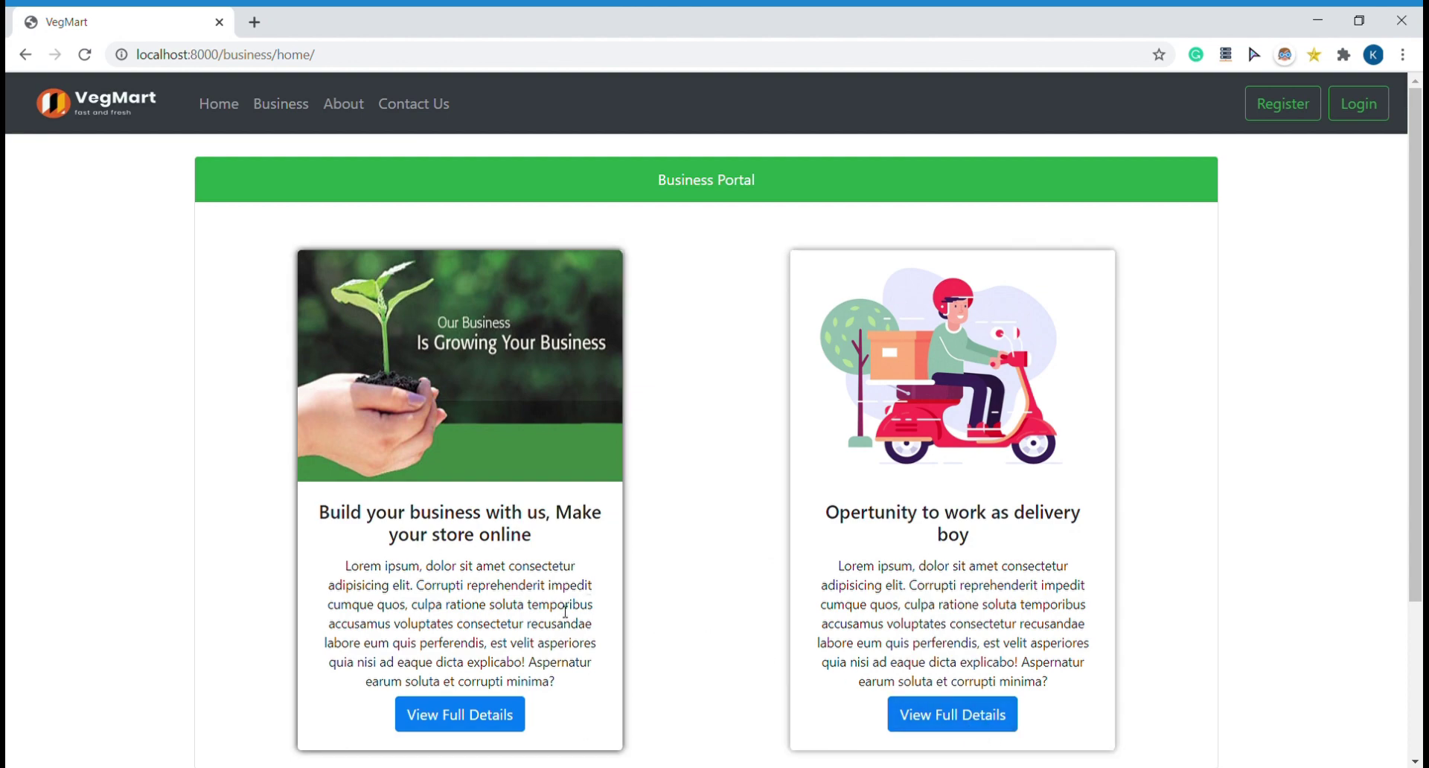
{"action": "left_click", "coordinate": [466, 720]}
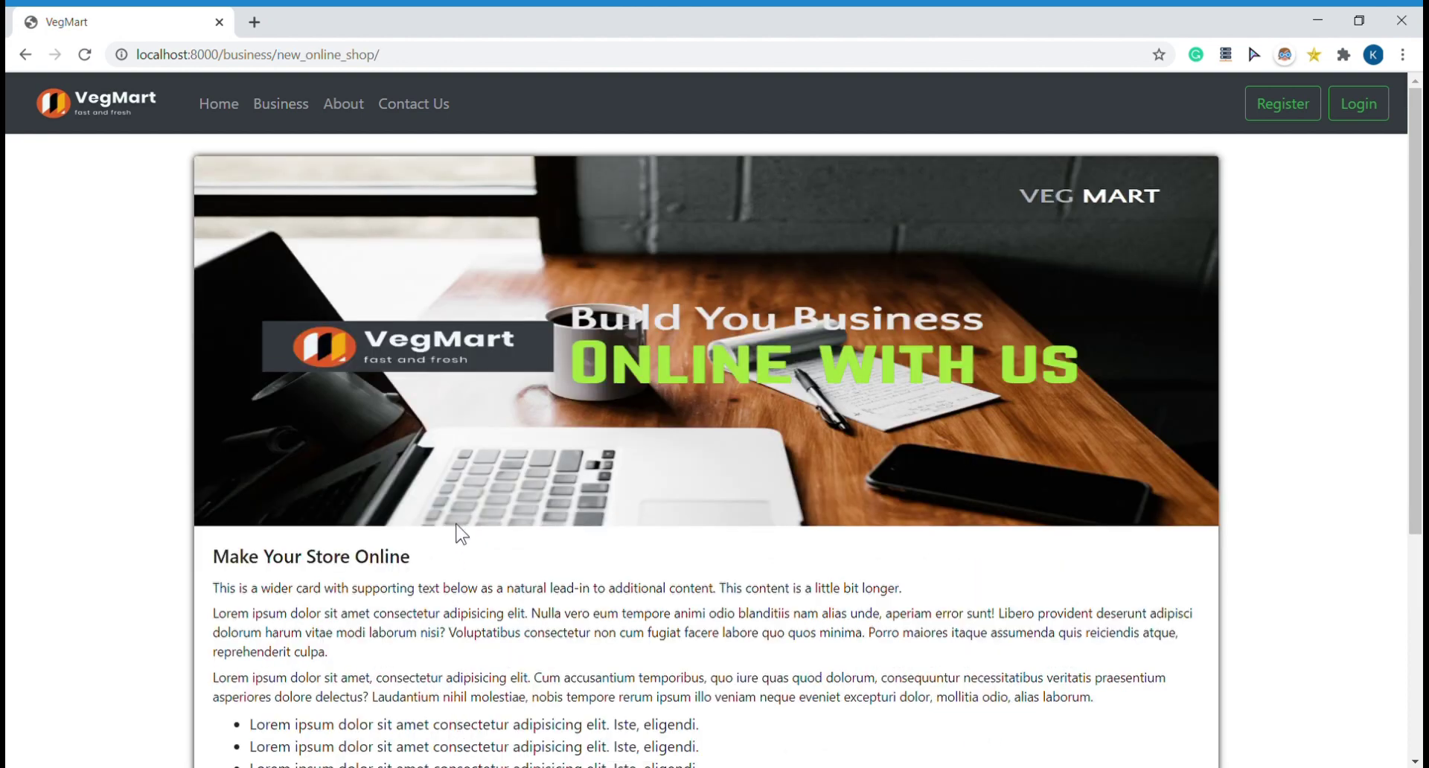
{"action": "scroll", "coordinate": [420, 599], "scroll_direction": "down", "scroll_amount": 5}
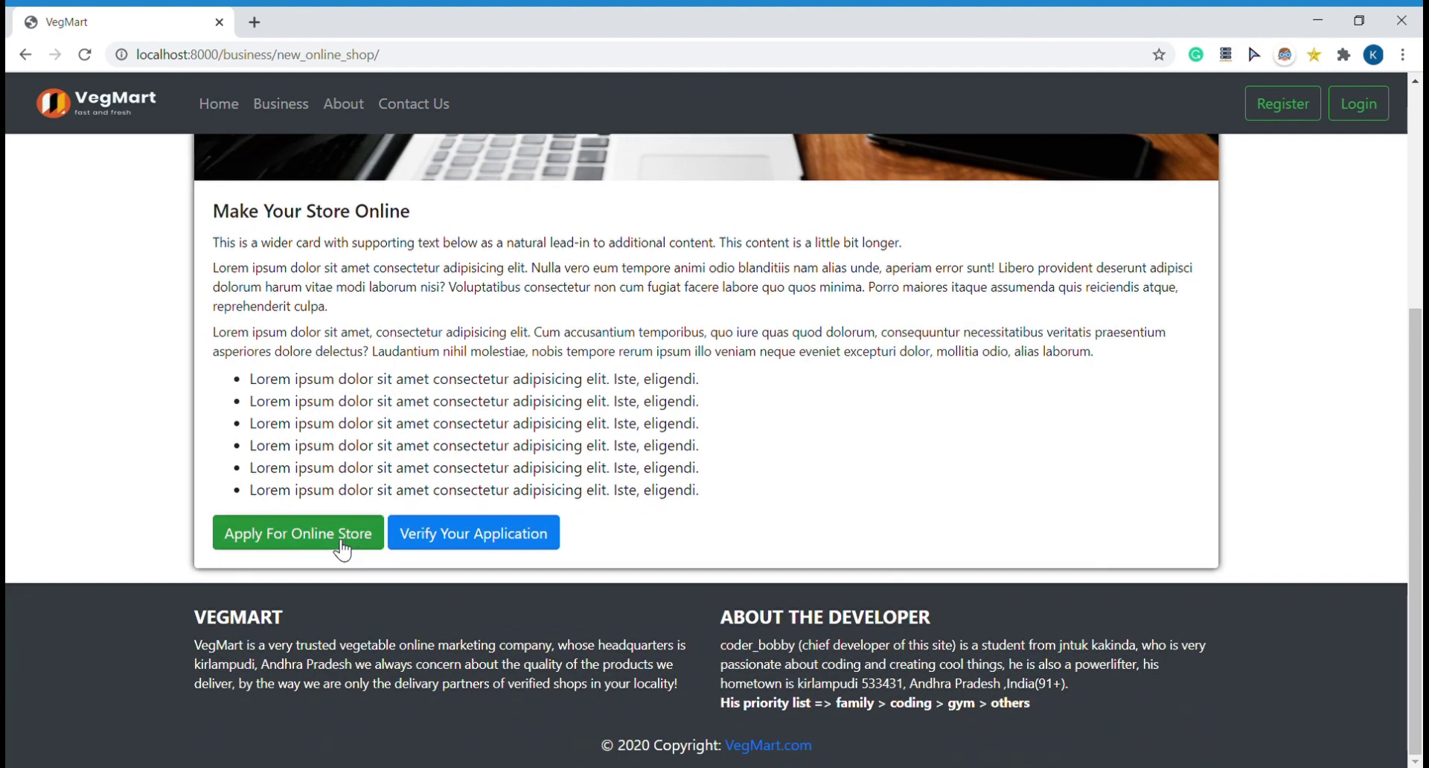
{"action": "left_click", "coordinate": [335, 548]}
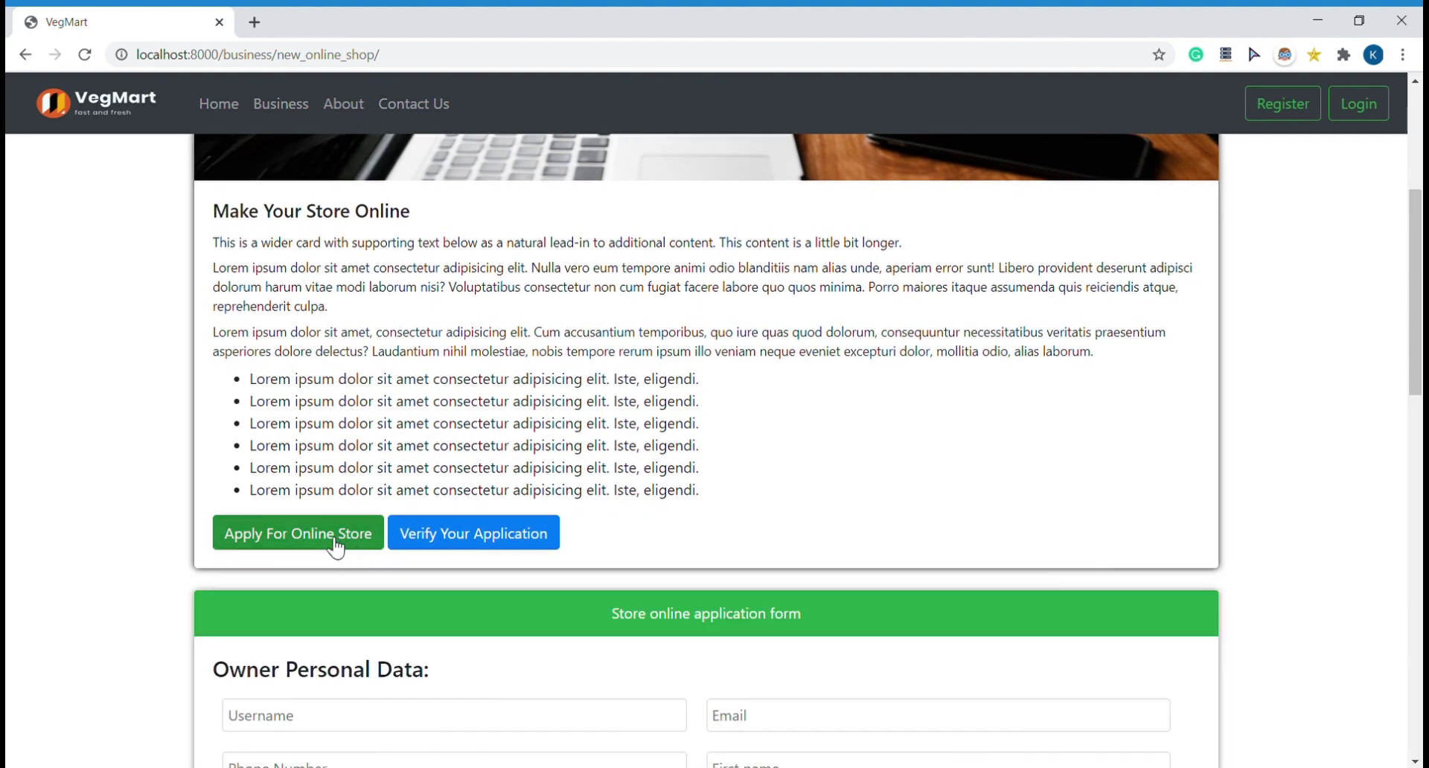
{"action": "scroll", "coordinate": [477, 639], "scroll_direction": "down", "scroll_amount": 5}
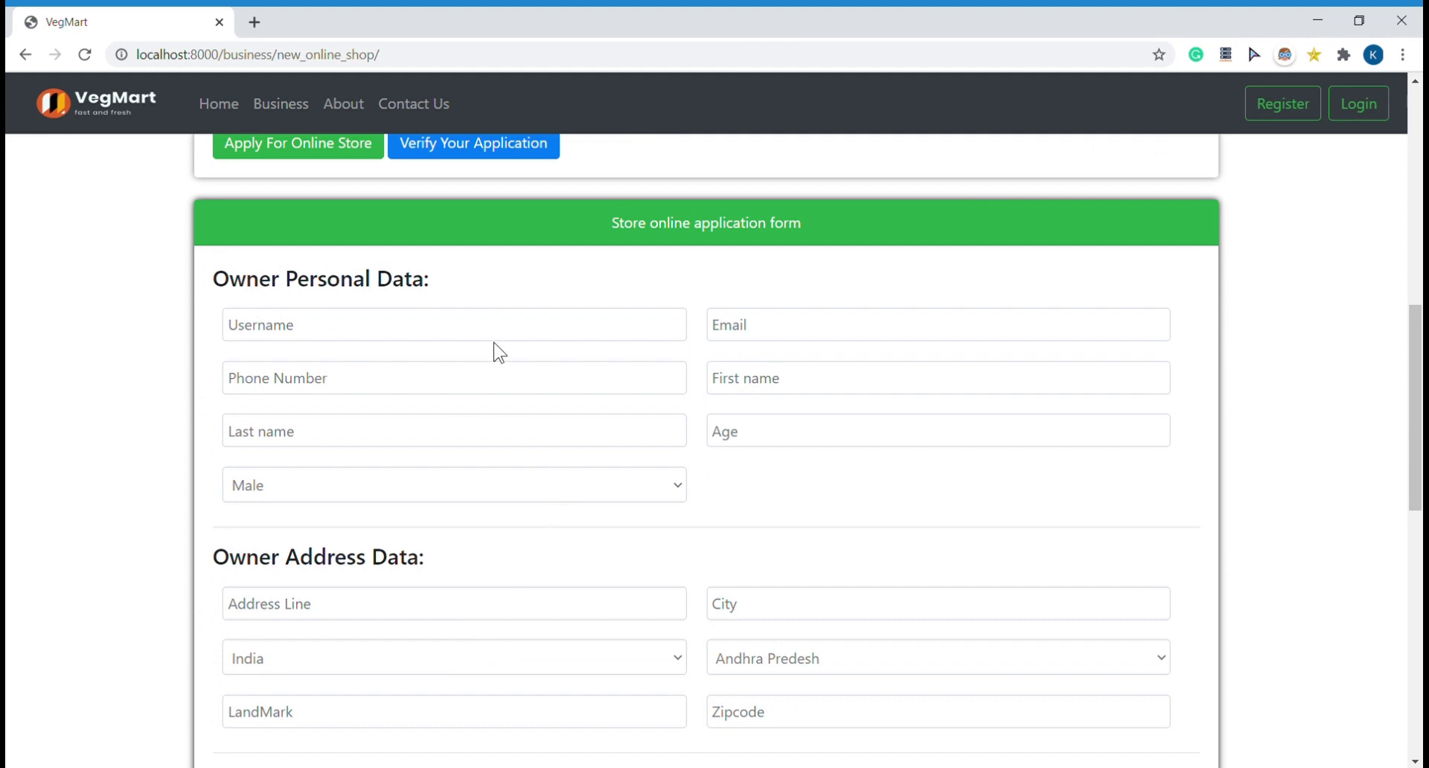
{"action": "scroll", "coordinate": [480, 536], "scroll_direction": "down", "scroll_amount": 5}
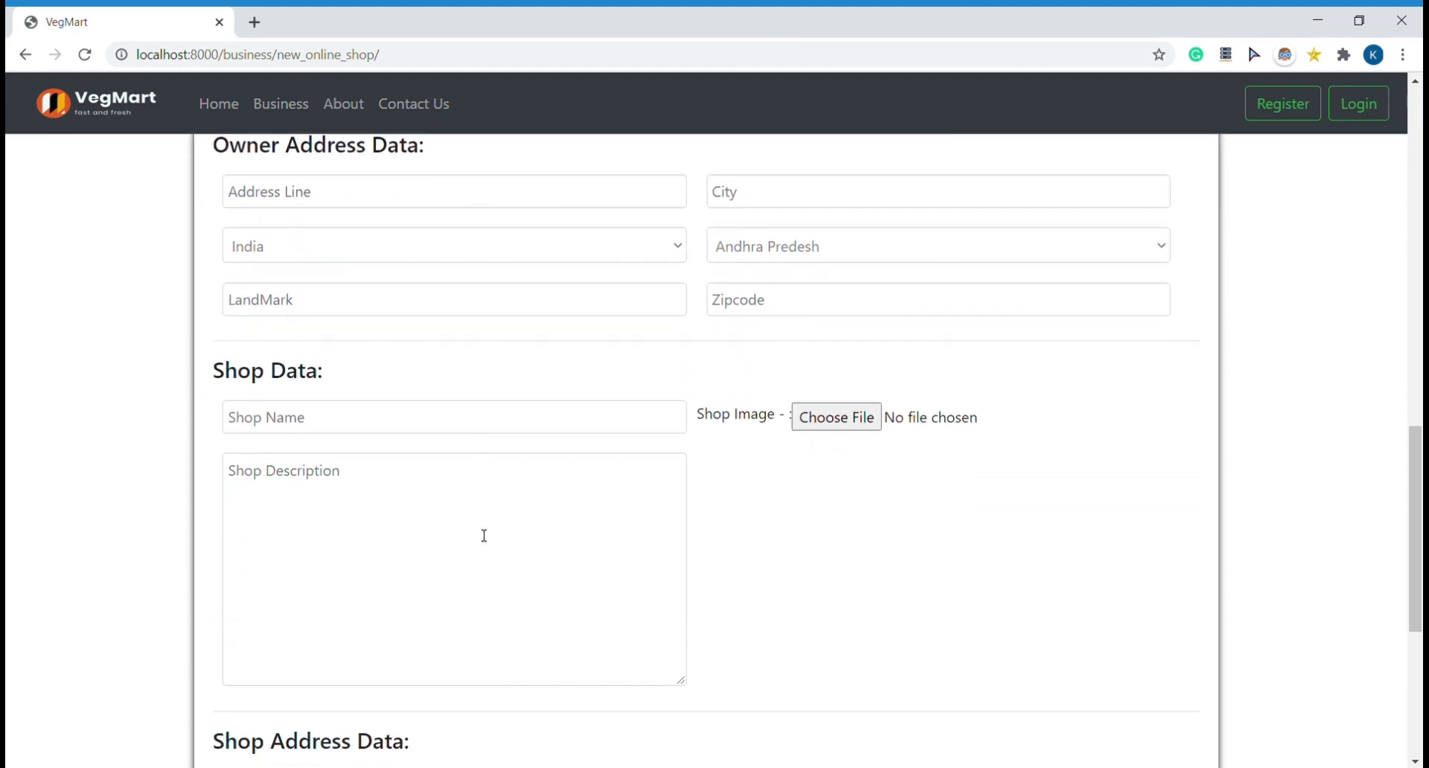
{"action": "scroll", "coordinate": [484, 536], "scroll_direction": "down", "scroll_amount": 4}
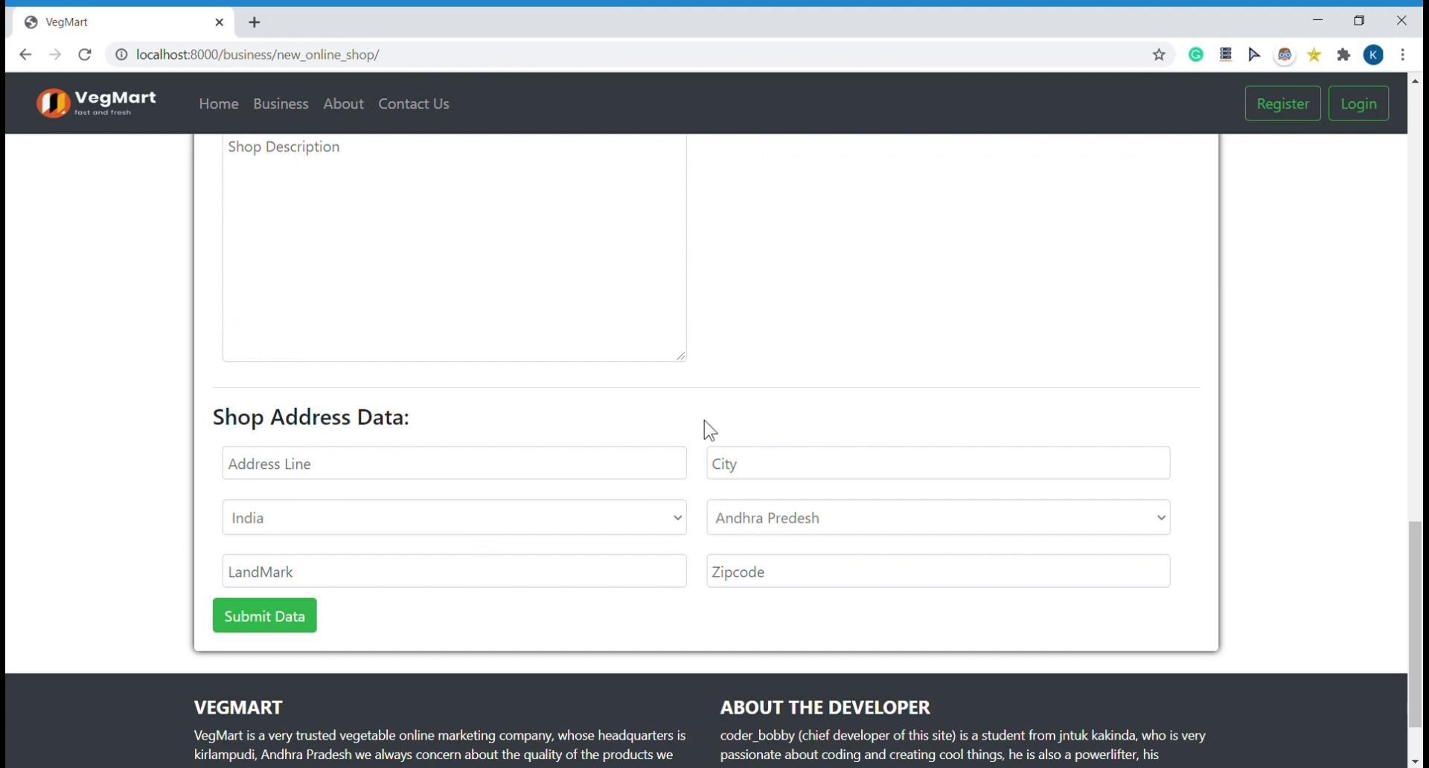
{"action": "scroll", "coordinate": [682, 427], "scroll_direction": "up", "scroll_amount": 8}
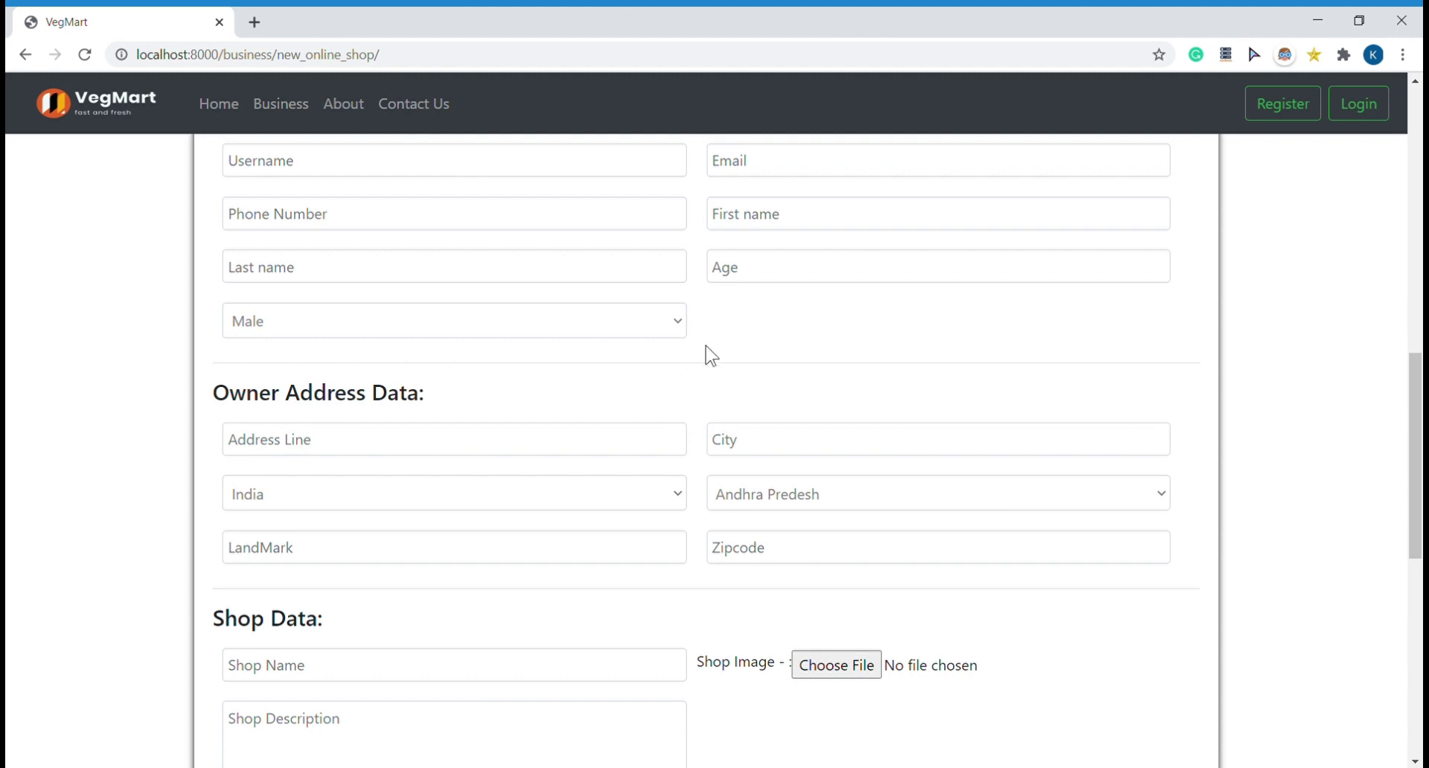
{"action": "scroll", "coordinate": [698, 399], "scroll_direction": "up", "scroll_amount": 4}
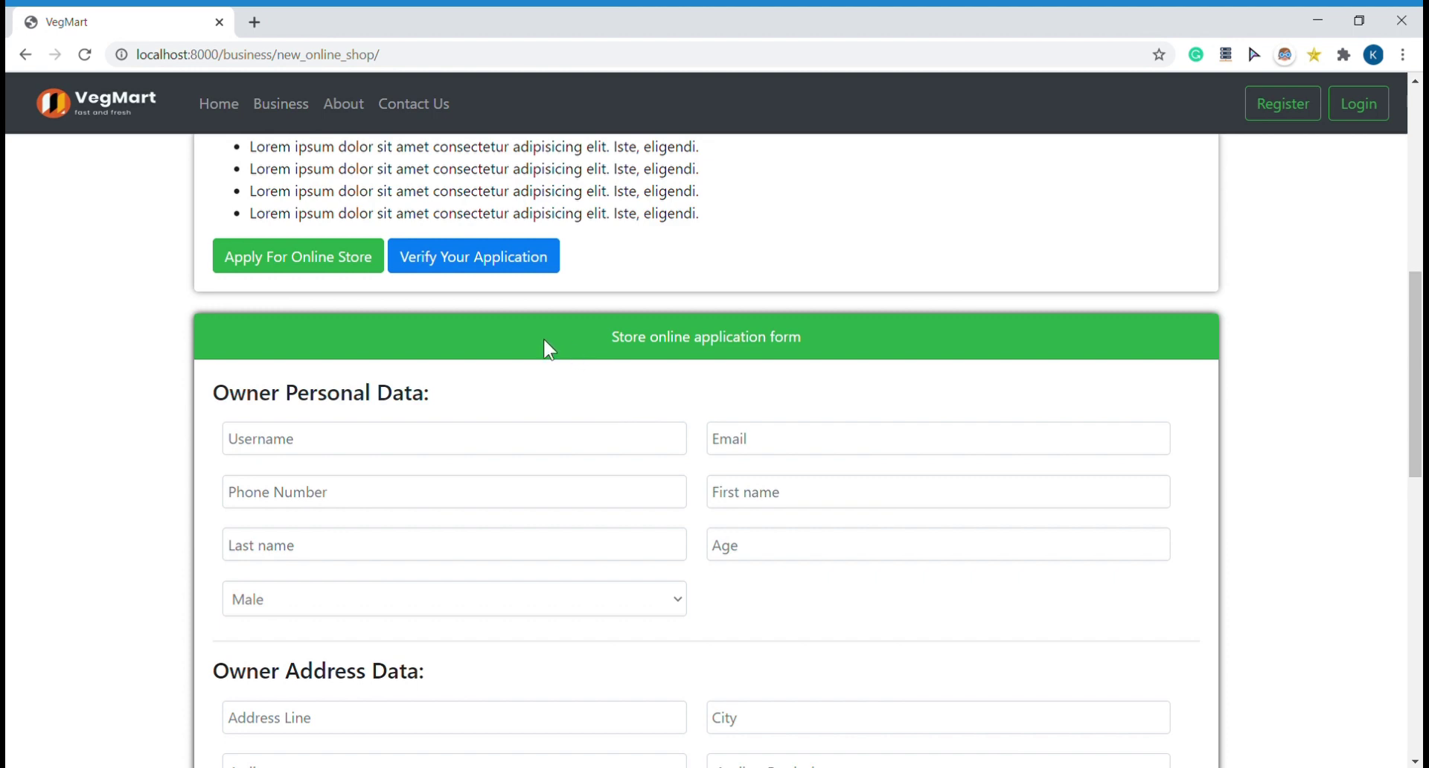
Step: Open the Verify Shop Application dialog asking for username and phone, then close it unverified
{"action": "left_click", "coordinate": [538, 267]}
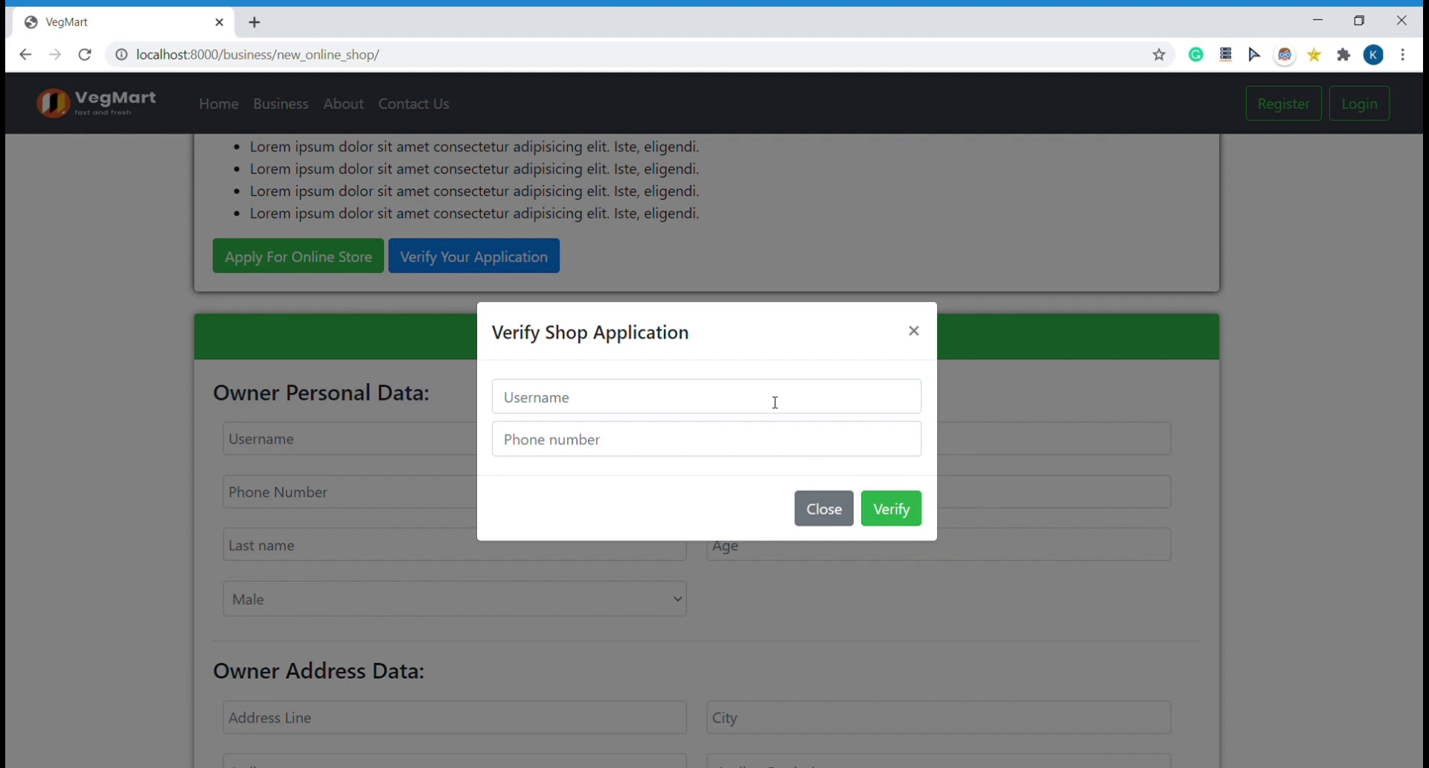
{"action": "left_click", "coordinate": [915, 331]}
{"action": "scroll", "coordinate": [594, 293], "scroll_direction": "up", "scroll_amount": 4}
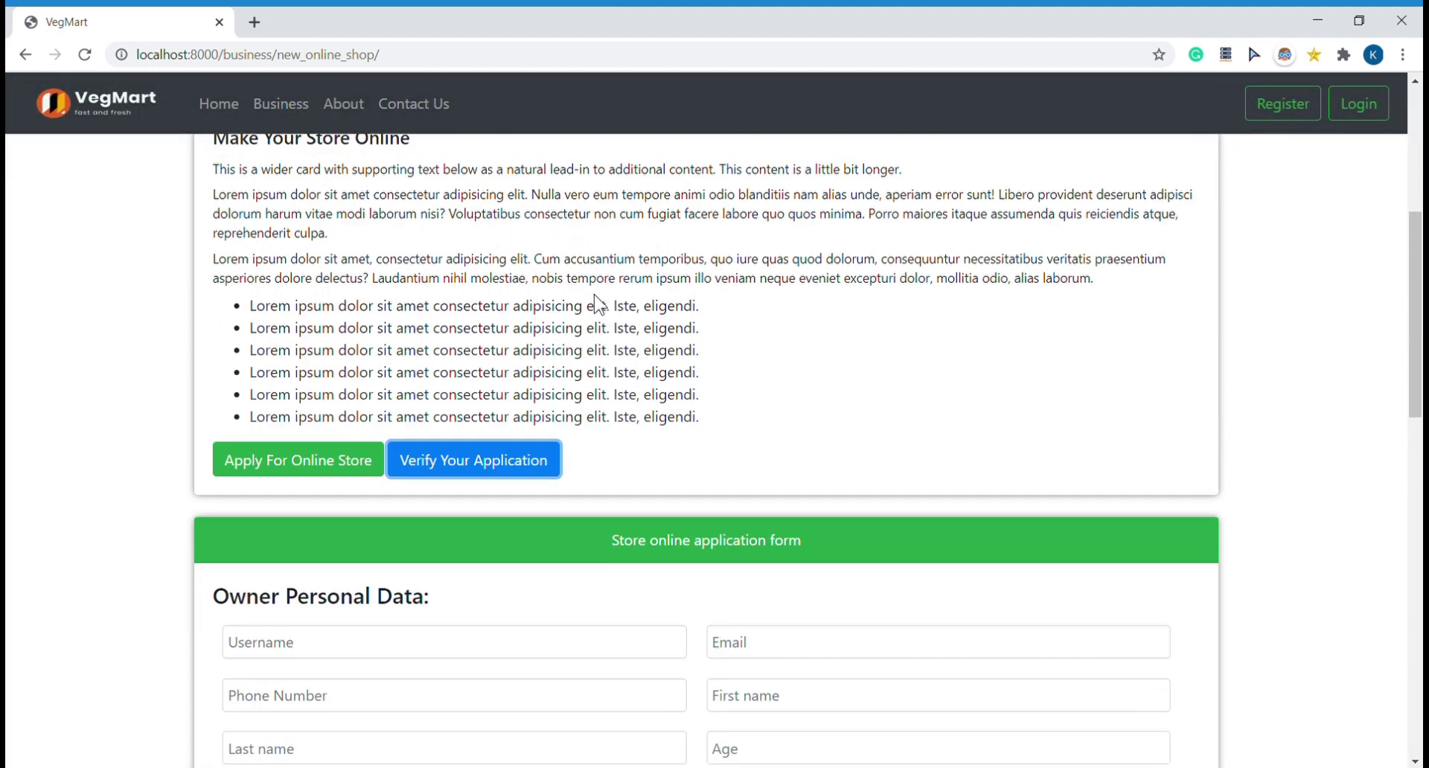
Step: Open the delivery boy job details from the Business Portal
{"action": "left_click", "coordinate": [285, 106]}
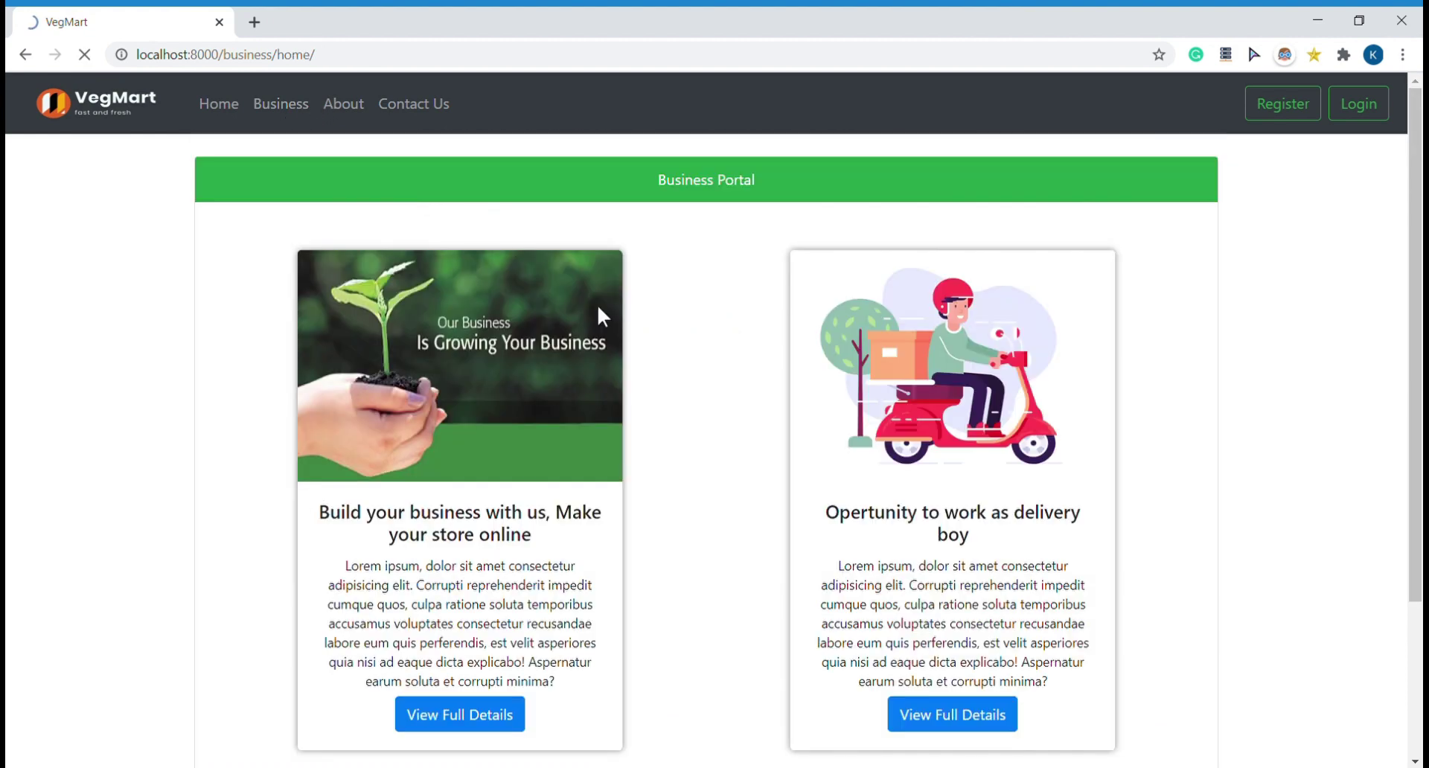
{"action": "left_click", "coordinate": [968, 720]}
{"action": "scroll", "coordinate": [642, 456], "scroll_direction": "down", "scroll_amount": 4}
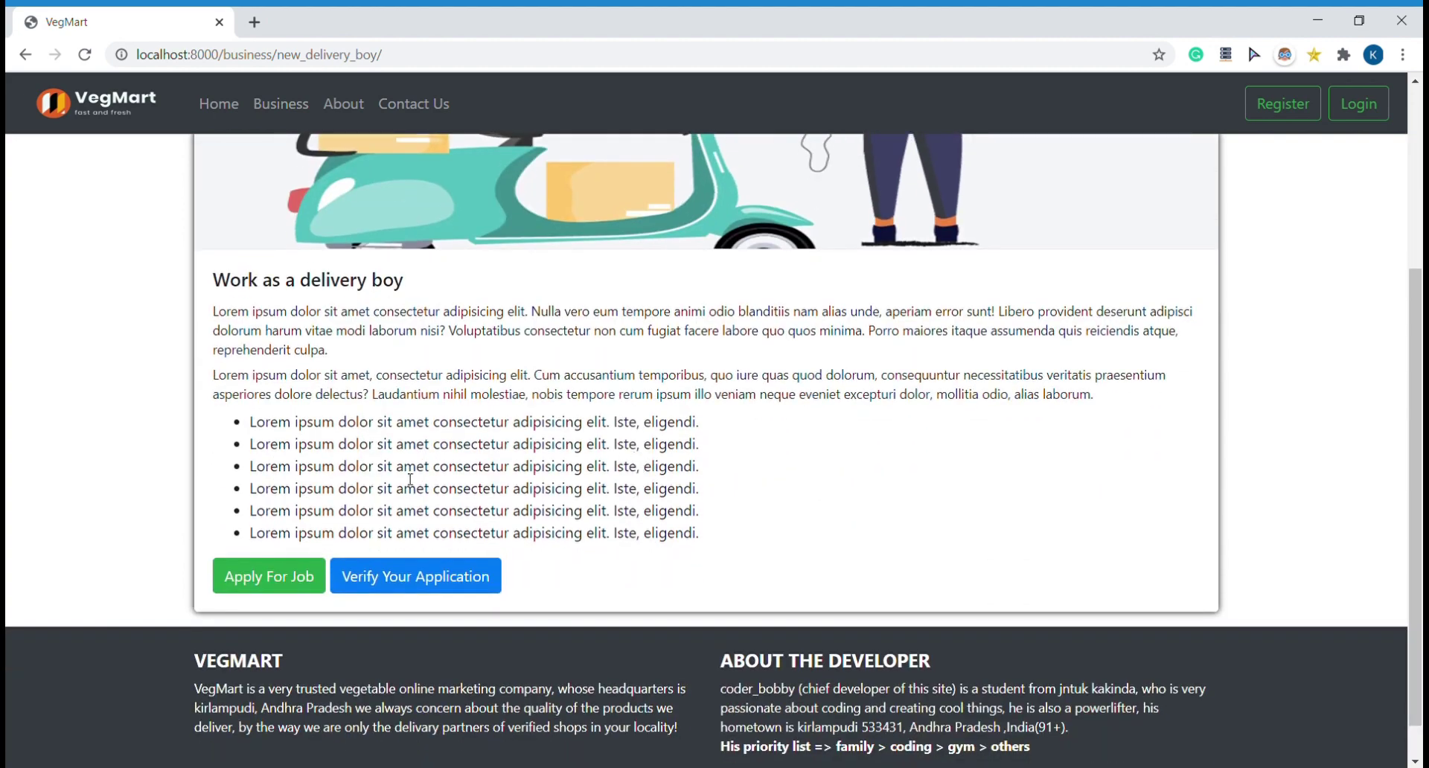
Step: Browse the delivery boy job application form and preview its verification dialog without submitting
{"action": "left_click", "coordinate": [268, 578]}
{"action": "scroll", "coordinate": [265, 578], "scroll_direction": "down", "scroll_amount": 7}
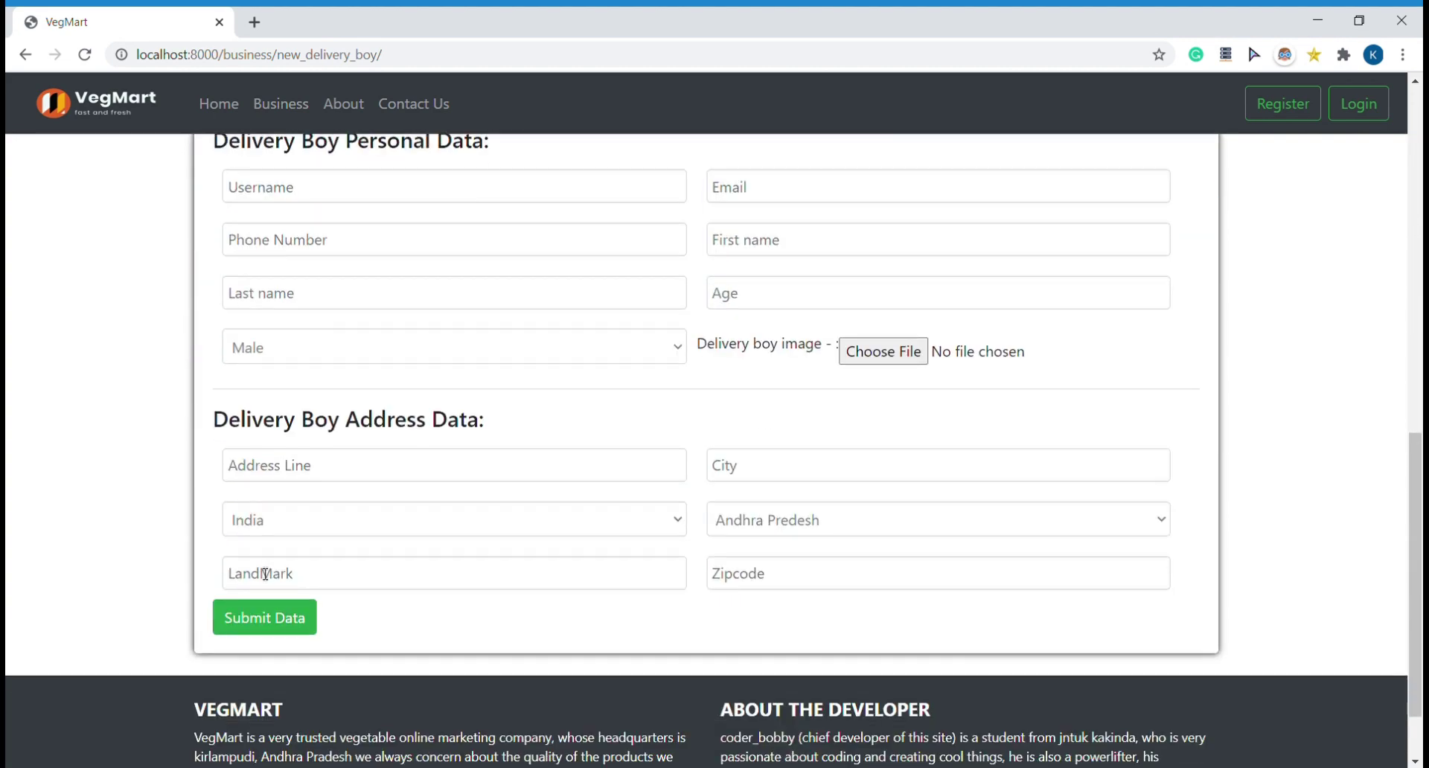
{"action": "scroll", "coordinate": [266, 574], "scroll_direction": "down", "scroll_amount": 1}
{"action": "scroll", "coordinate": [335, 544], "scroll_direction": "up", "scroll_amount": 1}
{"action": "scroll", "coordinate": [410, 521], "scroll_direction": "down", "scroll_amount": 1}
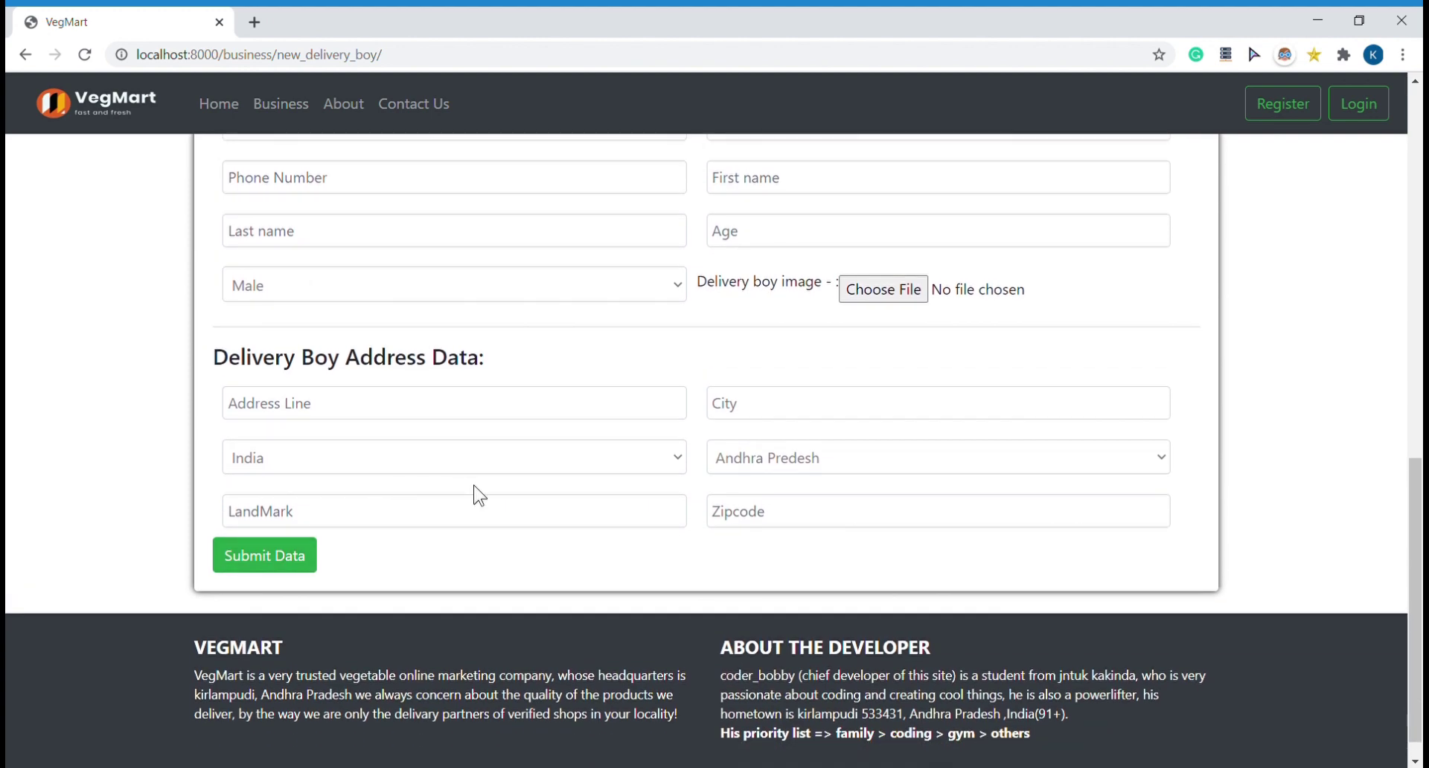
{"action": "scroll", "coordinate": [479, 495], "scroll_direction": "up", "scroll_amount": 2}
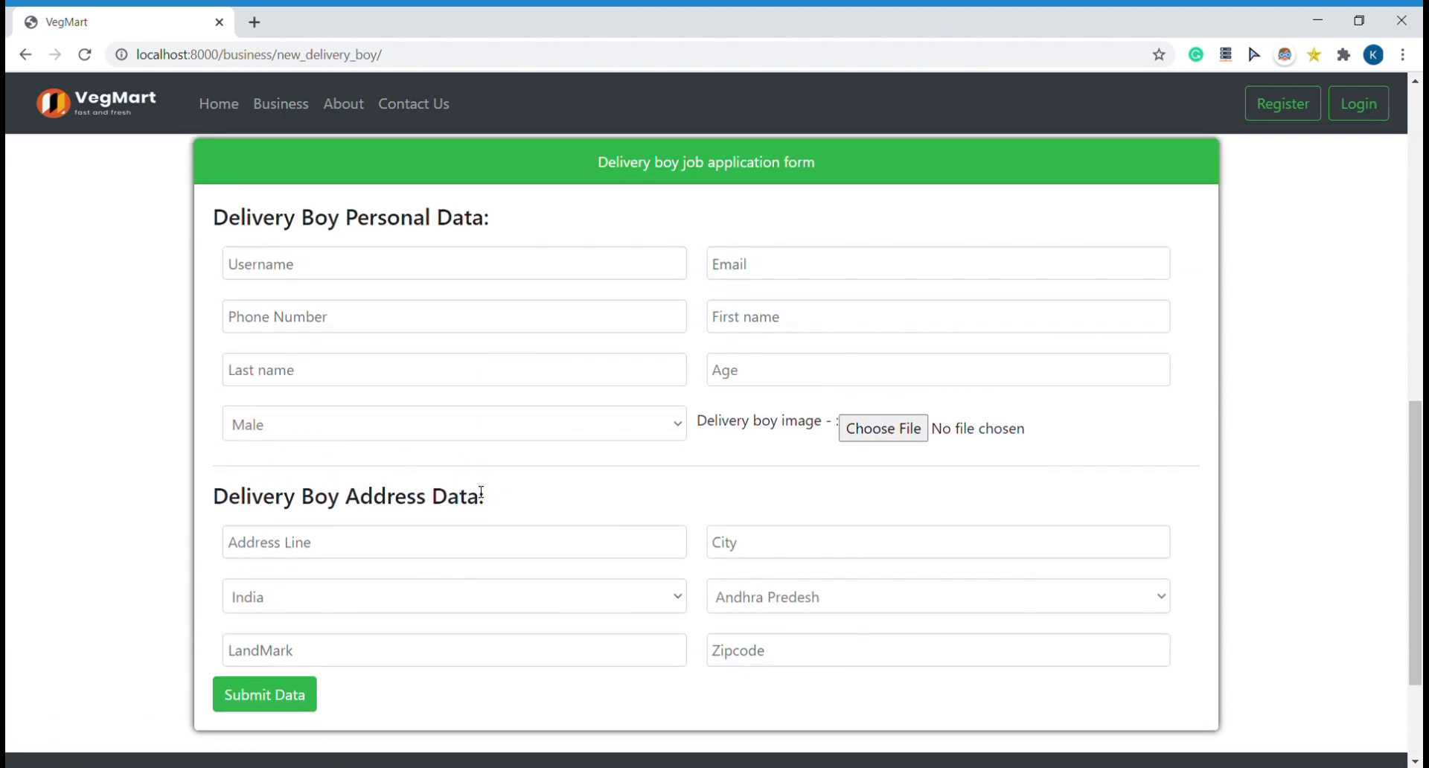
{"action": "scroll", "coordinate": [481, 493], "scroll_direction": "up", "scroll_amount": 2}
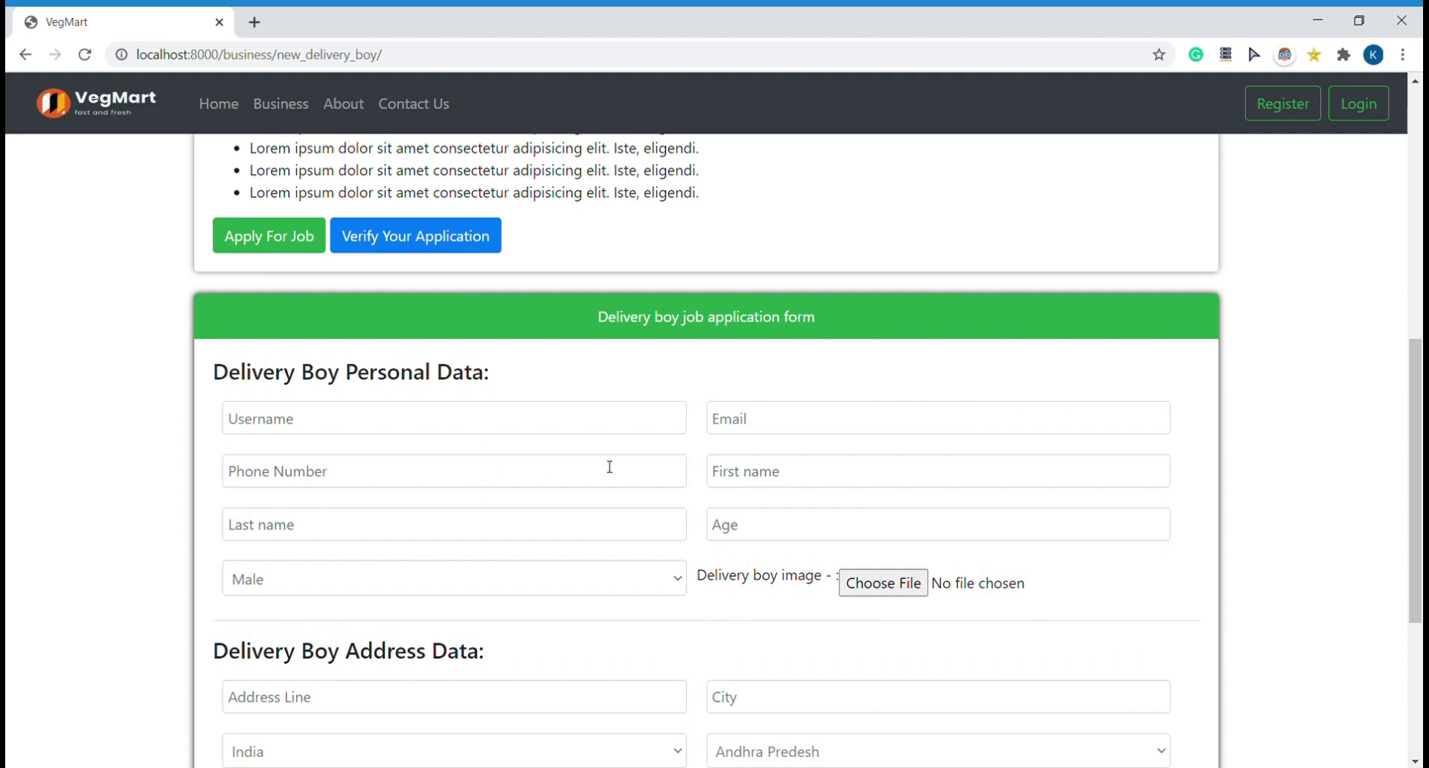
{"action": "left_click", "coordinate": [472, 237]}
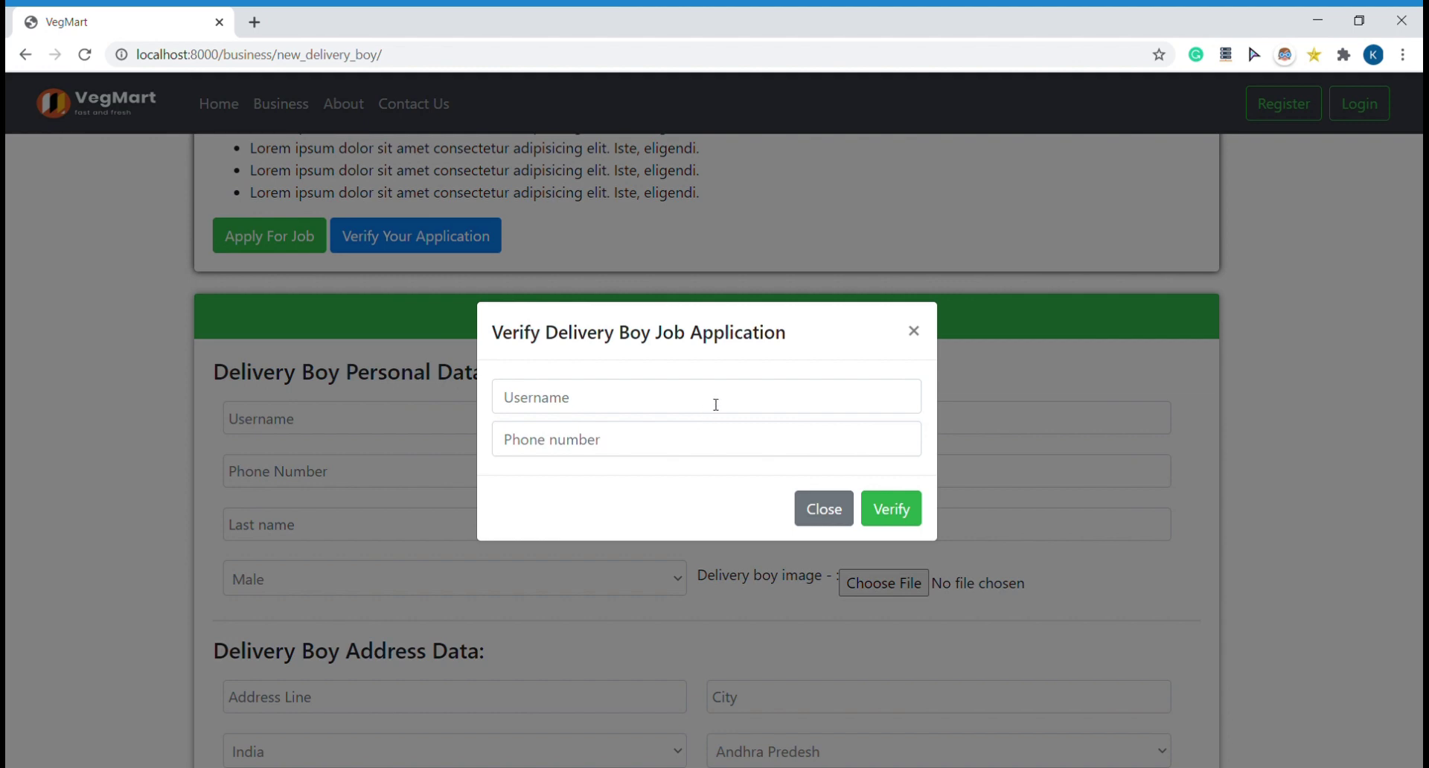
{"action": "left_click", "coordinate": [923, 339]}
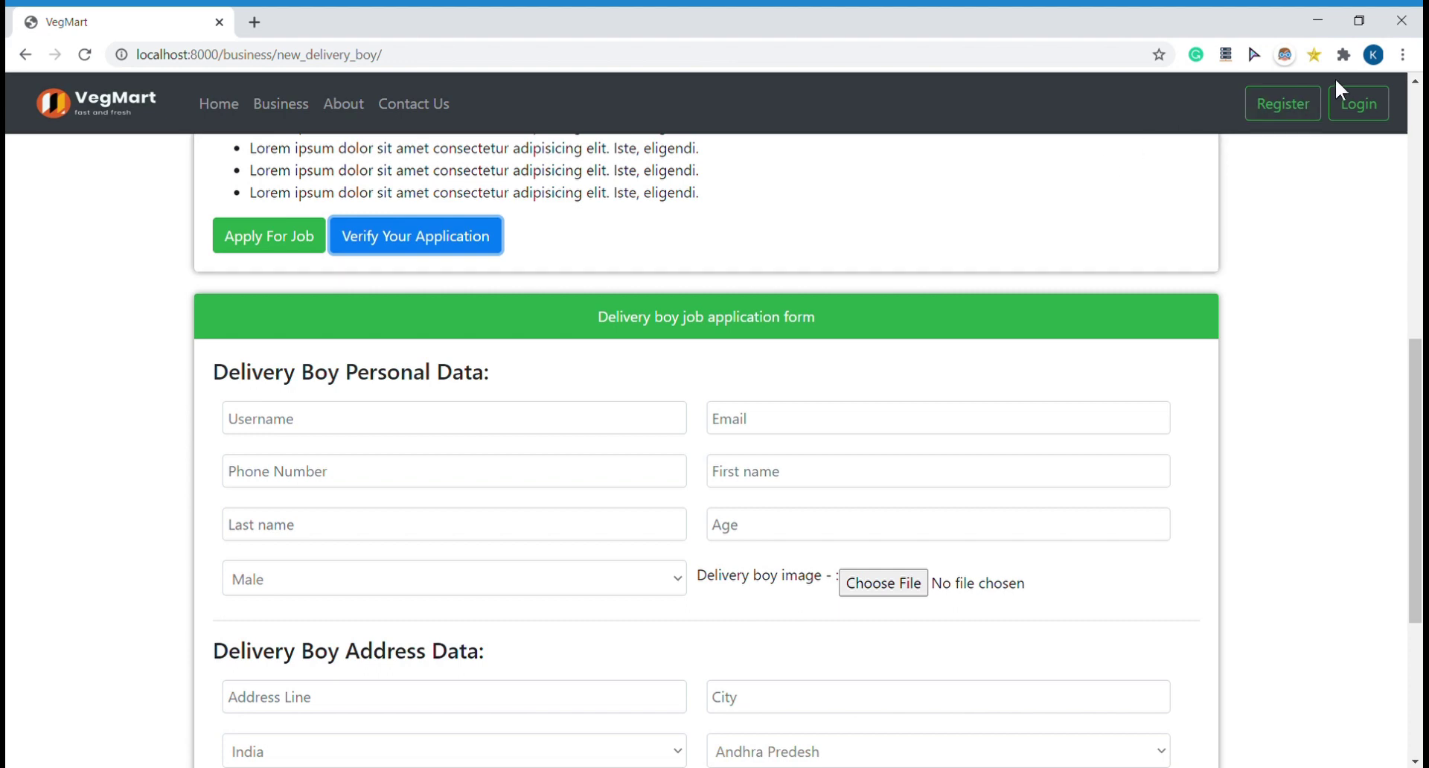
Step: Go home and log in with the staff account's username and password
{"action": "left_click", "coordinate": [119, 116]}
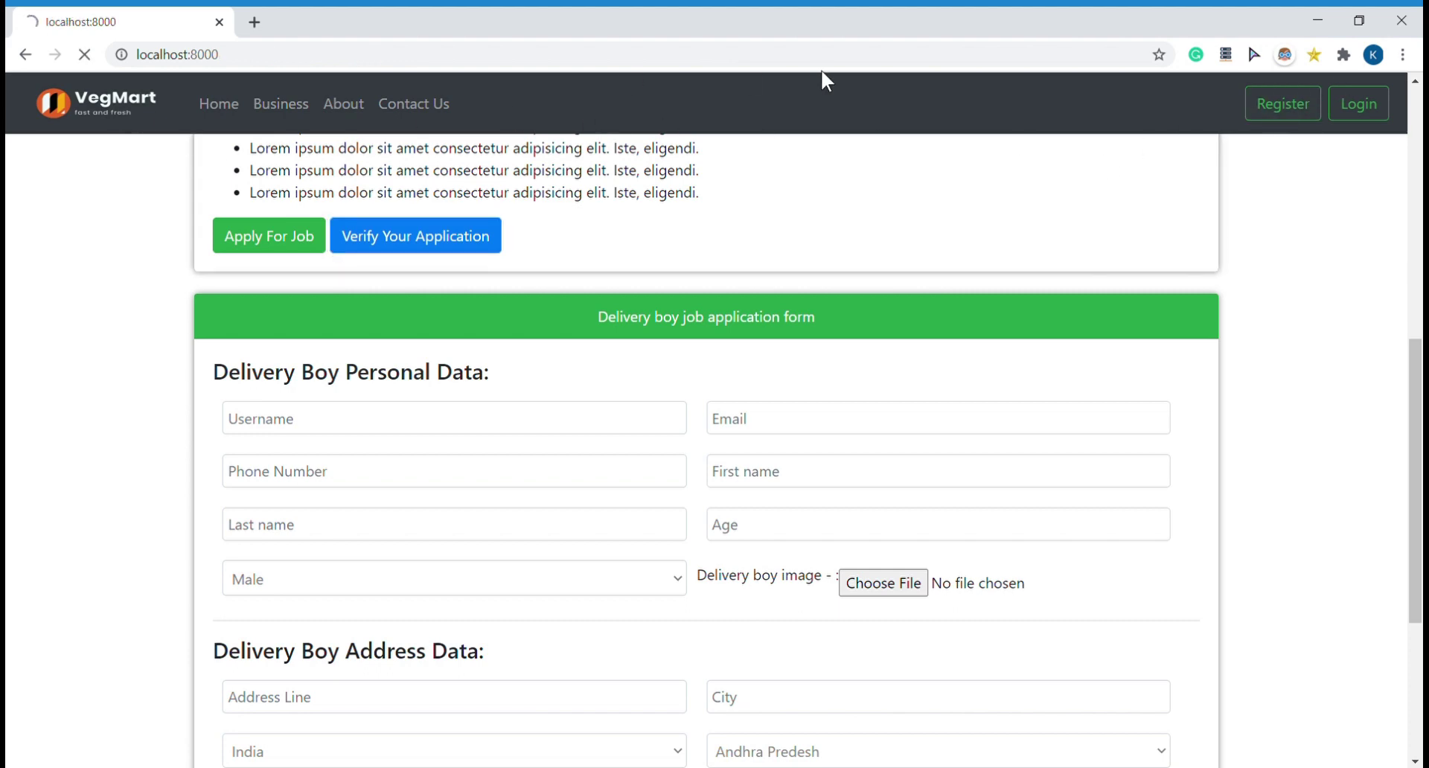
{"action": "left_click", "coordinate": [1359, 103]}
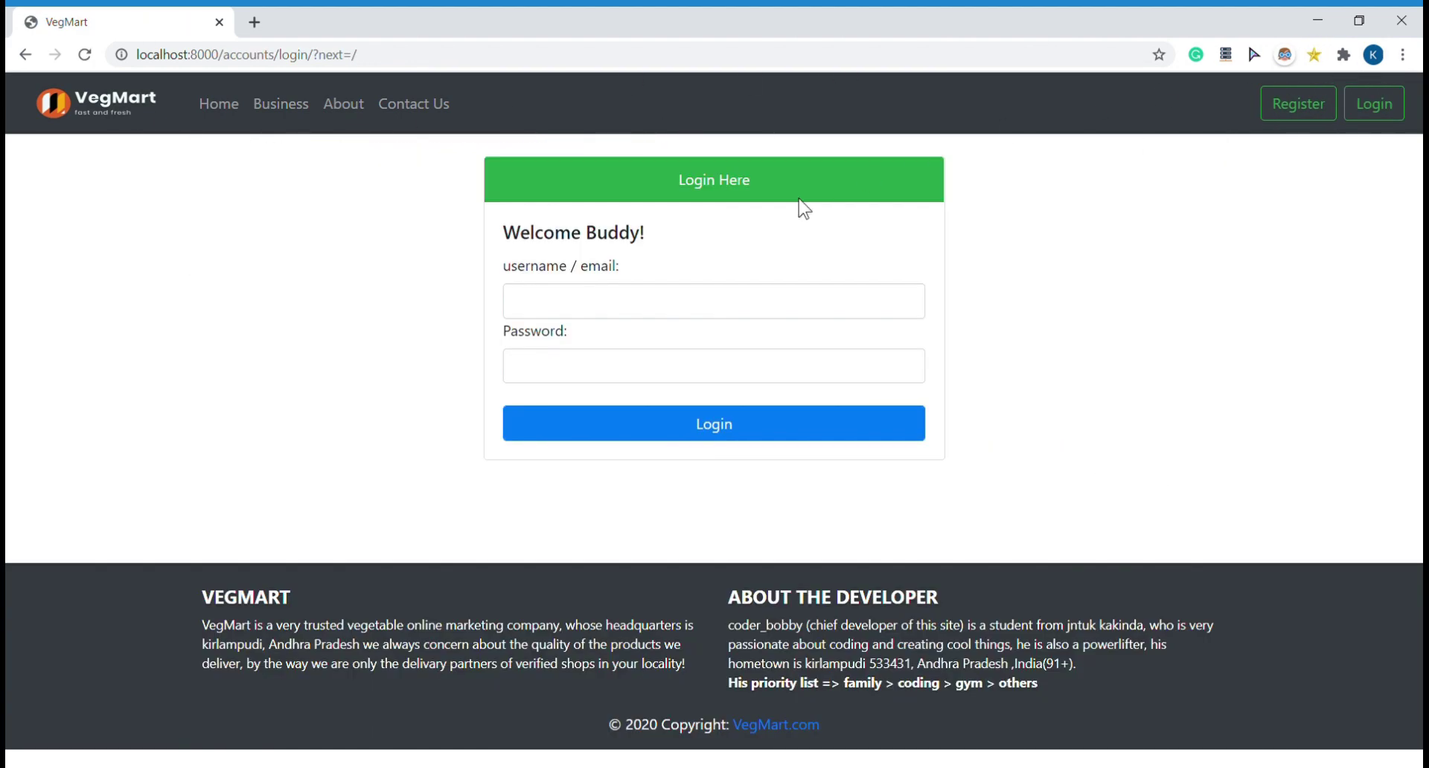
{"action": "left_click", "coordinate": [794, 317]}
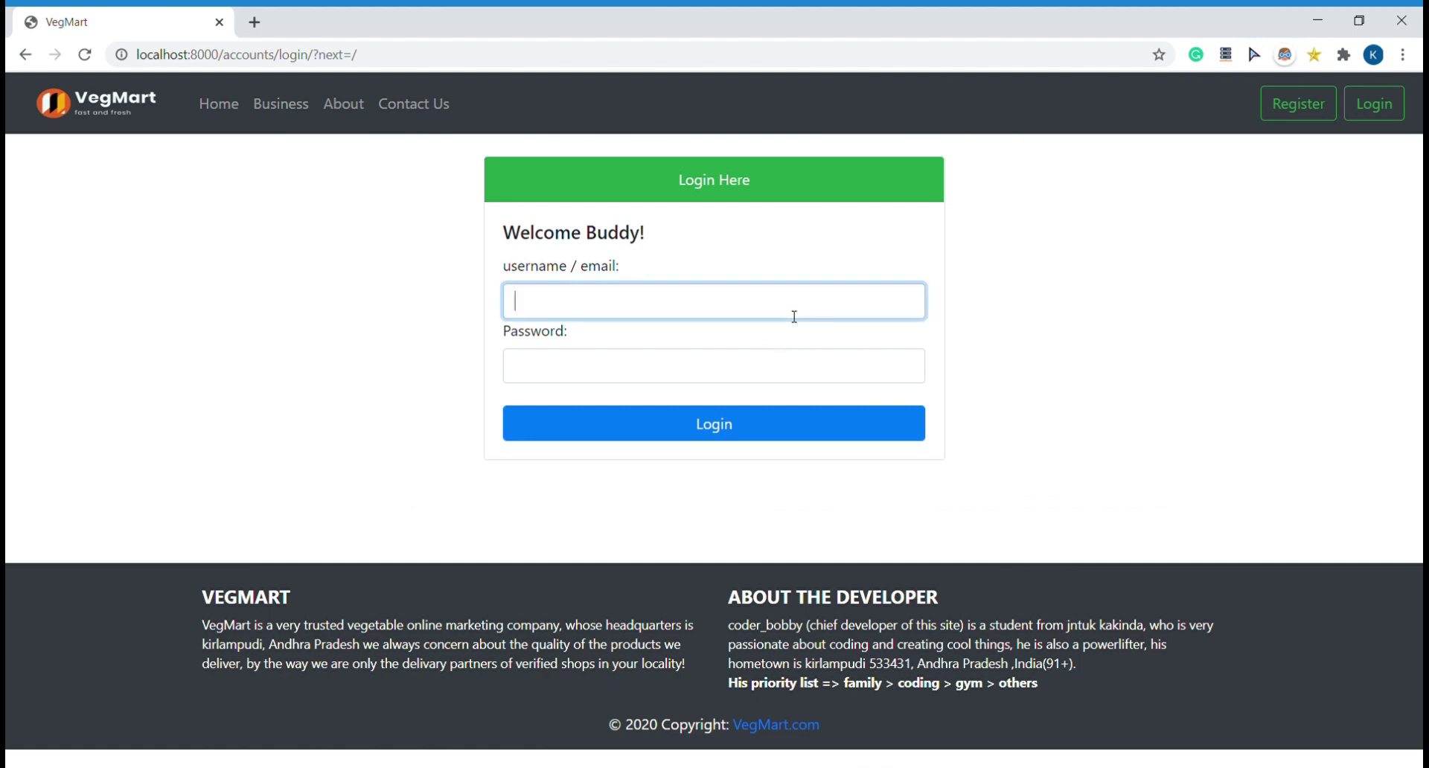
{"action": "type", "text": "coderbobby"}
{"action": "left_click", "coordinate": [796, 364]}
{"action": "type", "text": "123456789"}
{"action": "key", "text": "Return"}
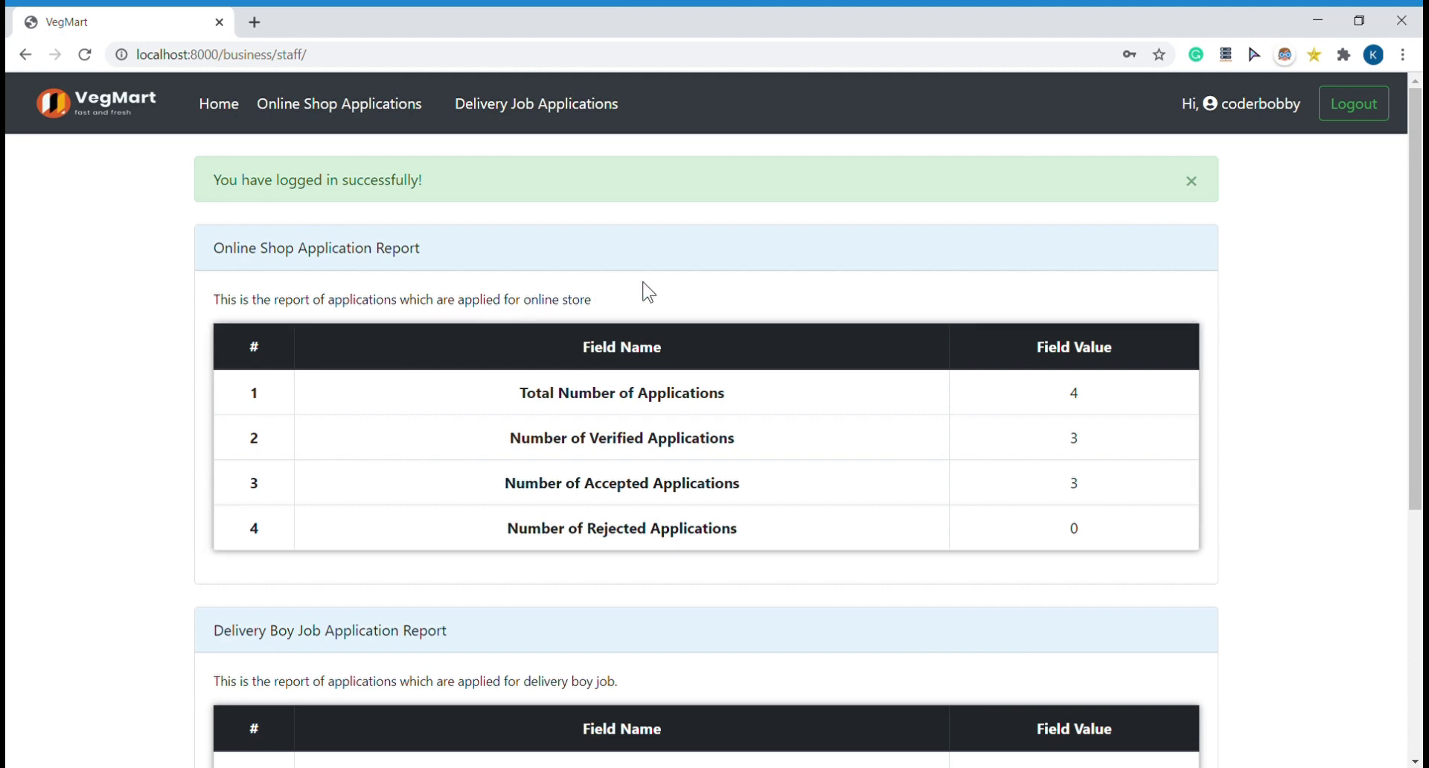
Step: Dismiss the login alert and review both reports, including 3 delivery applications, 2 accepted, 1 rejected
{"action": "left_click", "coordinate": [1192, 182]}
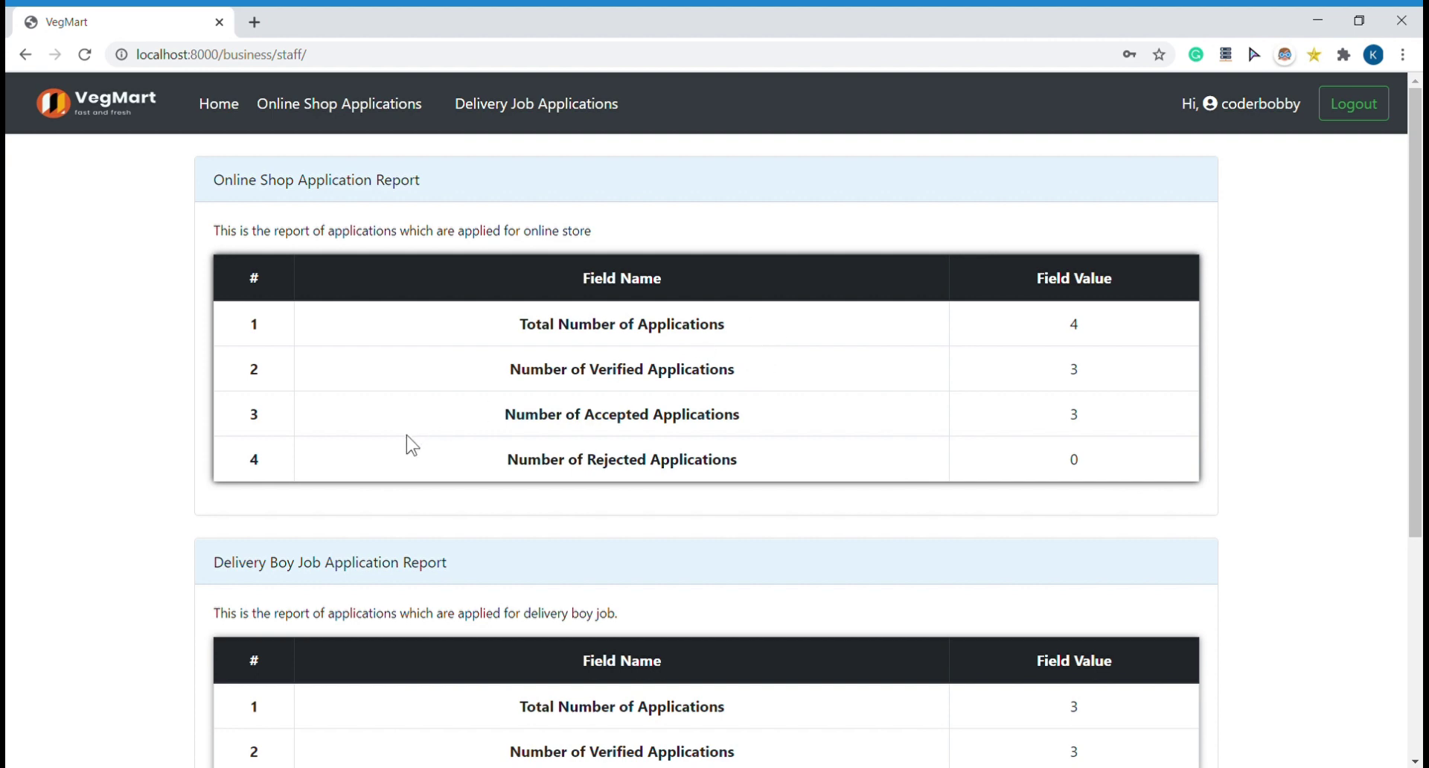
{"action": "scroll", "coordinate": [507, 496], "scroll_direction": "down", "scroll_amount": 2}
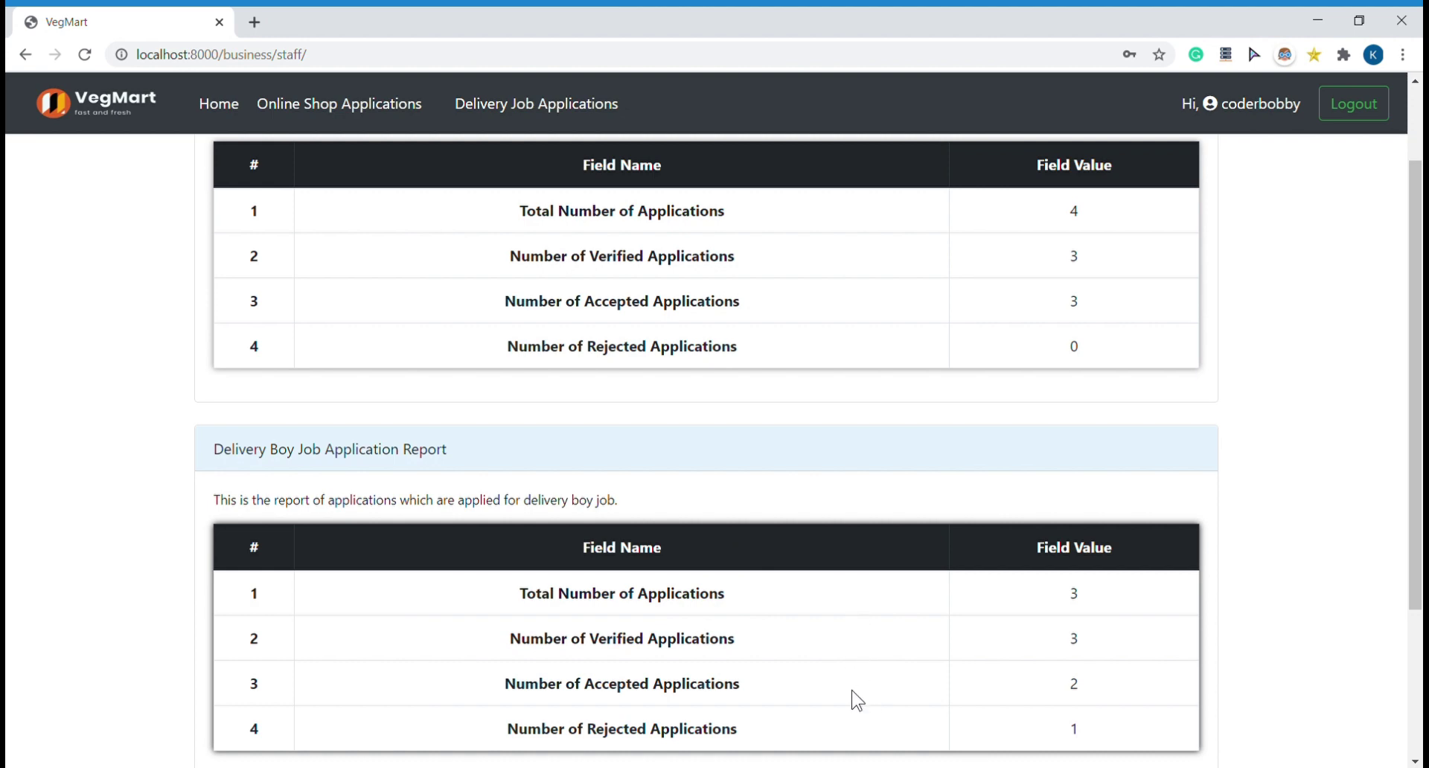
{"action": "scroll", "coordinate": [936, 674], "scroll_direction": "down", "scroll_amount": 1}
{"action": "scroll", "coordinate": [938, 676], "scroll_direction": "up", "scroll_amount": 3}
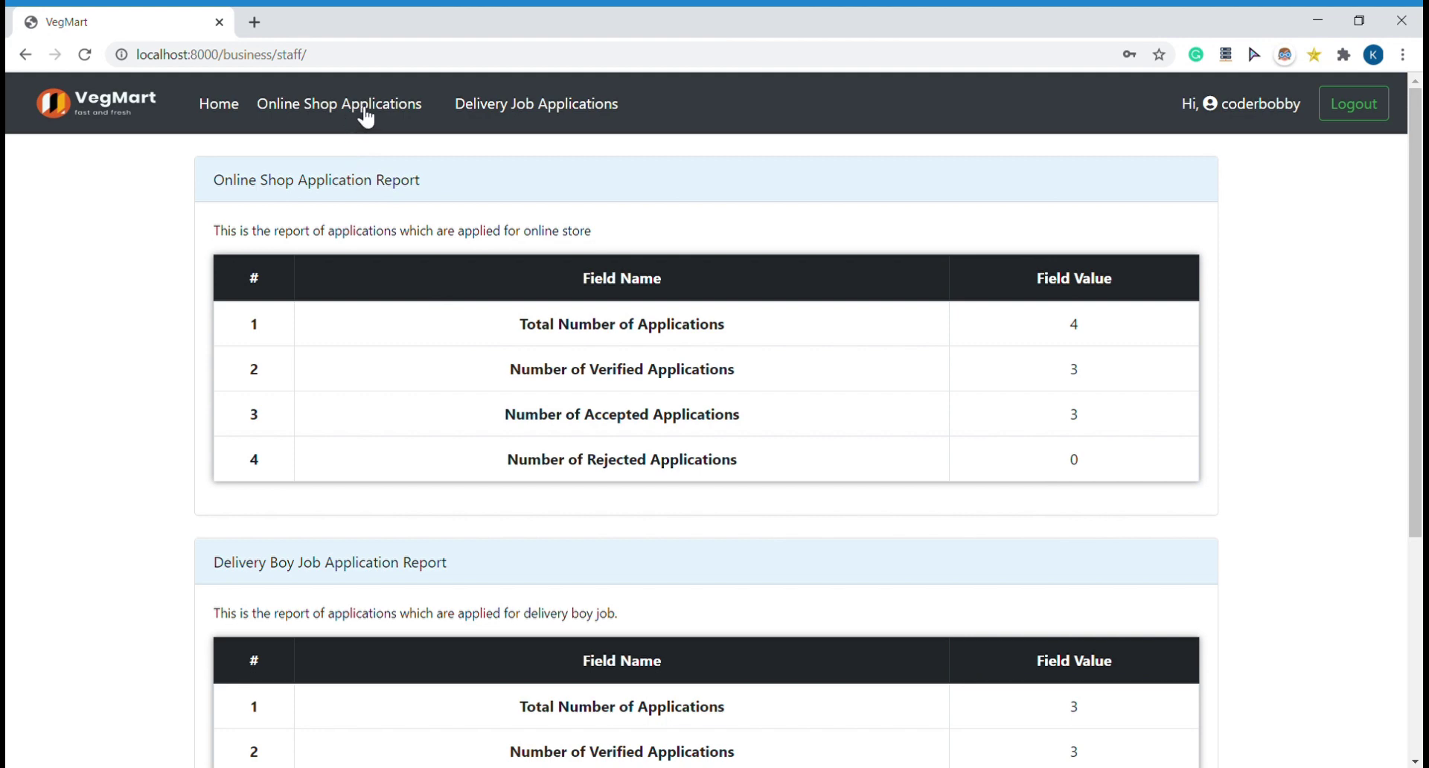
Step: Open online shop application 2 from New Online Shop Applications and review its owner and shop details
{"action": "left_click", "coordinate": [365, 117]}
{"action": "left_click", "coordinate": [368, 147]}
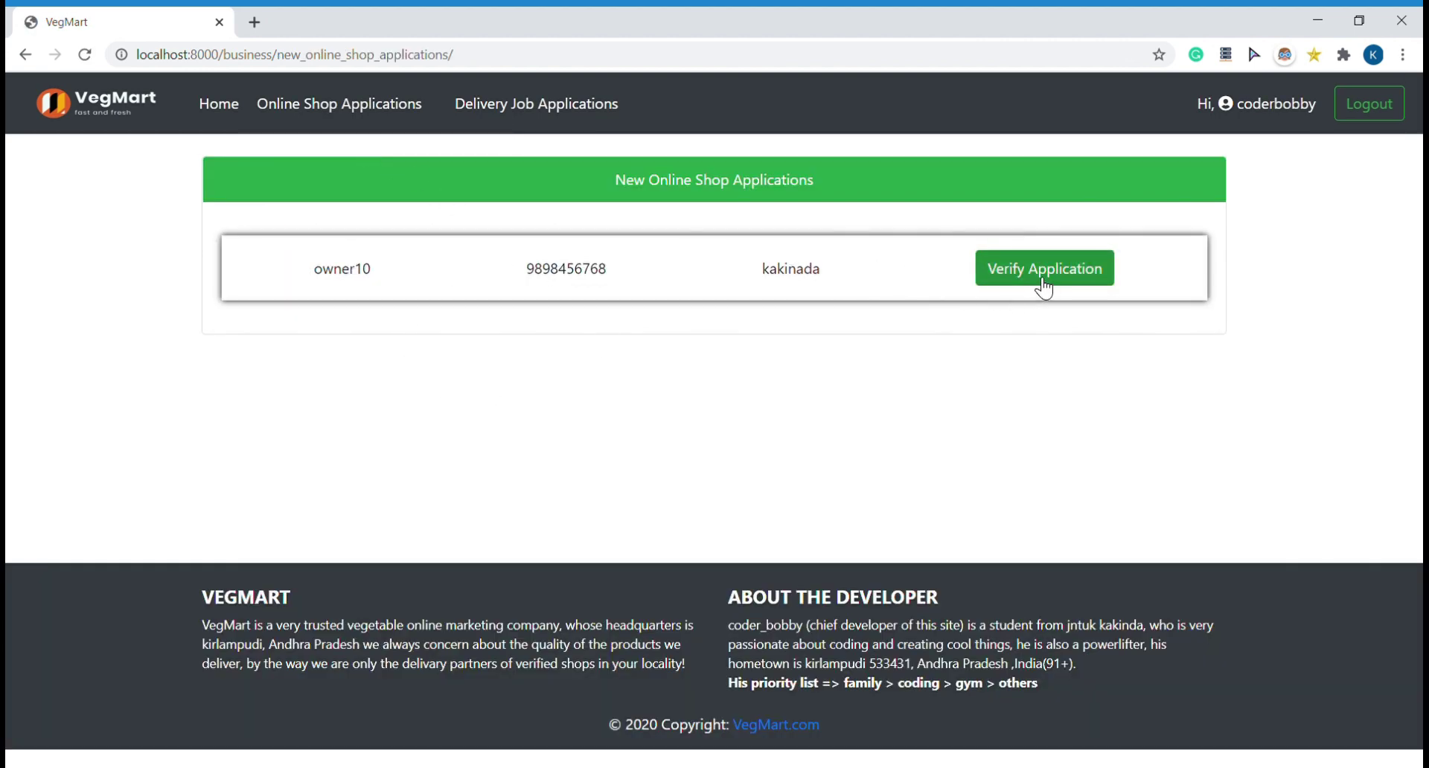
{"action": "left_click", "coordinate": [1043, 282]}
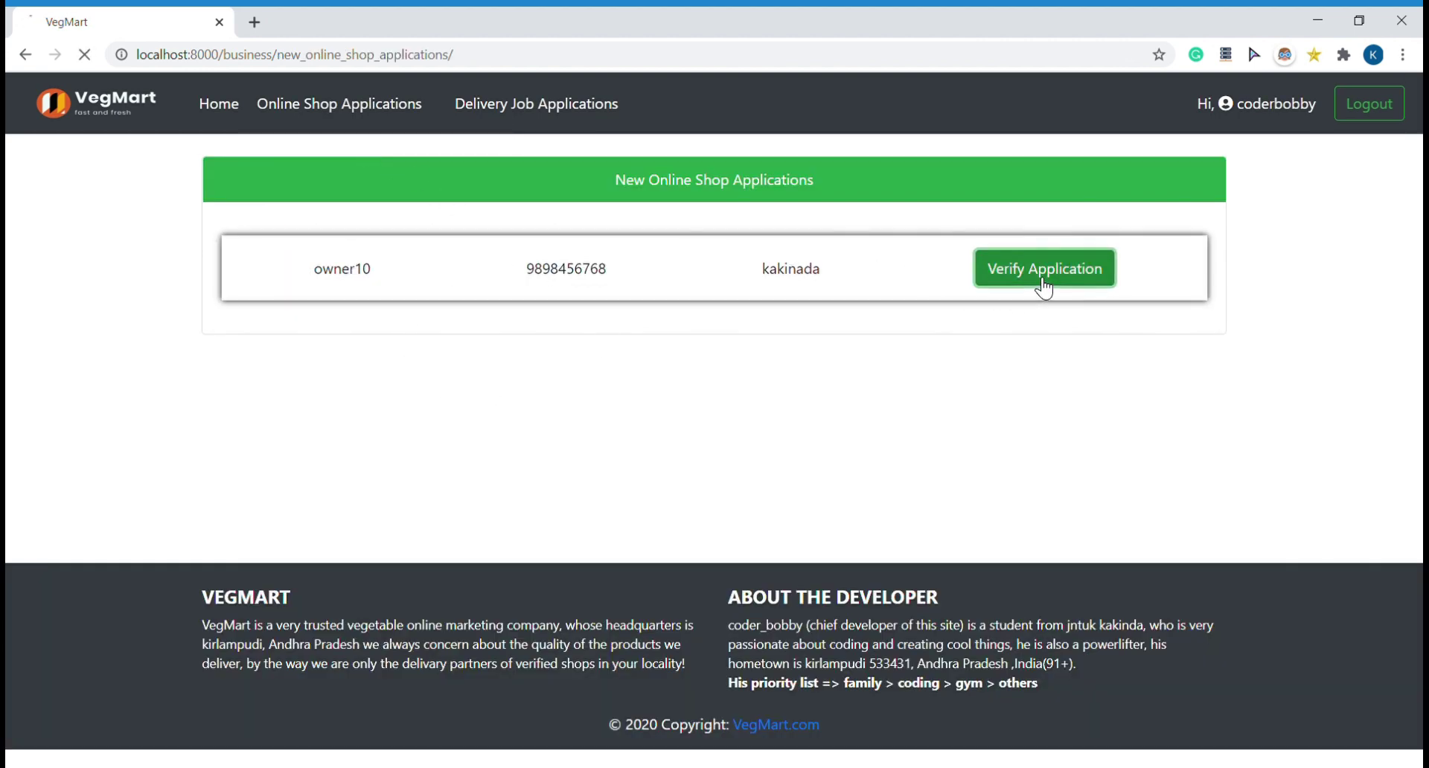
{"action": "scroll", "coordinate": [771, 555], "scroll_direction": "down", "scroll_amount": 3}
{"action": "scroll", "coordinate": [770, 554], "scroll_direction": "down", "scroll_amount": 7}
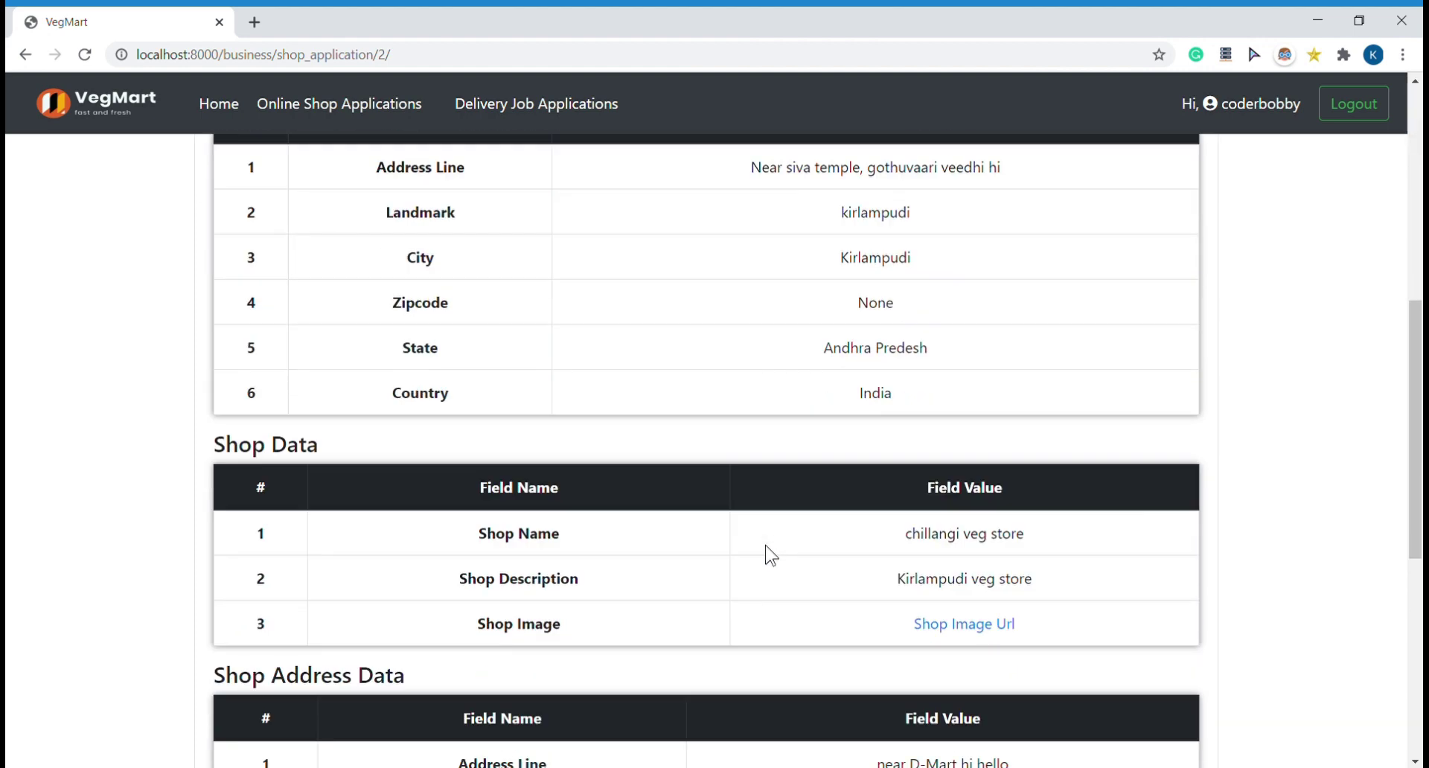
{"action": "scroll", "coordinate": [771, 554], "scroll_direction": "down", "scroll_amount": 3}
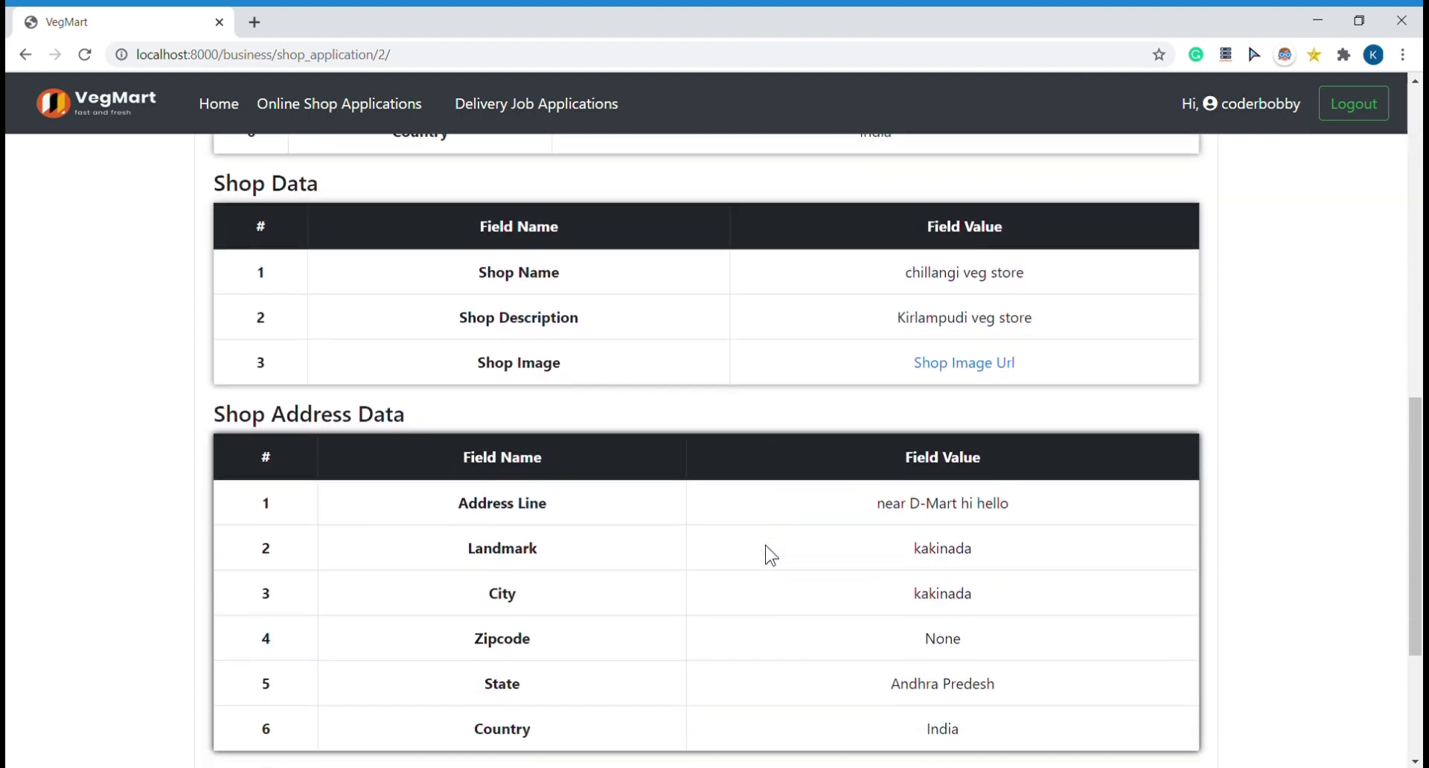
{"action": "scroll", "coordinate": [771, 555], "scroll_direction": "up", "scroll_amount": 3}
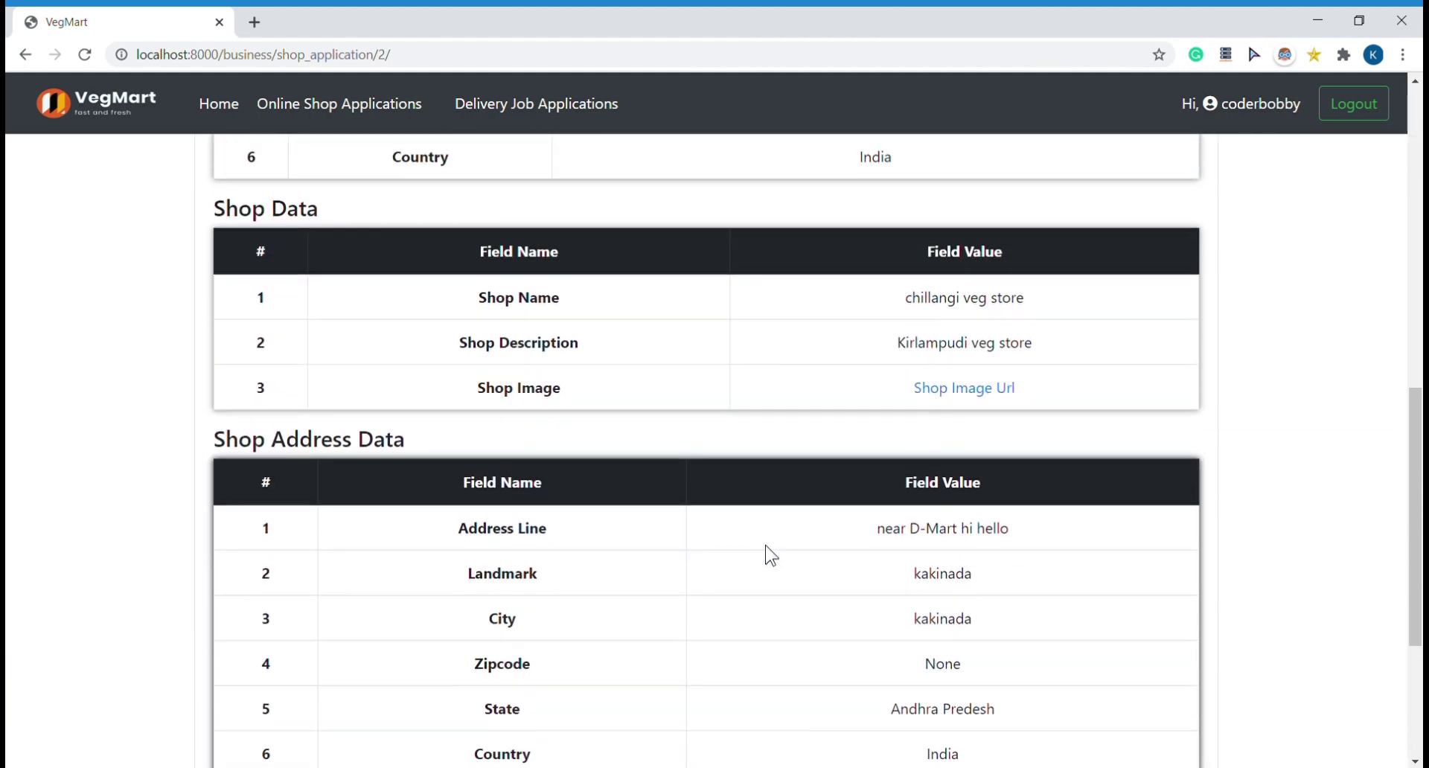
{"action": "scroll", "coordinate": [766, 545], "scroll_direction": "down", "scroll_amount": 3}
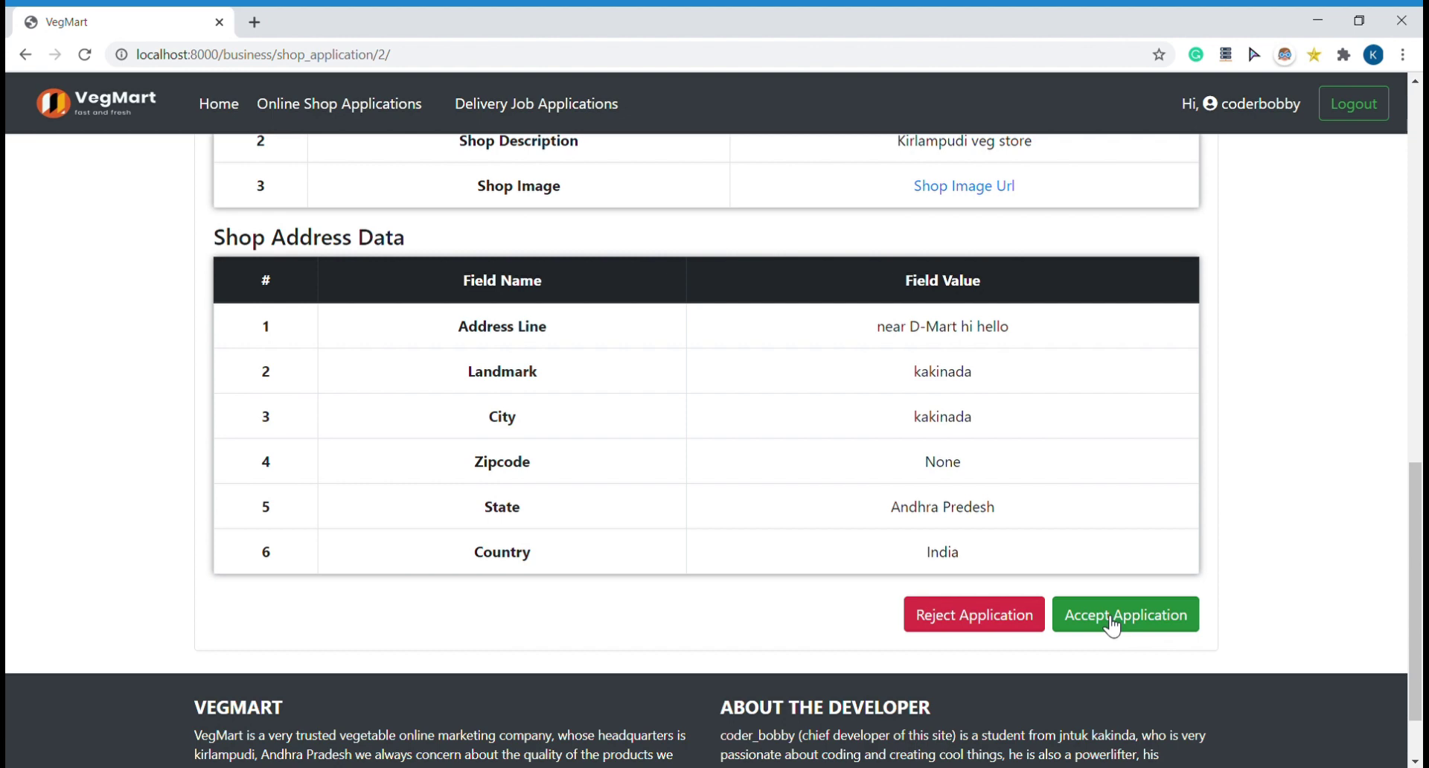
{"action": "scroll", "coordinate": [1112, 625], "scroll_direction": "up", "scroll_amount": 14}
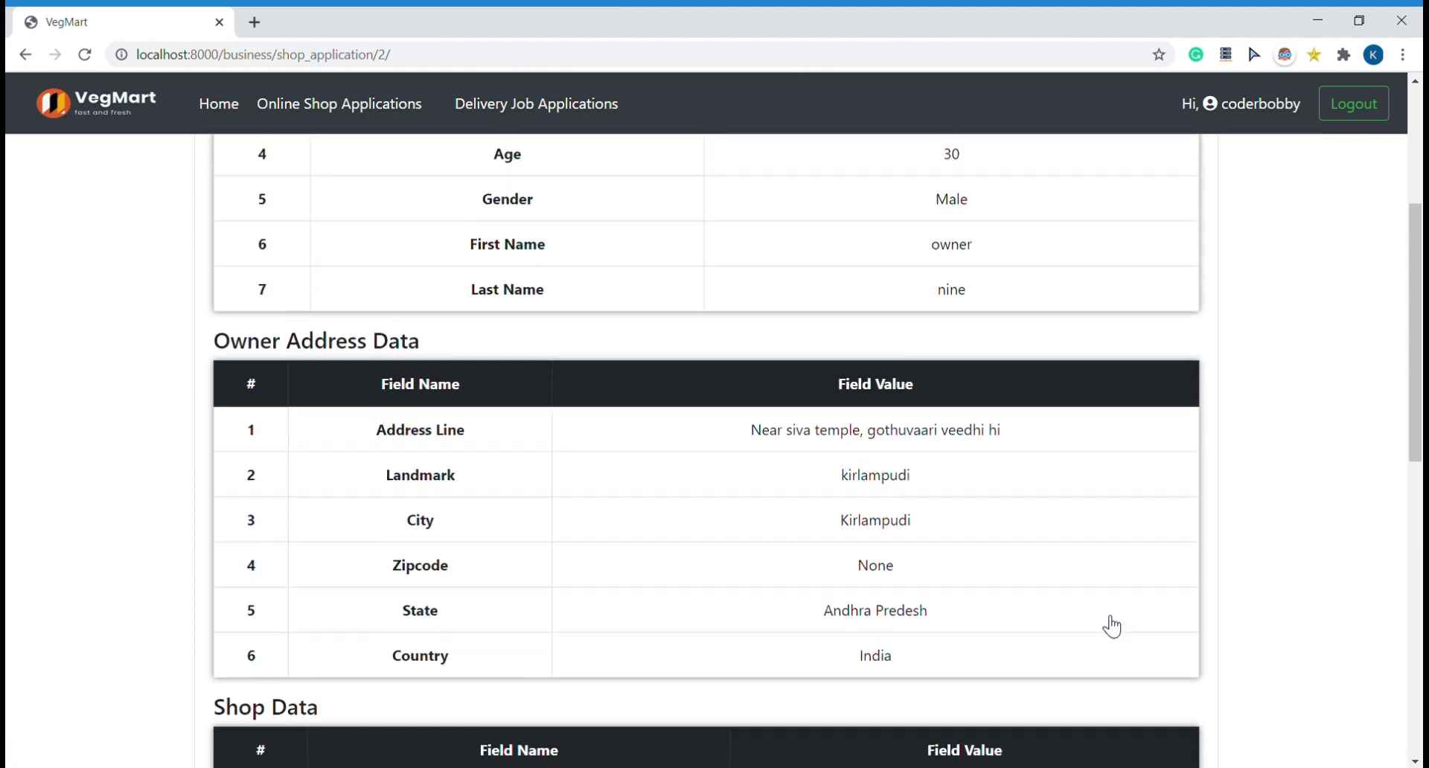
{"action": "scroll", "coordinate": [1111, 625], "scroll_direction": "up", "scroll_amount": 1}
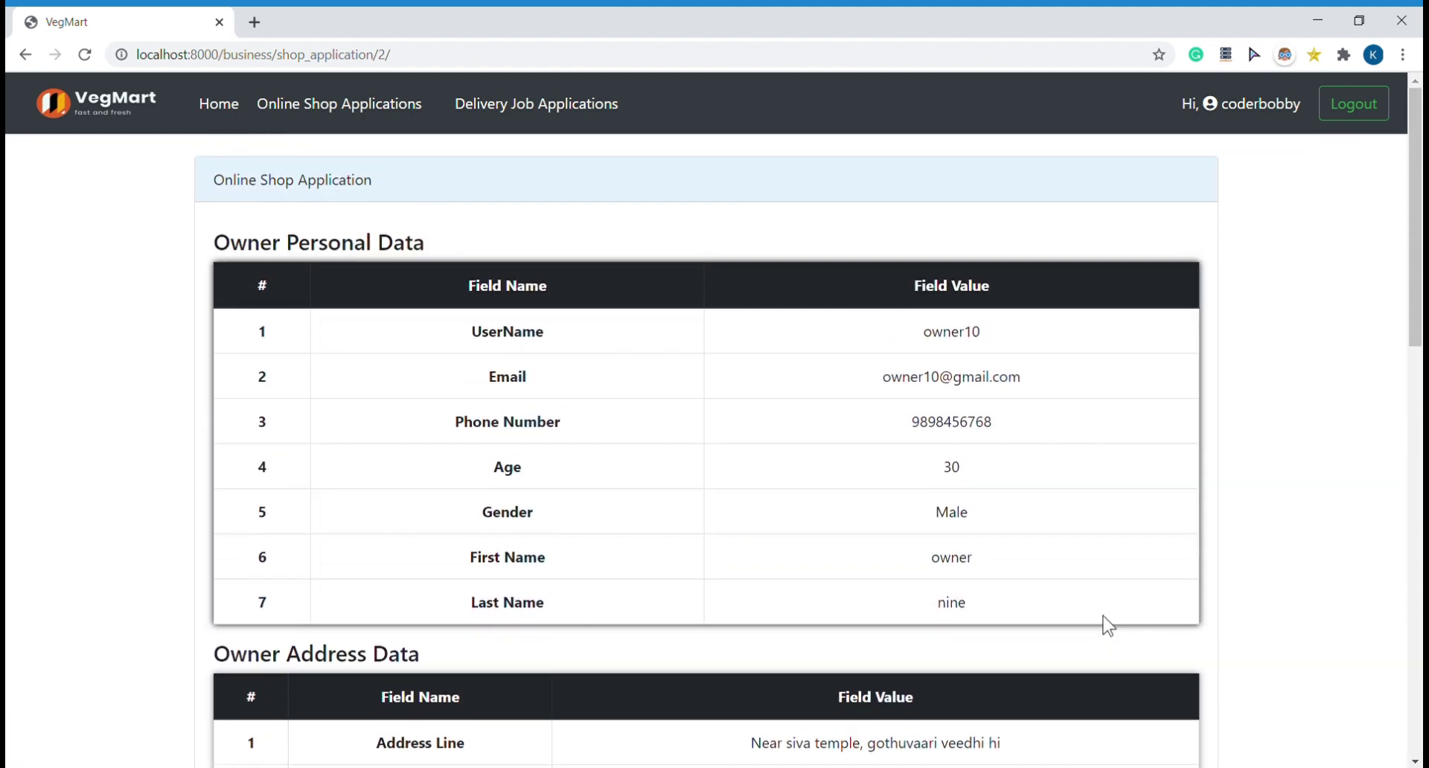
Step: Check the New and then the Verified delivery job application lists
{"action": "left_click", "coordinate": [577, 104]}
{"action": "left_click", "coordinate": [576, 148]}
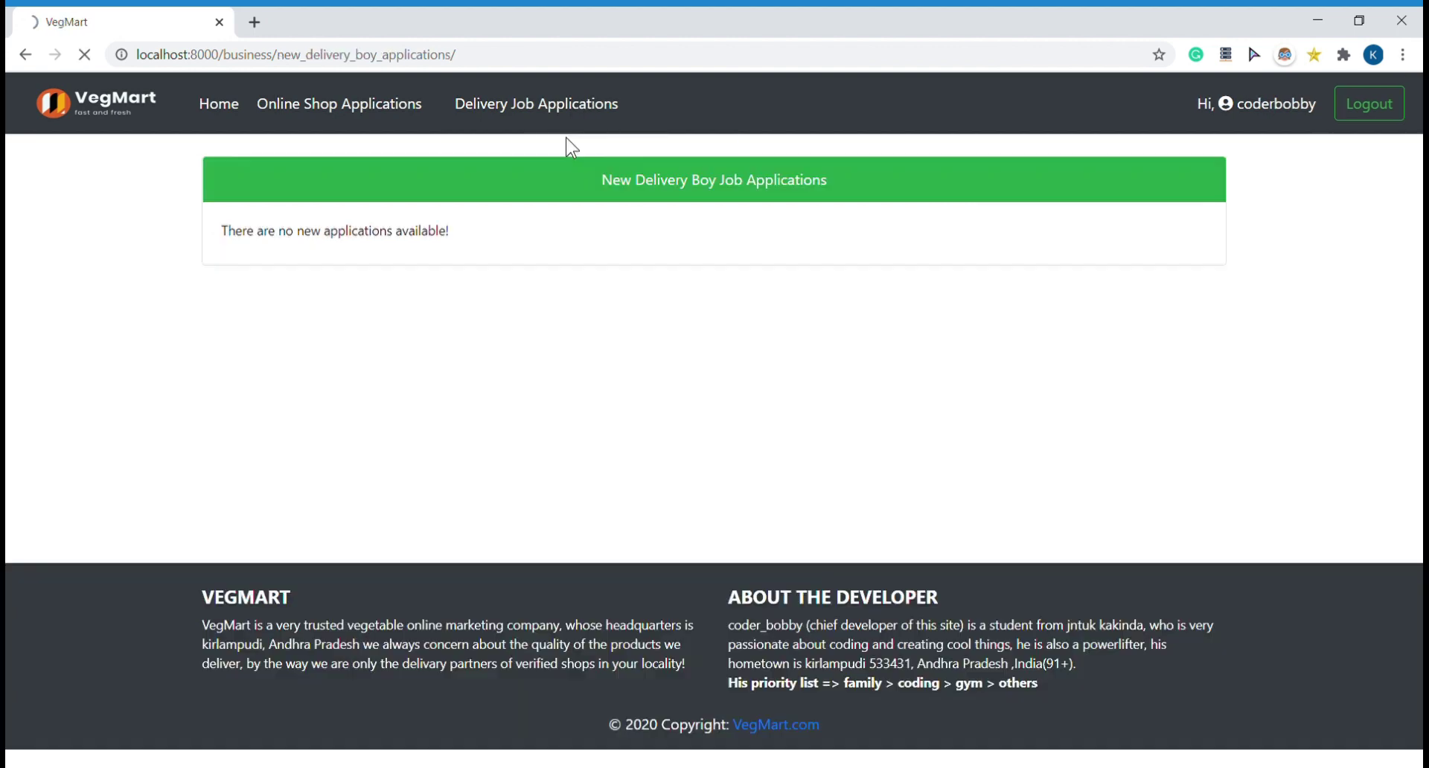
{"action": "left_click", "coordinate": [577, 105]}
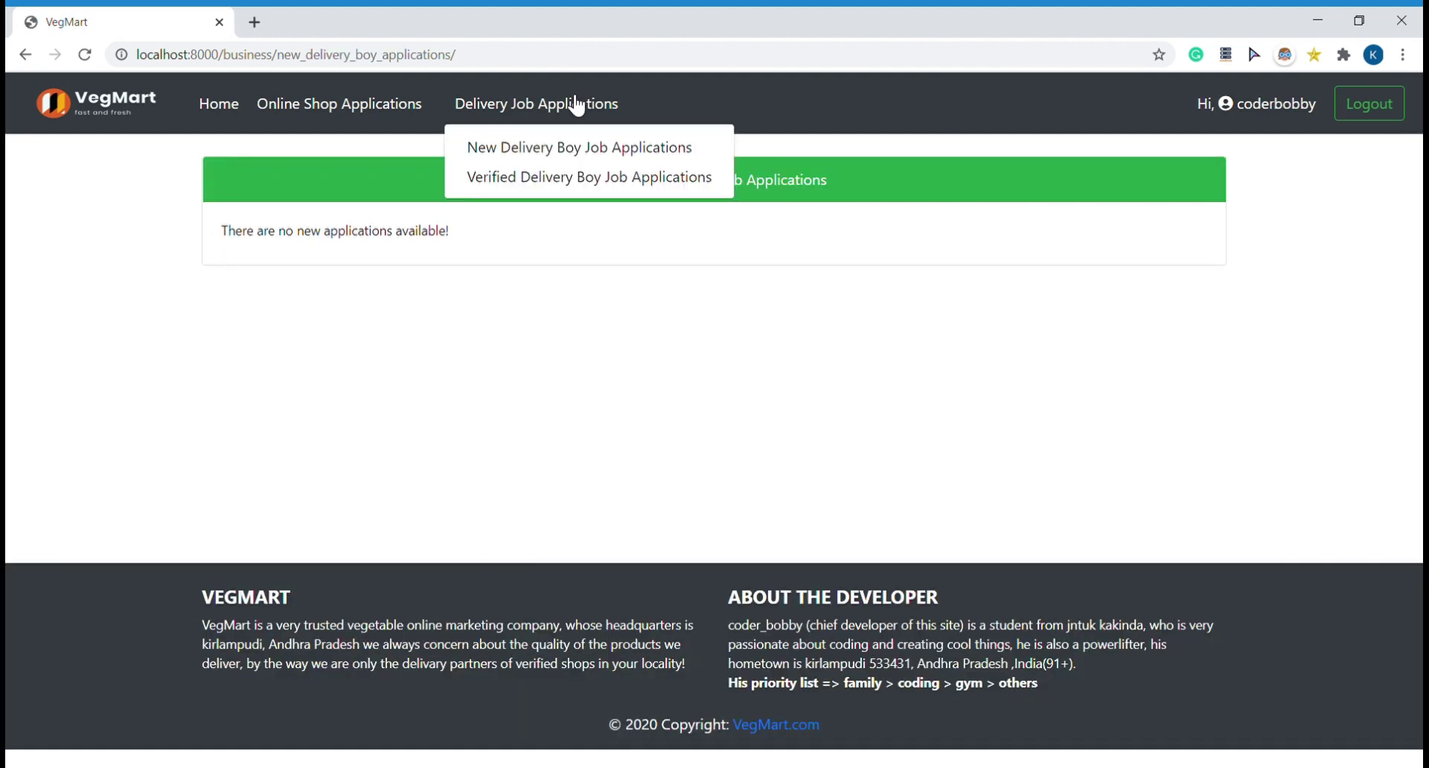
{"action": "left_click", "coordinate": [610, 185]}
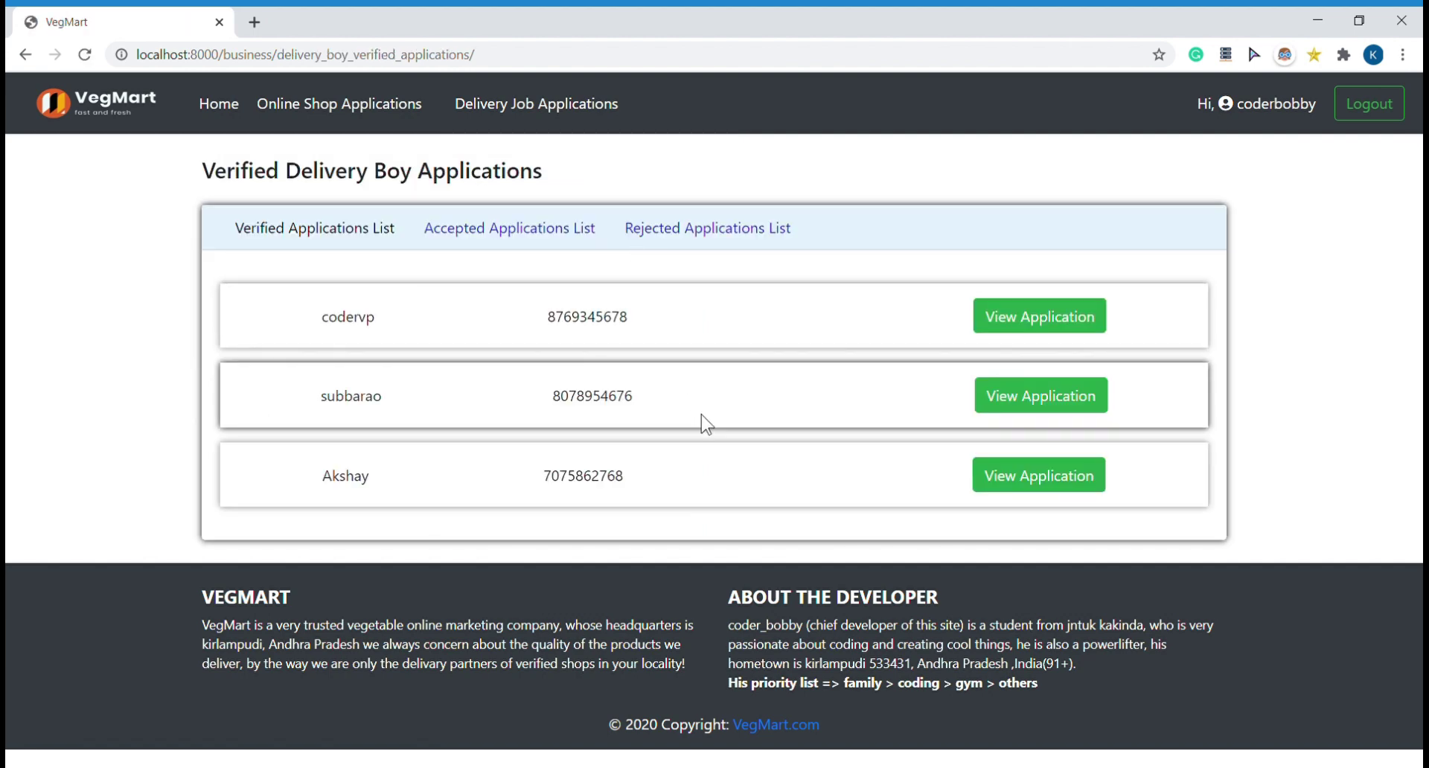
Step: Filter to accepted, then rejected applications, and open rejected delivery application 2
{"action": "left_click", "coordinate": [530, 238]}
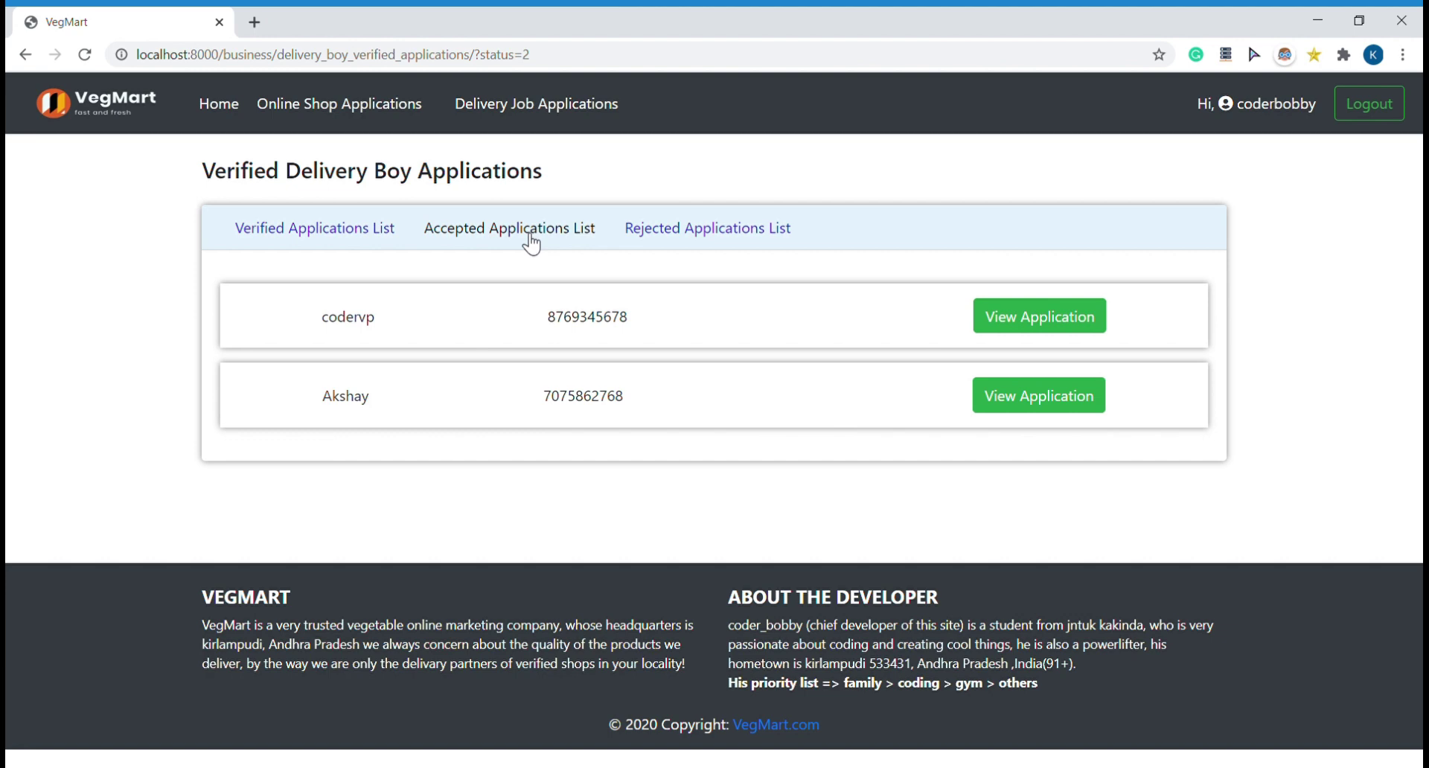
{"action": "left_click", "coordinate": [728, 238]}
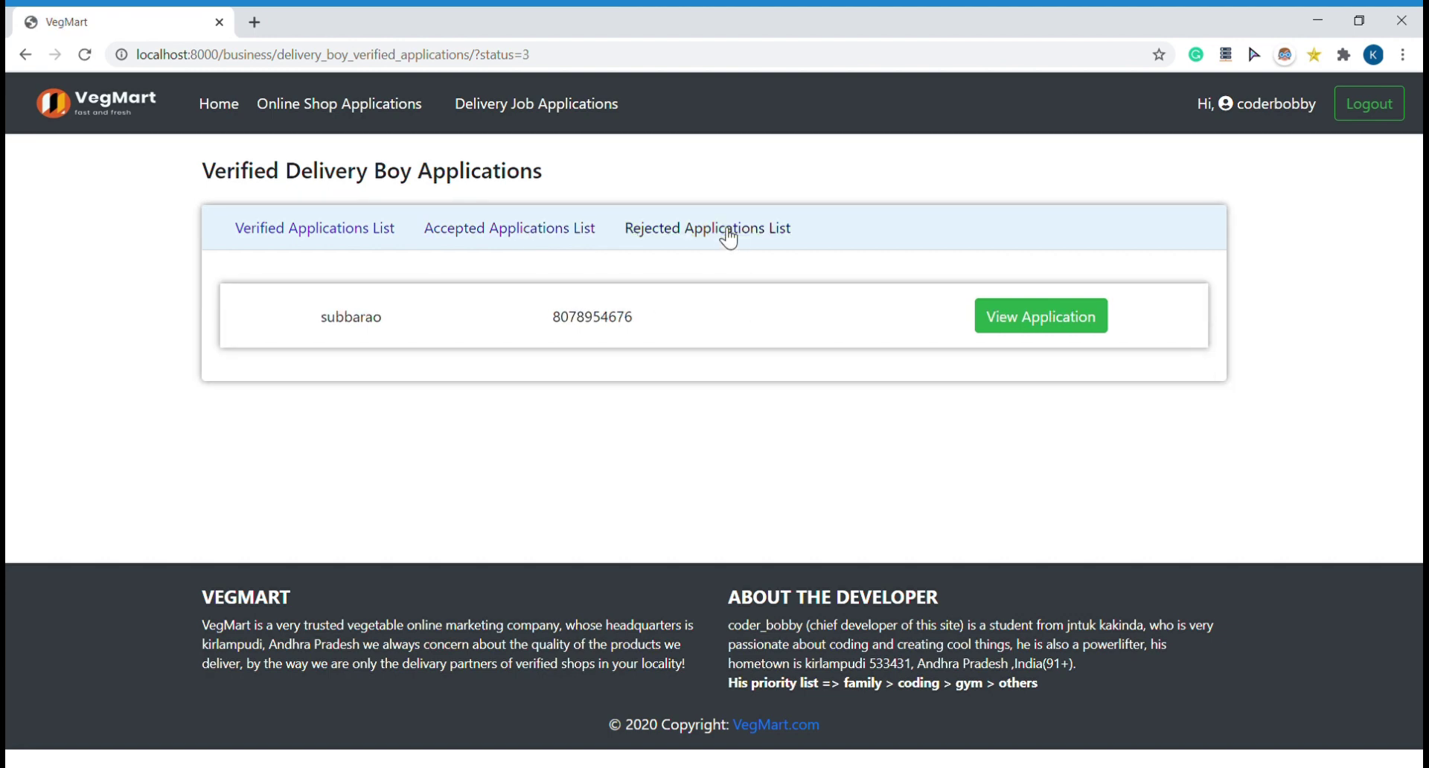
{"action": "left_click", "coordinate": [1073, 320]}
{"action": "scroll", "coordinate": [886, 424], "scroll_direction": "down", "scroll_amount": 7}
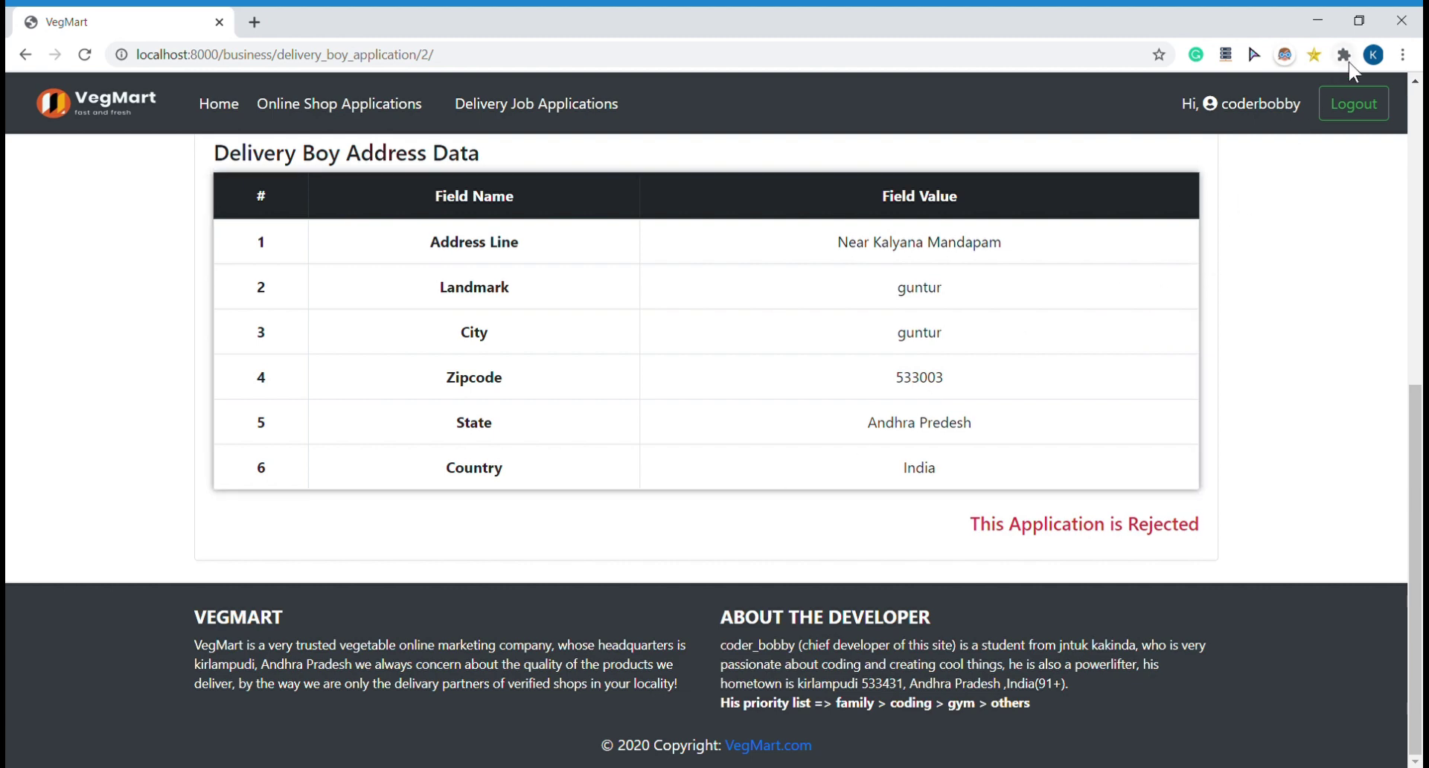
Step: Log out of the staff account and return to the login page
{"action": "left_click", "coordinate": [1360, 102]}
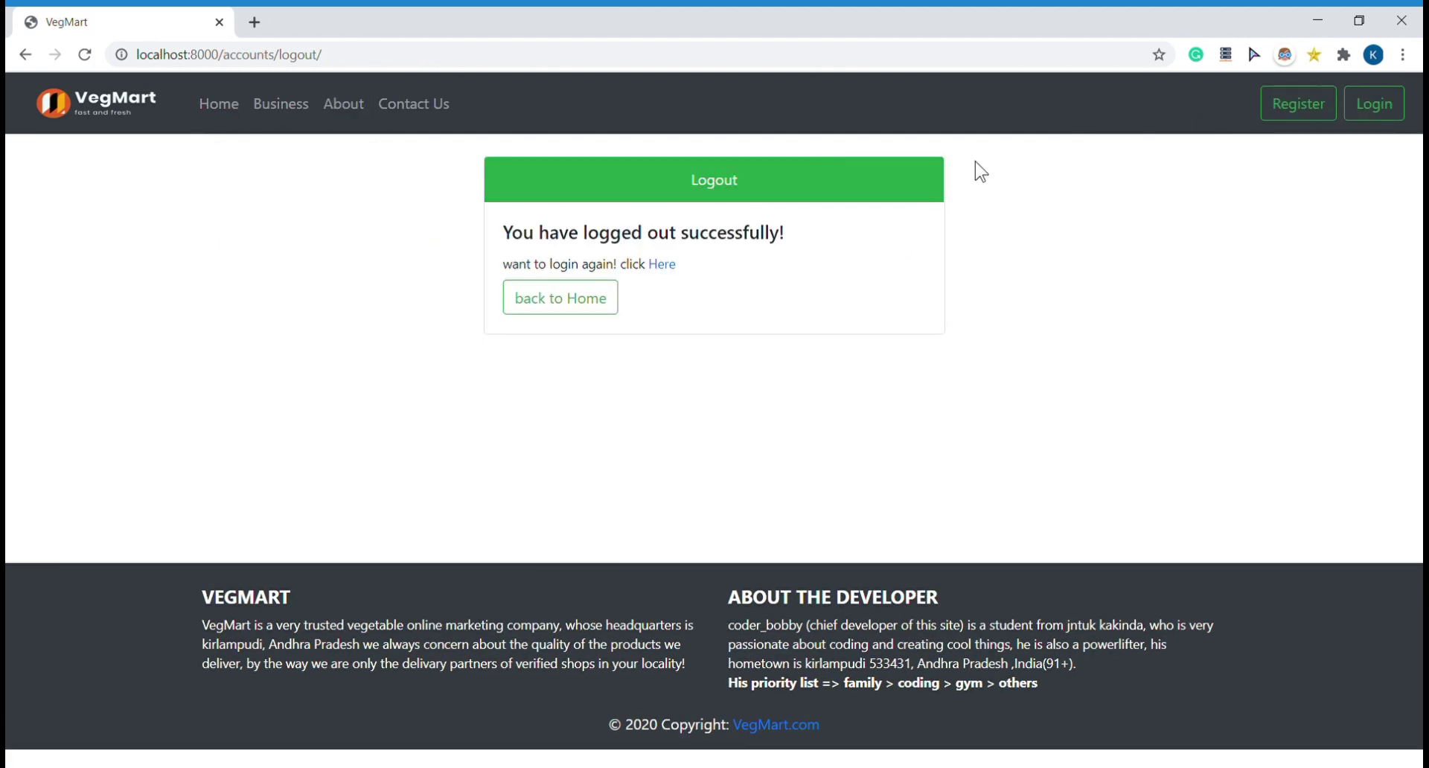
{"action": "left_click", "coordinate": [560, 307]}
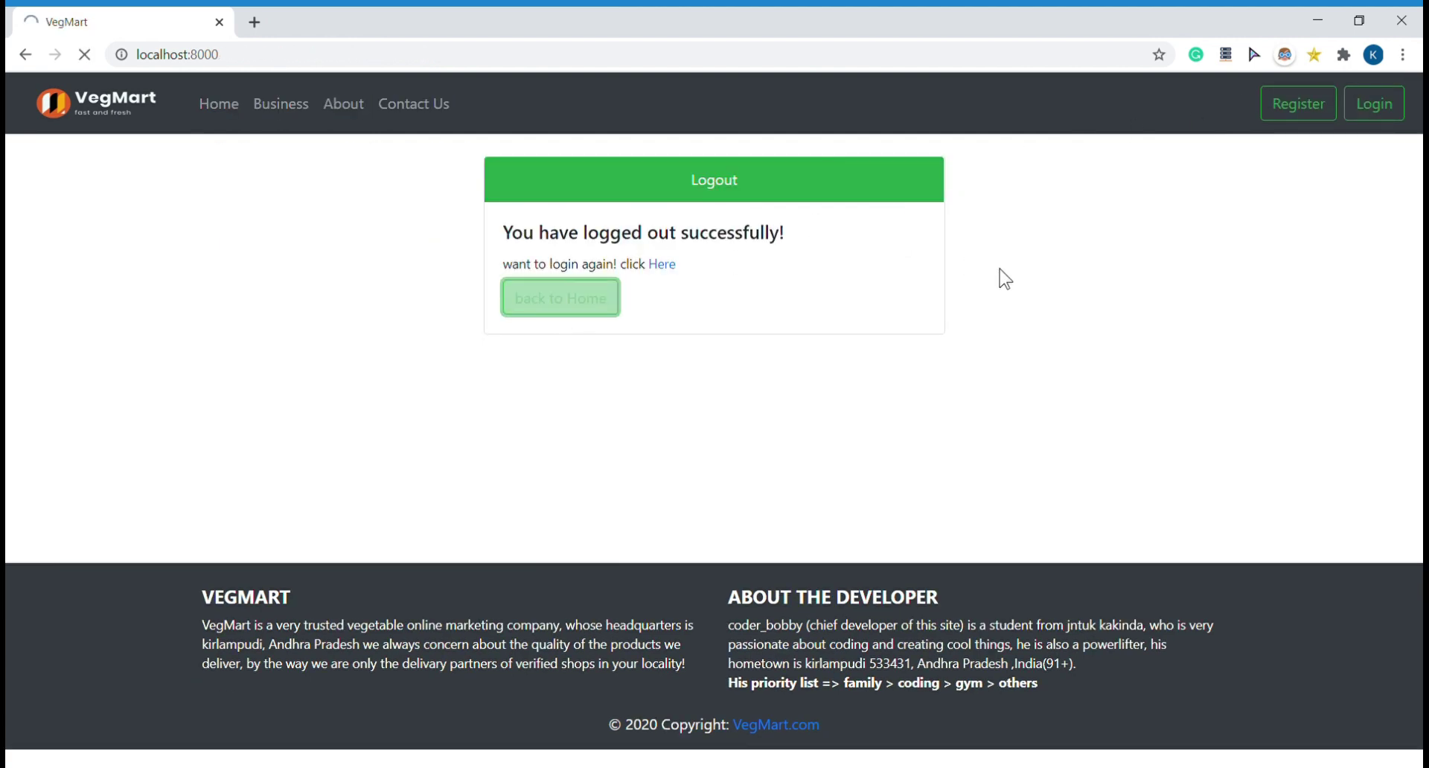
{"action": "left_click", "coordinate": [1358, 102]}
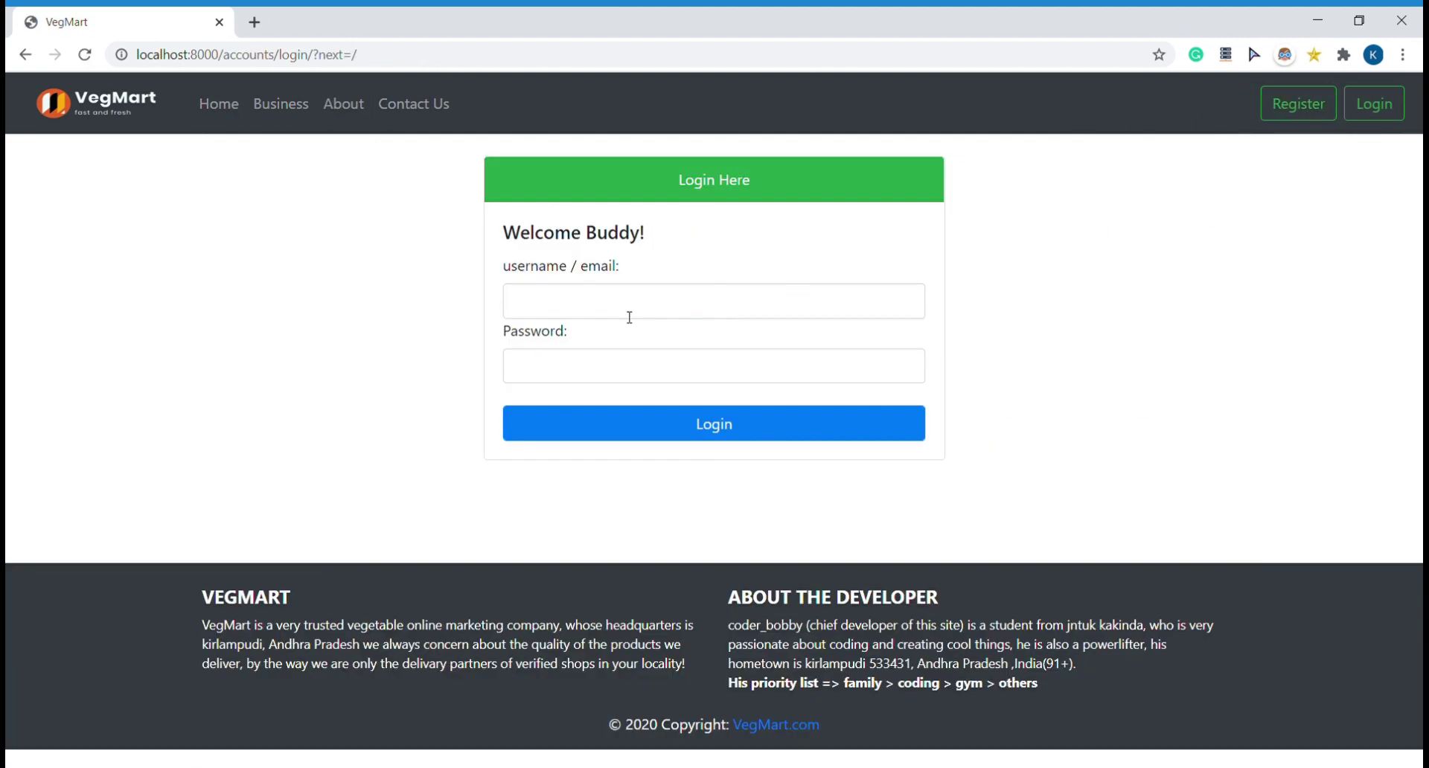
Step: Log in with the shop owner's username and password to reach the owner dashboard
{"action": "left_click", "coordinate": [615, 311]}
{"action": "type", "text": "owner1"}
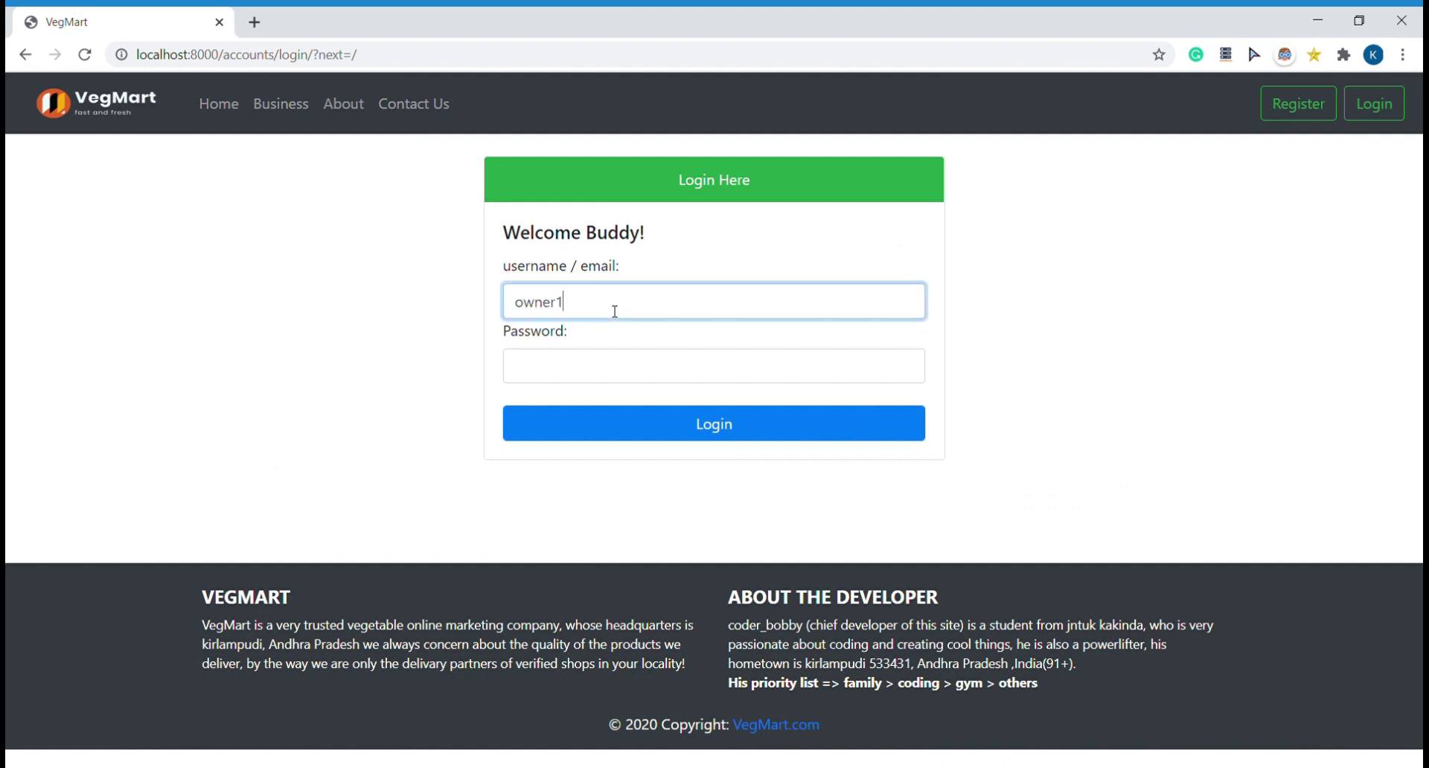
{"action": "left_click", "coordinate": [624, 370]}
{"action": "type", "text": "********"}
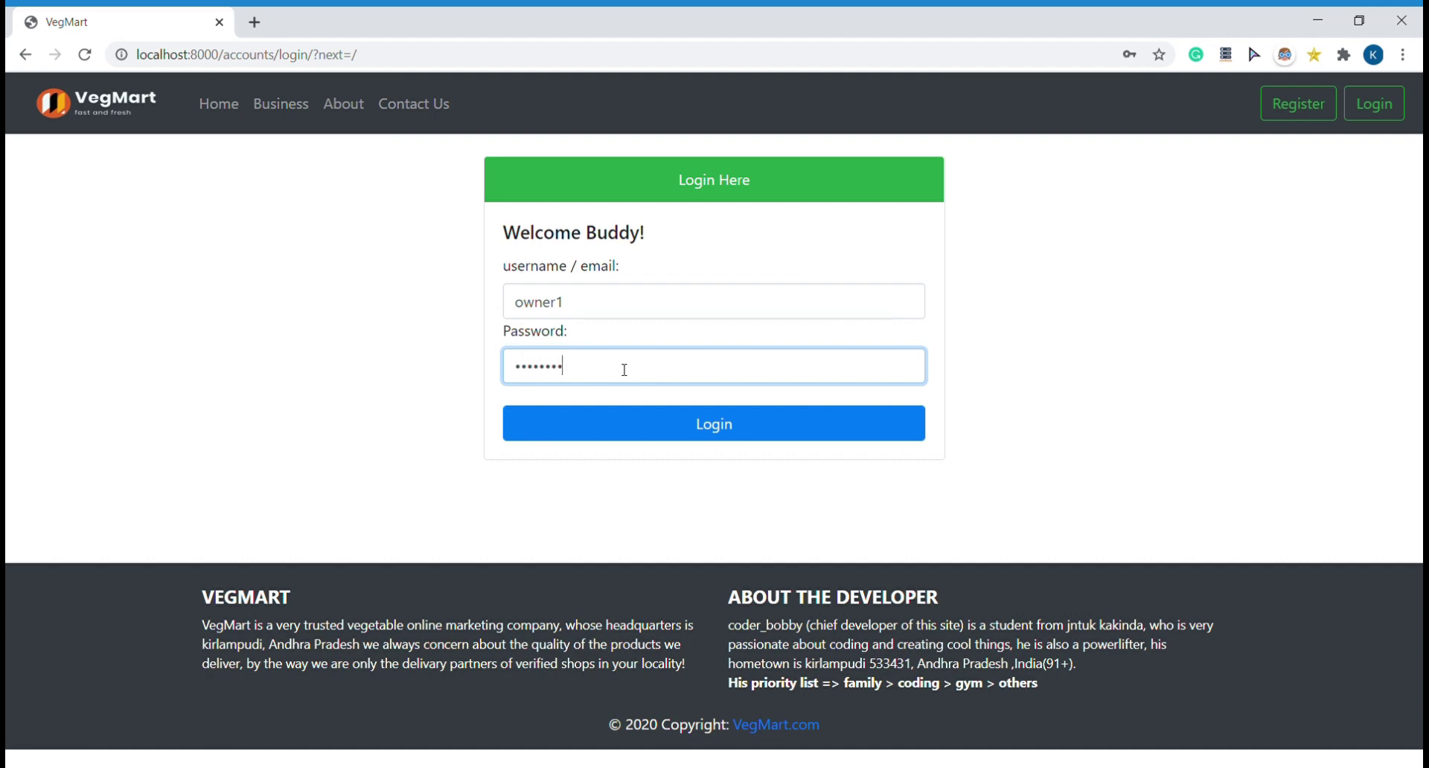
{"action": "key", "text": "Return"}
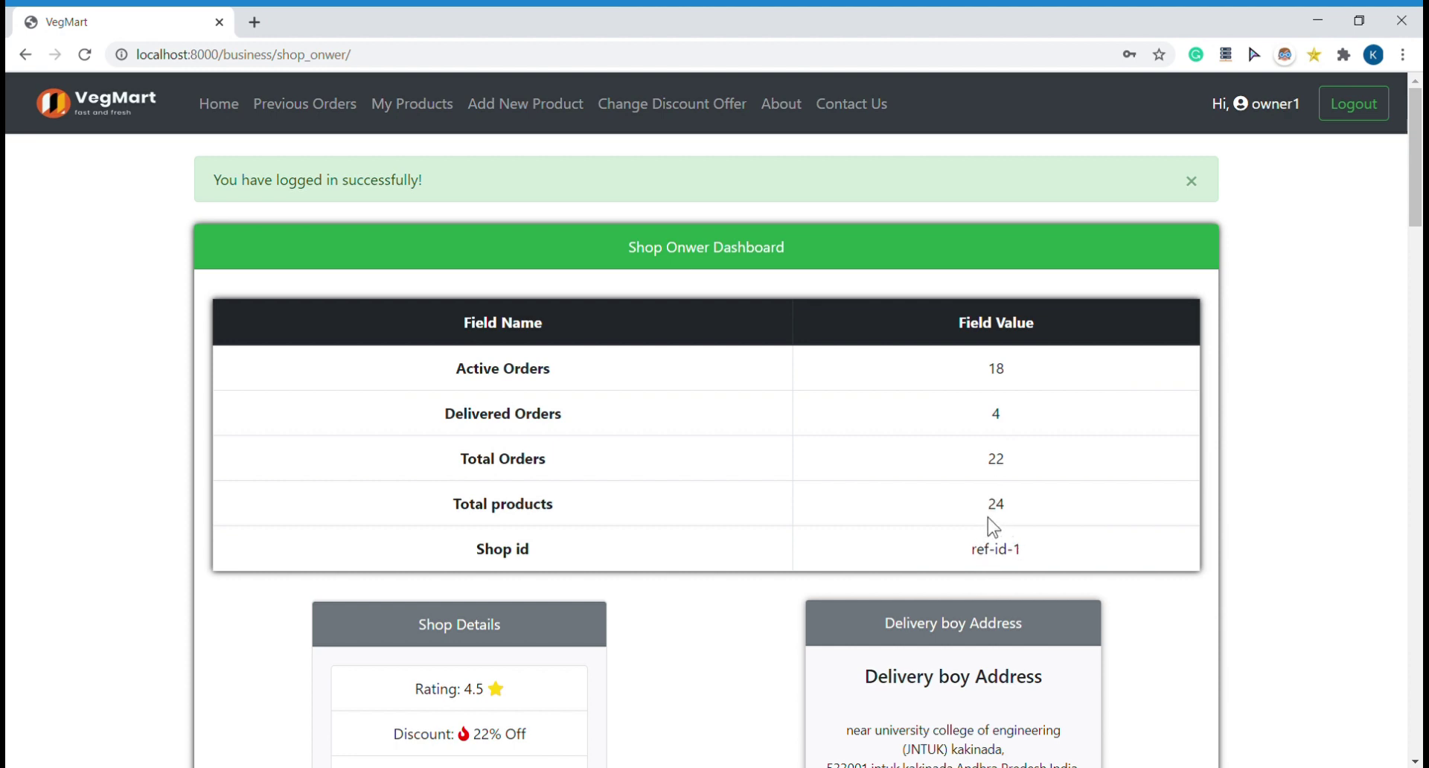
Step: Scroll the shop owner dashboard to check the 4.5 rating, 22% discount, limit 75, minimum 99 and active orders
{"action": "scroll", "coordinate": [706, 581], "scroll_direction": "down", "scroll_amount": 4}
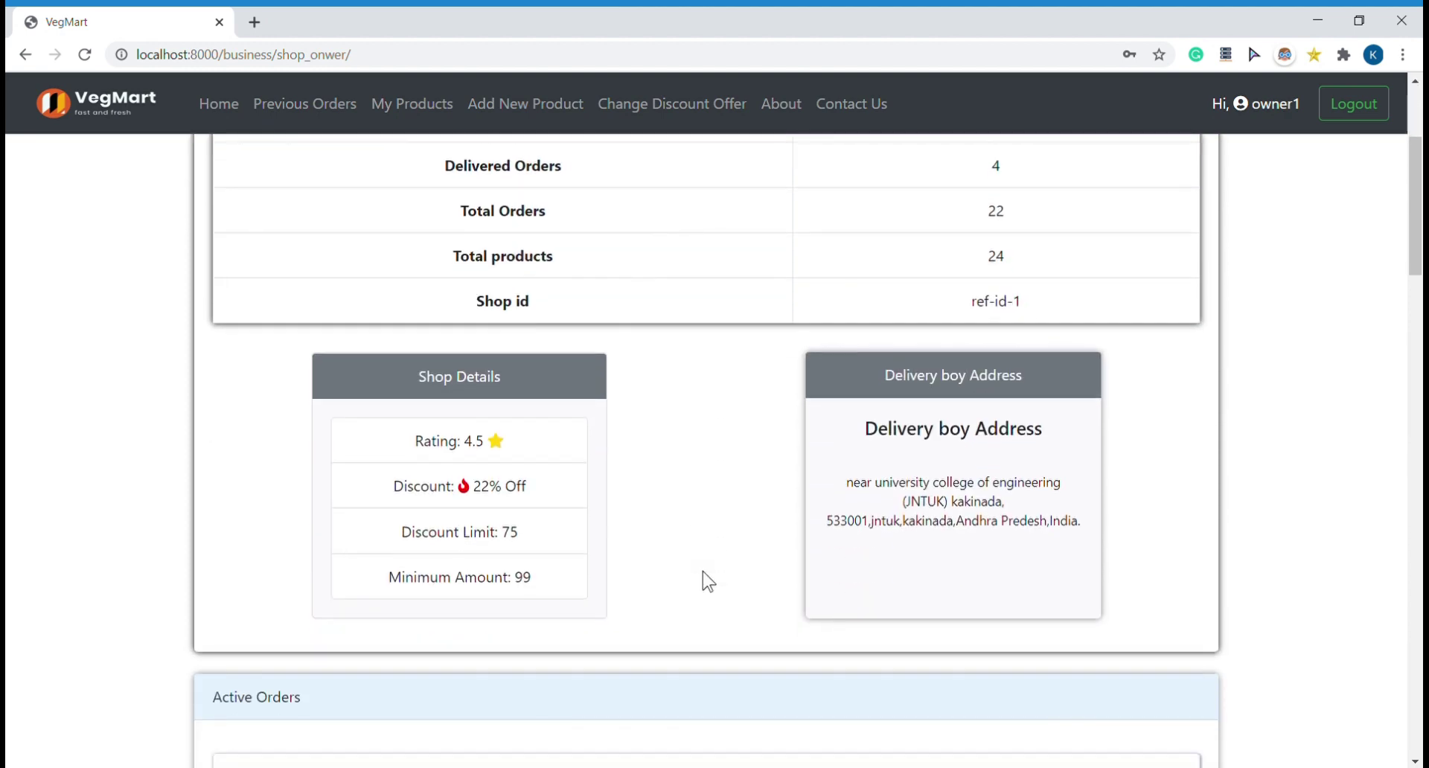
{"action": "scroll", "coordinate": [703, 571], "scroll_direction": "down", "scroll_amount": 2}
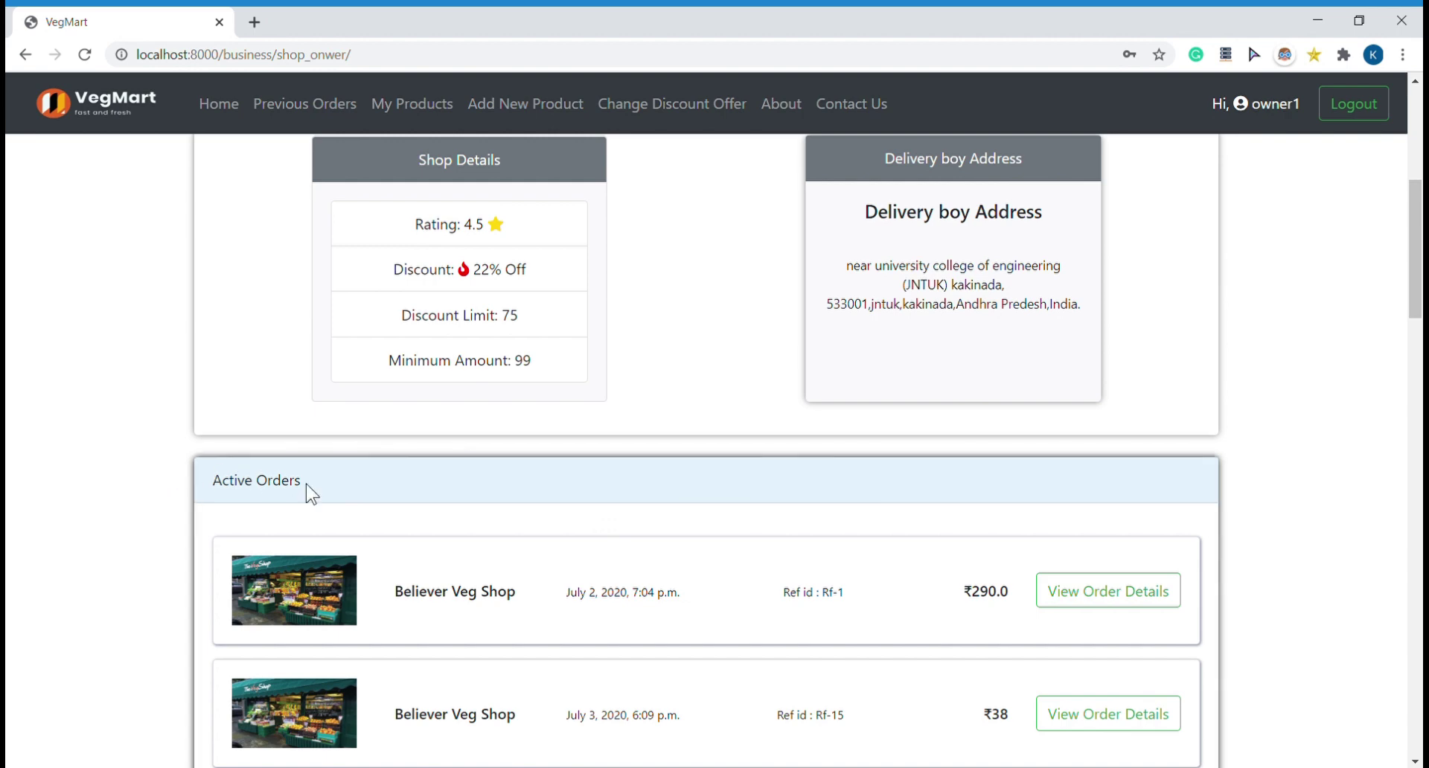
{"action": "scroll", "coordinate": [306, 486], "scroll_direction": "down", "scroll_amount": 2}
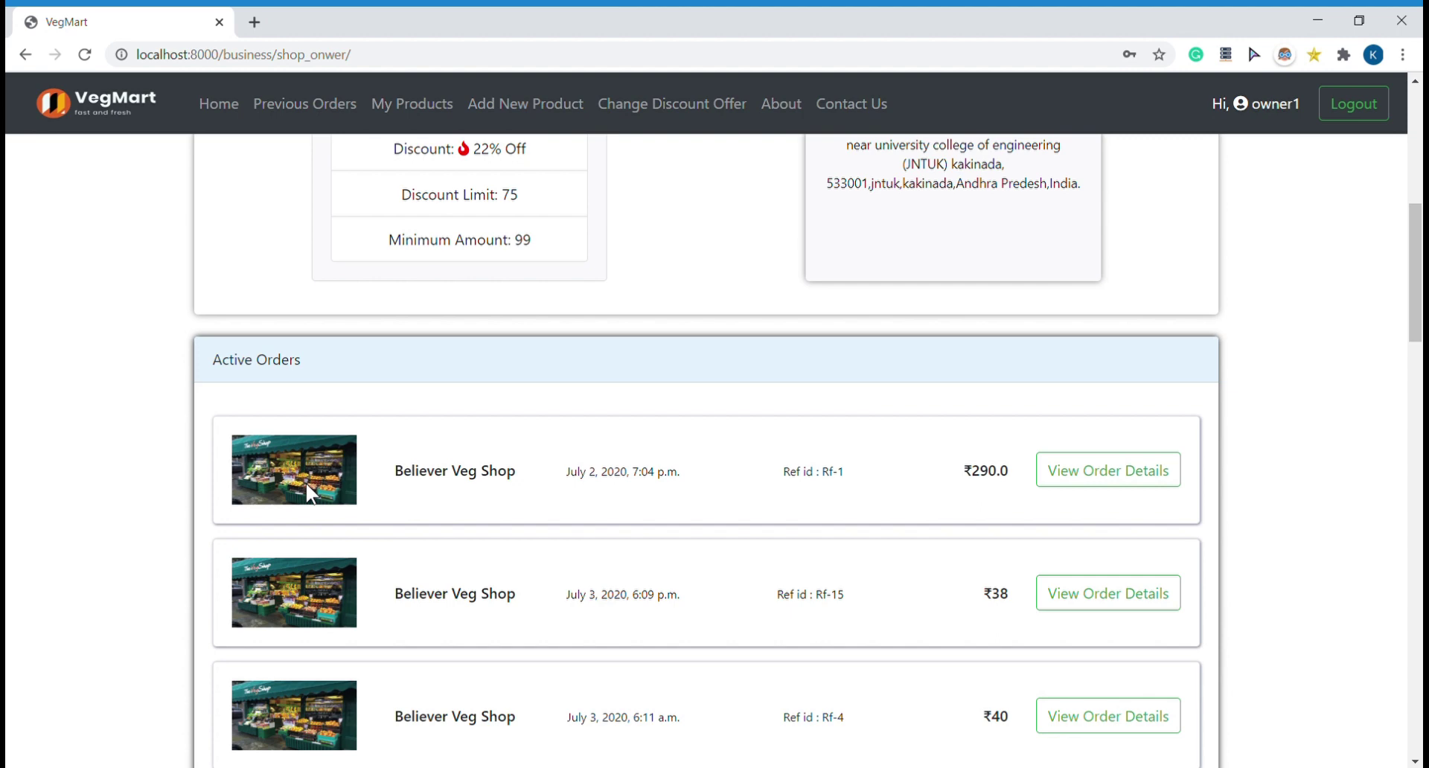
{"action": "scroll", "coordinate": [305, 480], "scroll_direction": "up", "scroll_amount": 8}
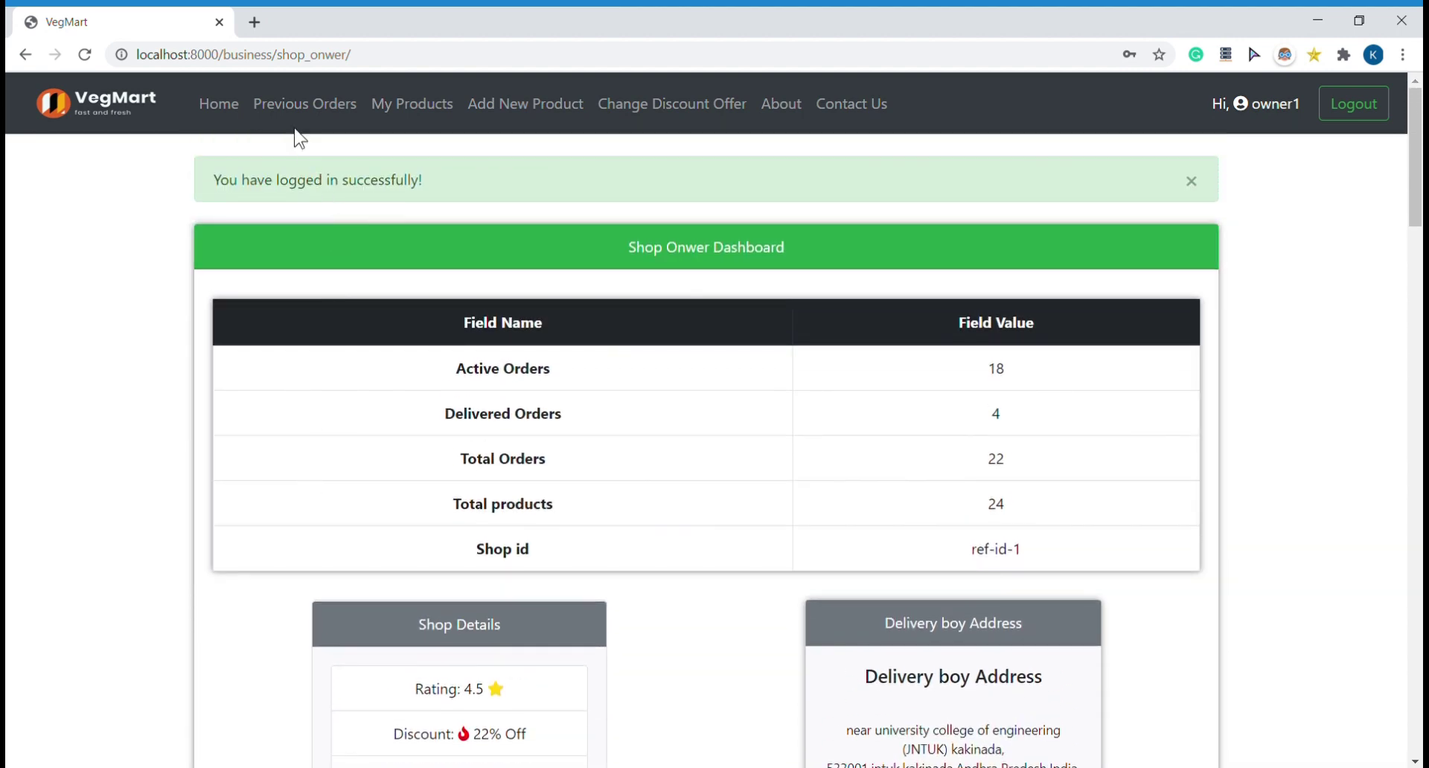
Step: Look over the shop's previous orders, then the My Products list
{"action": "left_click", "coordinate": [297, 115]}
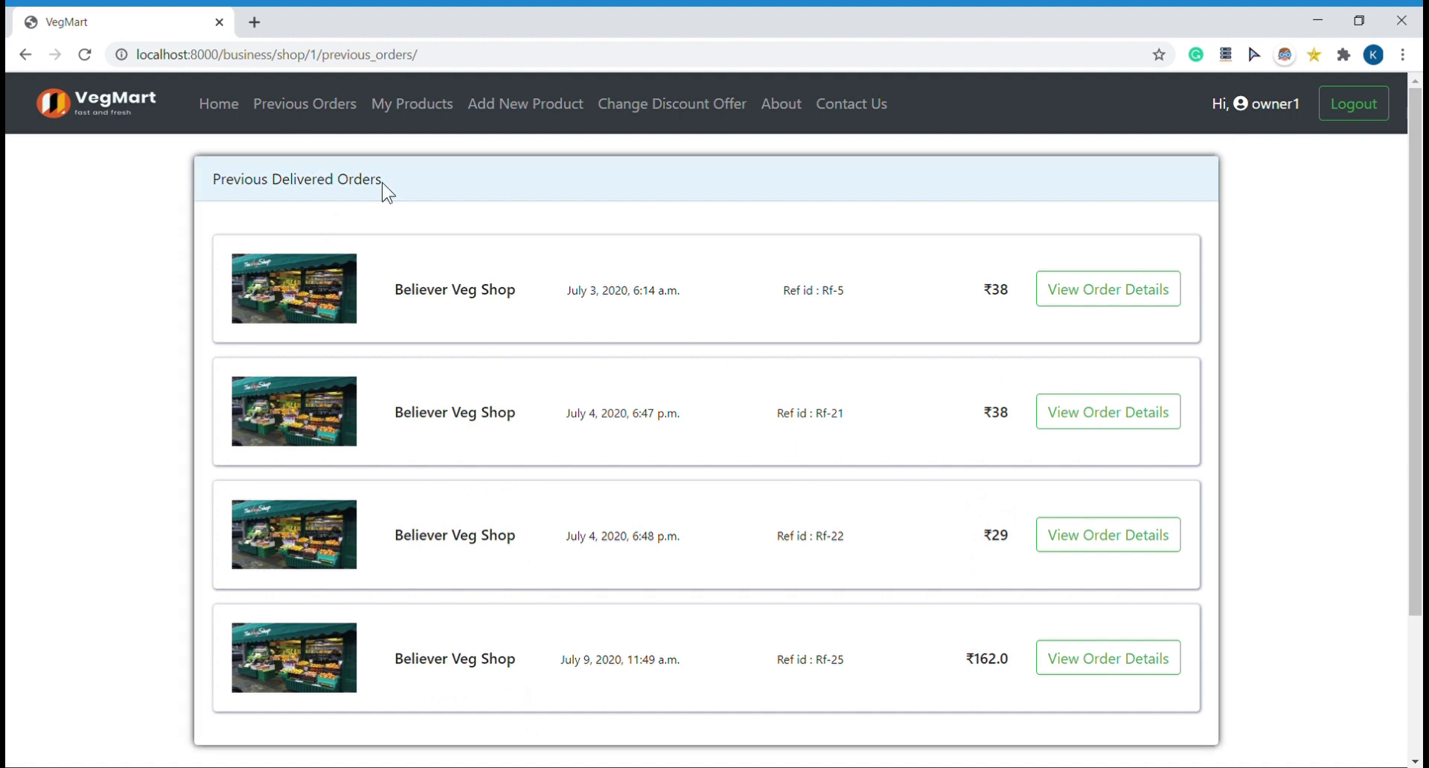
{"action": "left_click", "coordinate": [424, 118]}
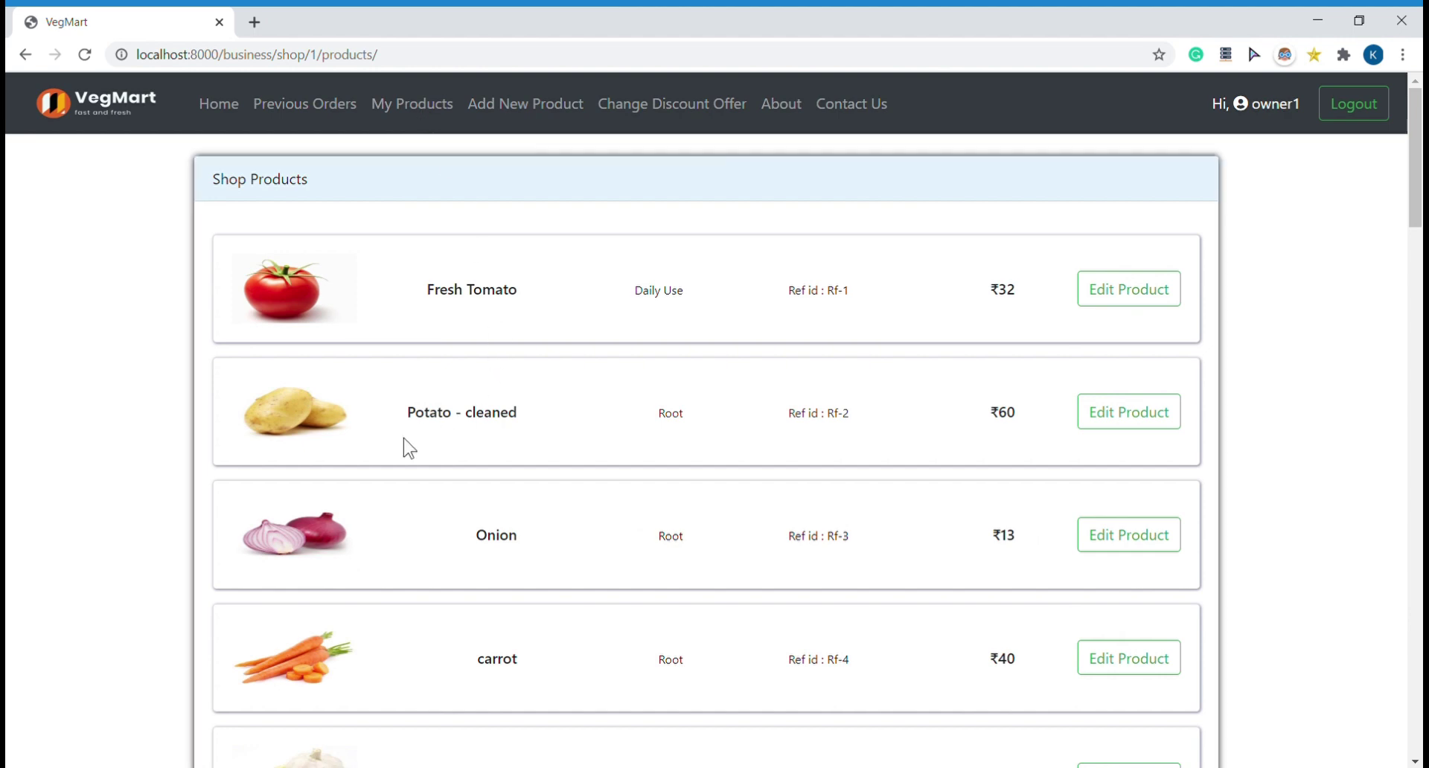
{"action": "scroll", "coordinate": [406, 449], "scroll_direction": "down", "scroll_amount": 3}
{"action": "scroll", "coordinate": [405, 443], "scroll_direction": "down", "scroll_amount": 1}
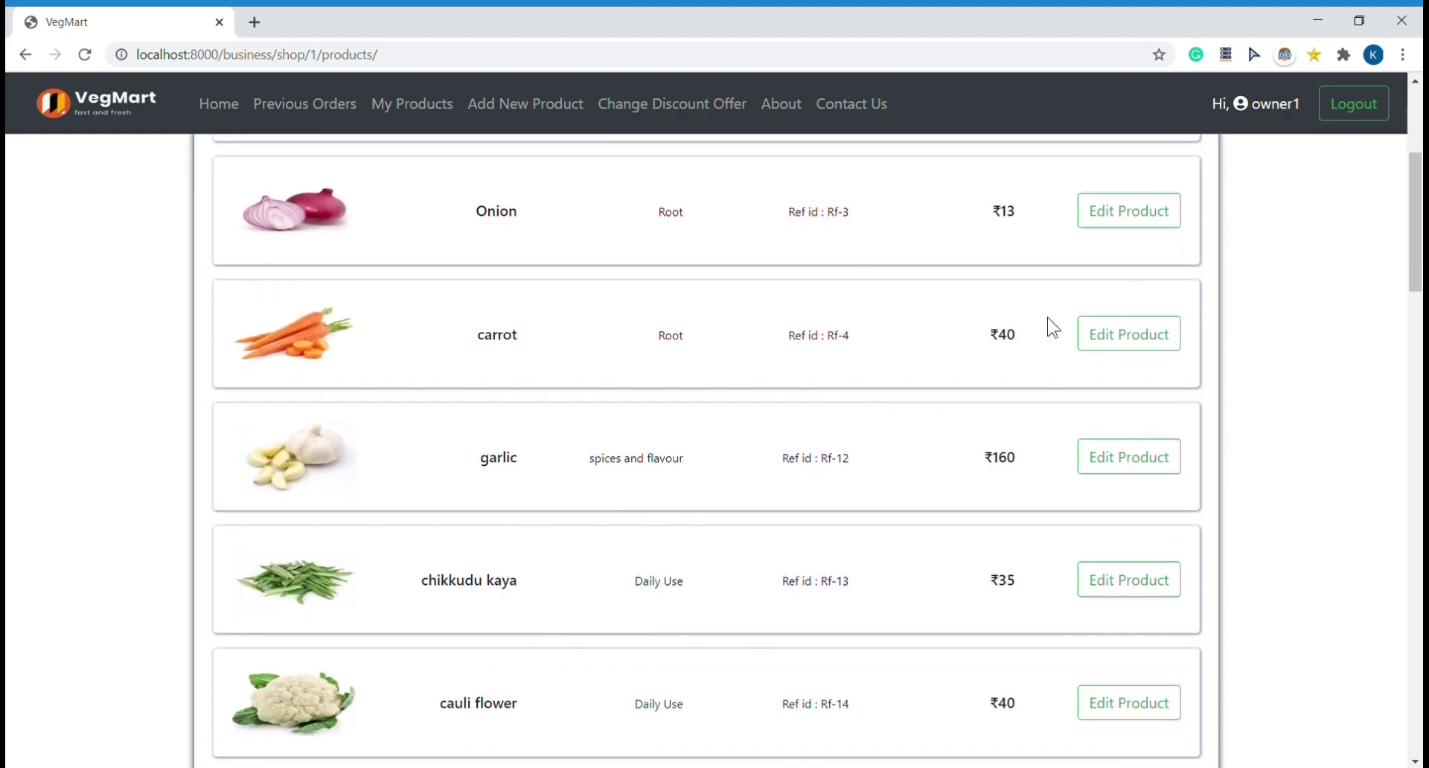
Step: Update the carrot's price from ₹40 to ₹45, then bring up the New Product form
{"action": "left_click", "coordinate": [1127, 336]}
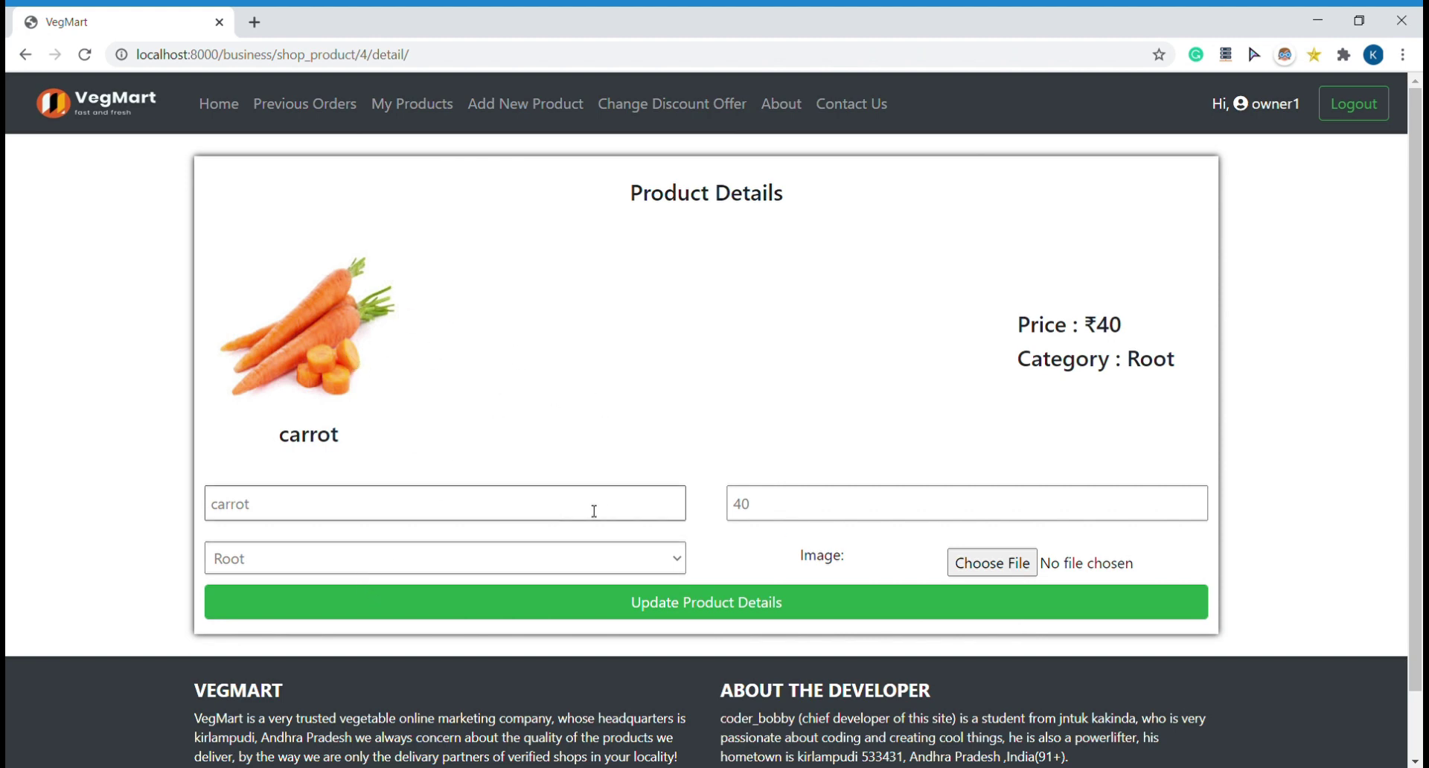
{"action": "left_click", "coordinate": [918, 522]}
{"action": "key", "text": "BackSpace"}
{"action": "type", "text": "5"}
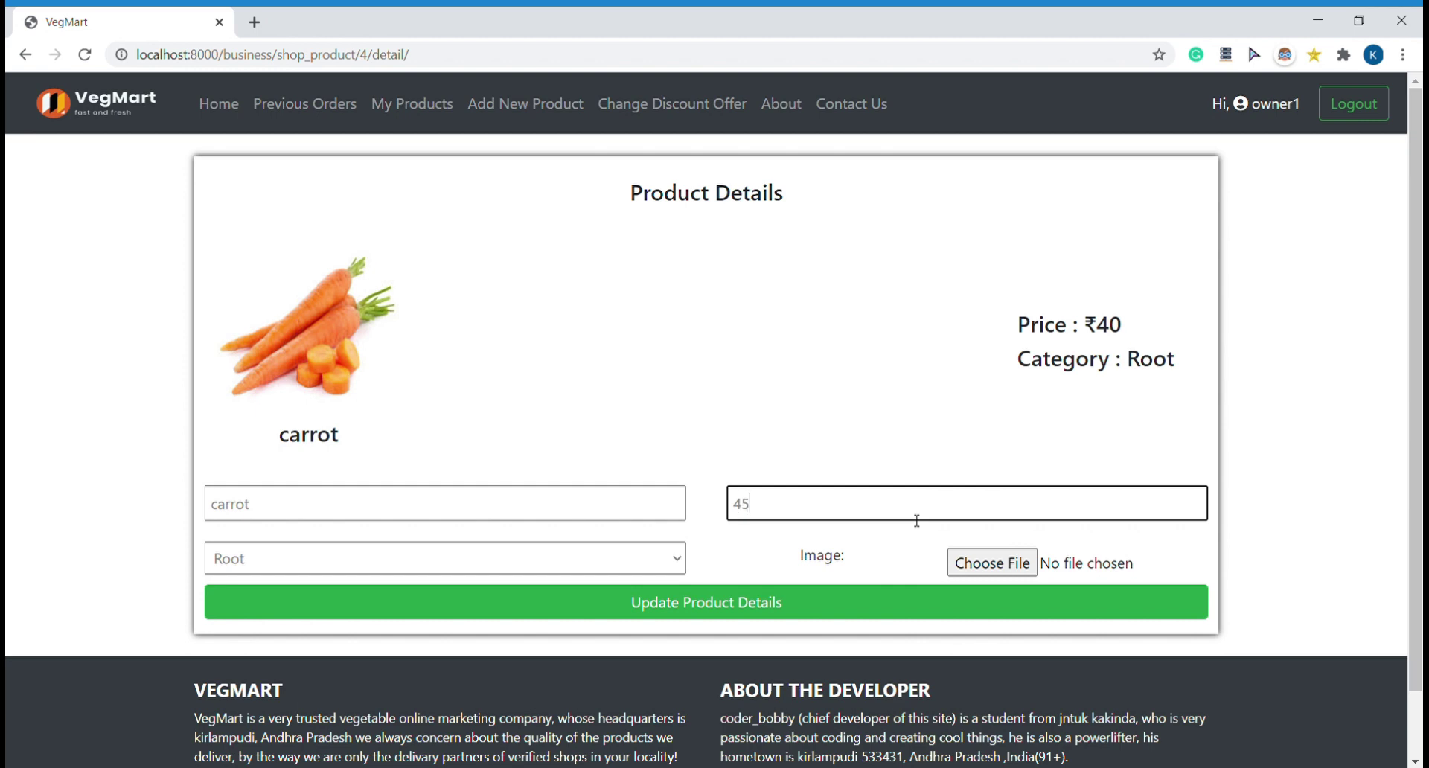
{"action": "left_click", "coordinate": [821, 610]}
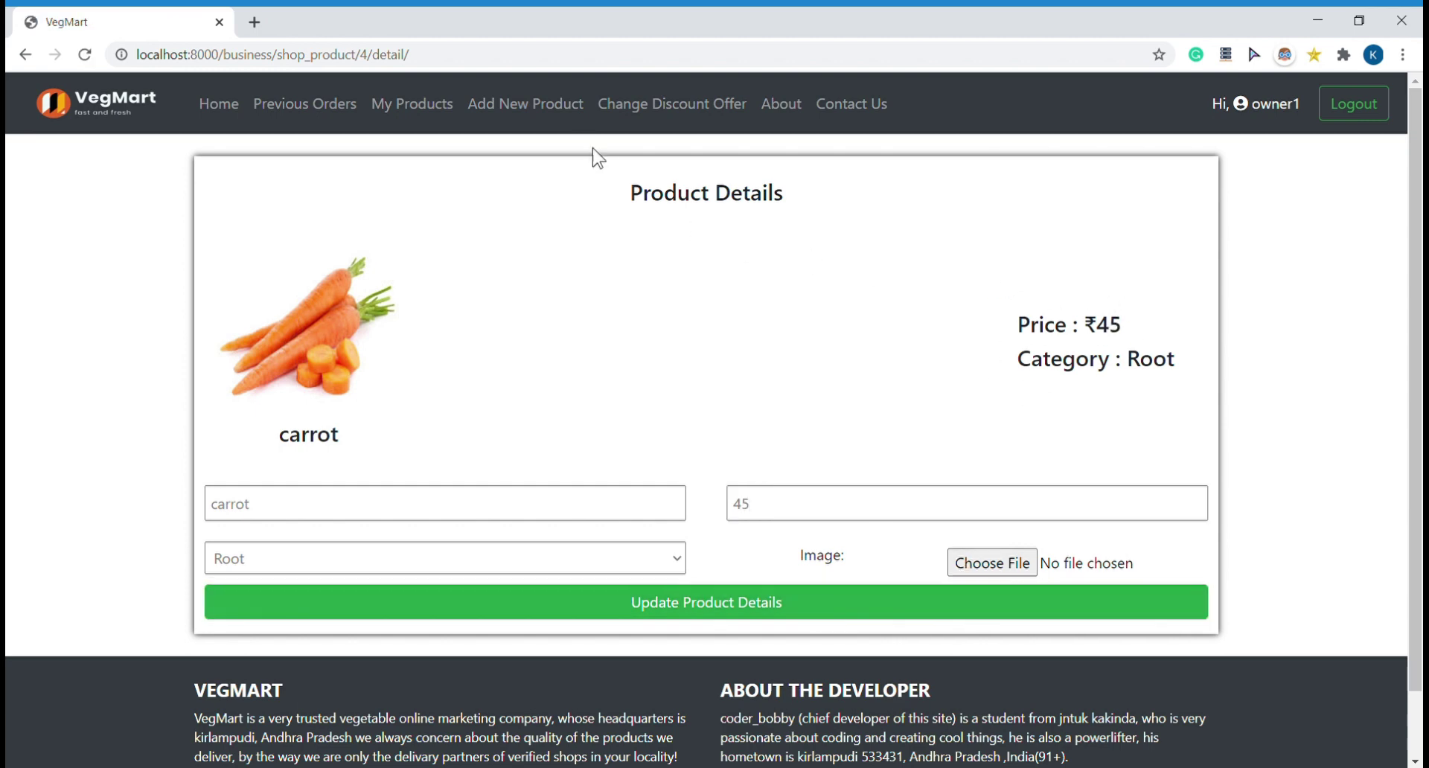
{"action": "left_click", "coordinate": [524, 113]}
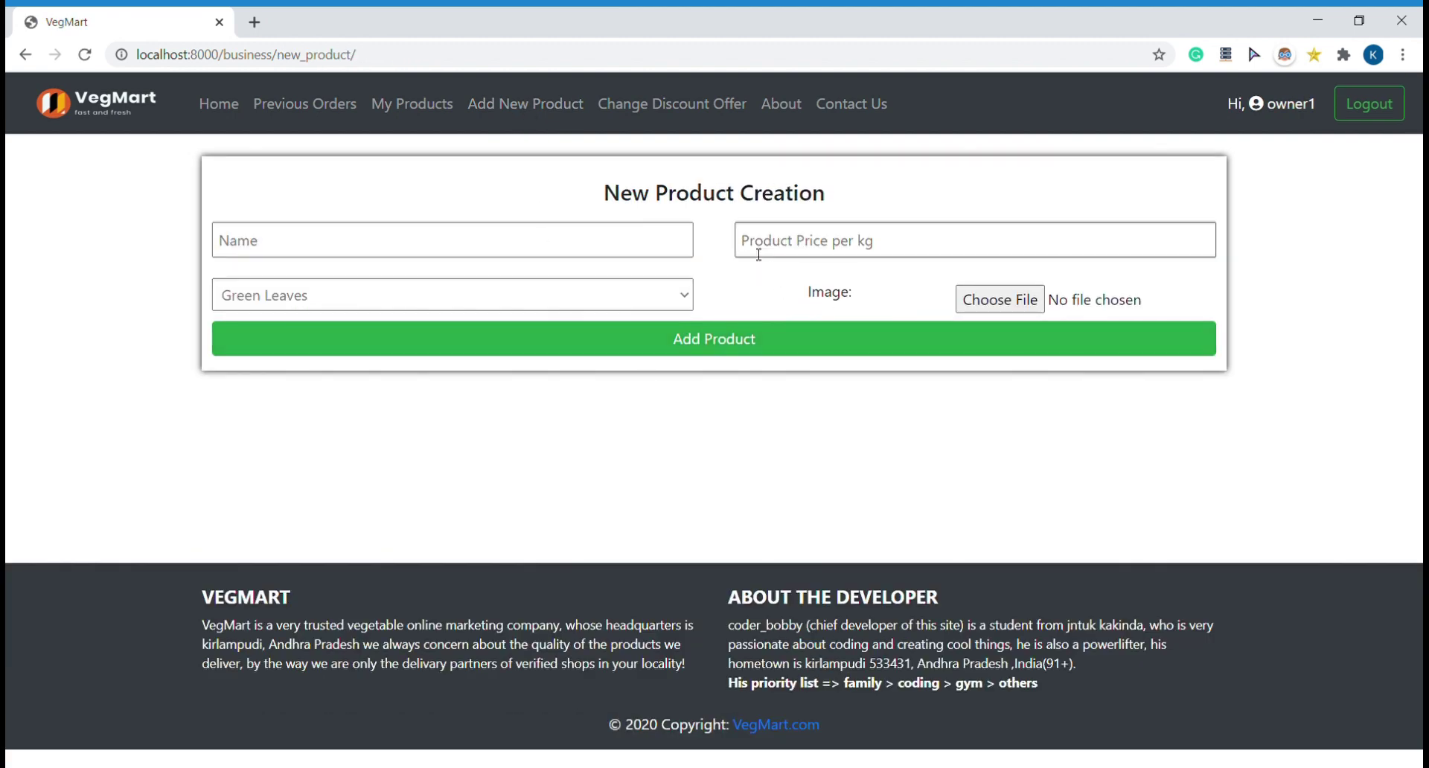
Step: Change the shop discount from 22 to 20 and save it with Update Shop Discount
{"action": "left_click", "coordinate": [689, 102]}
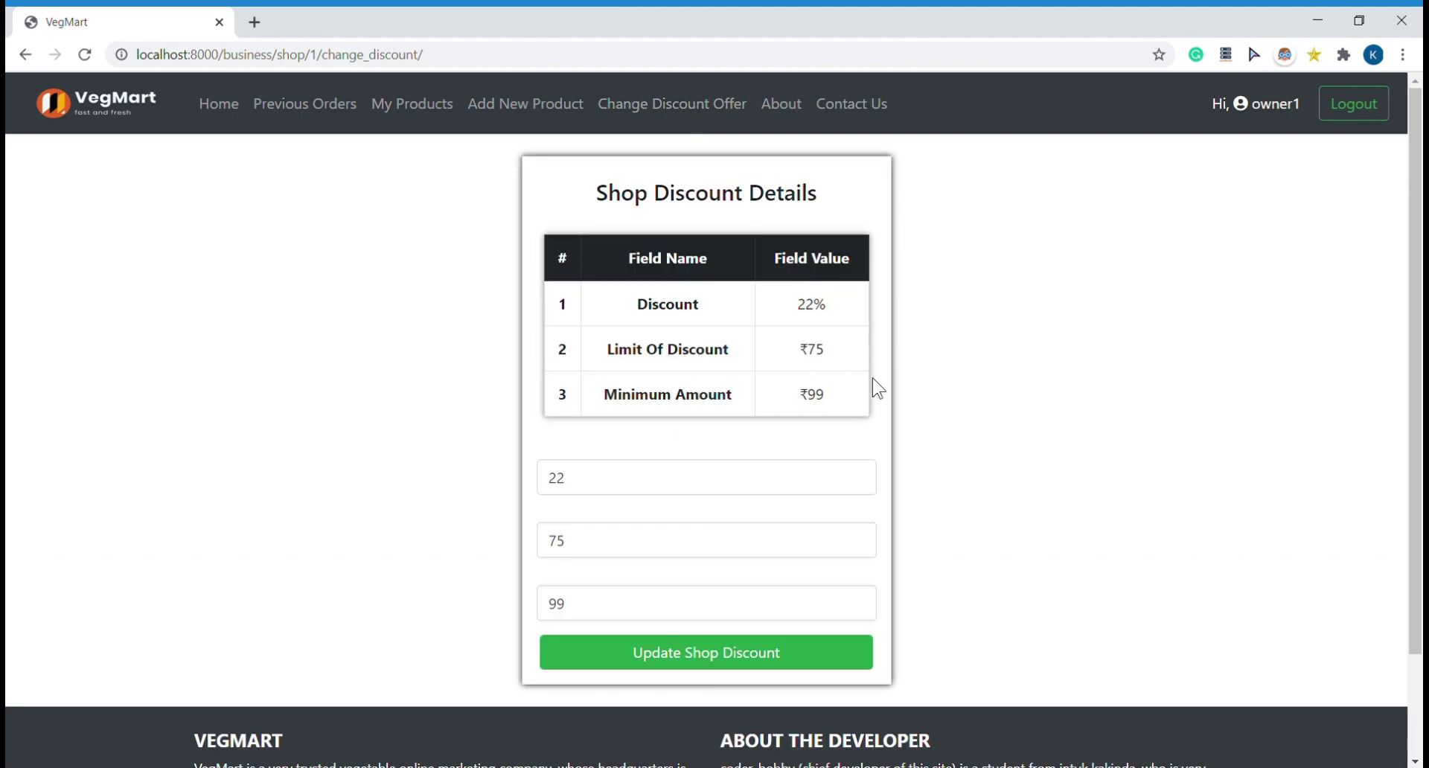
{"action": "left_click", "coordinate": [627, 477]}
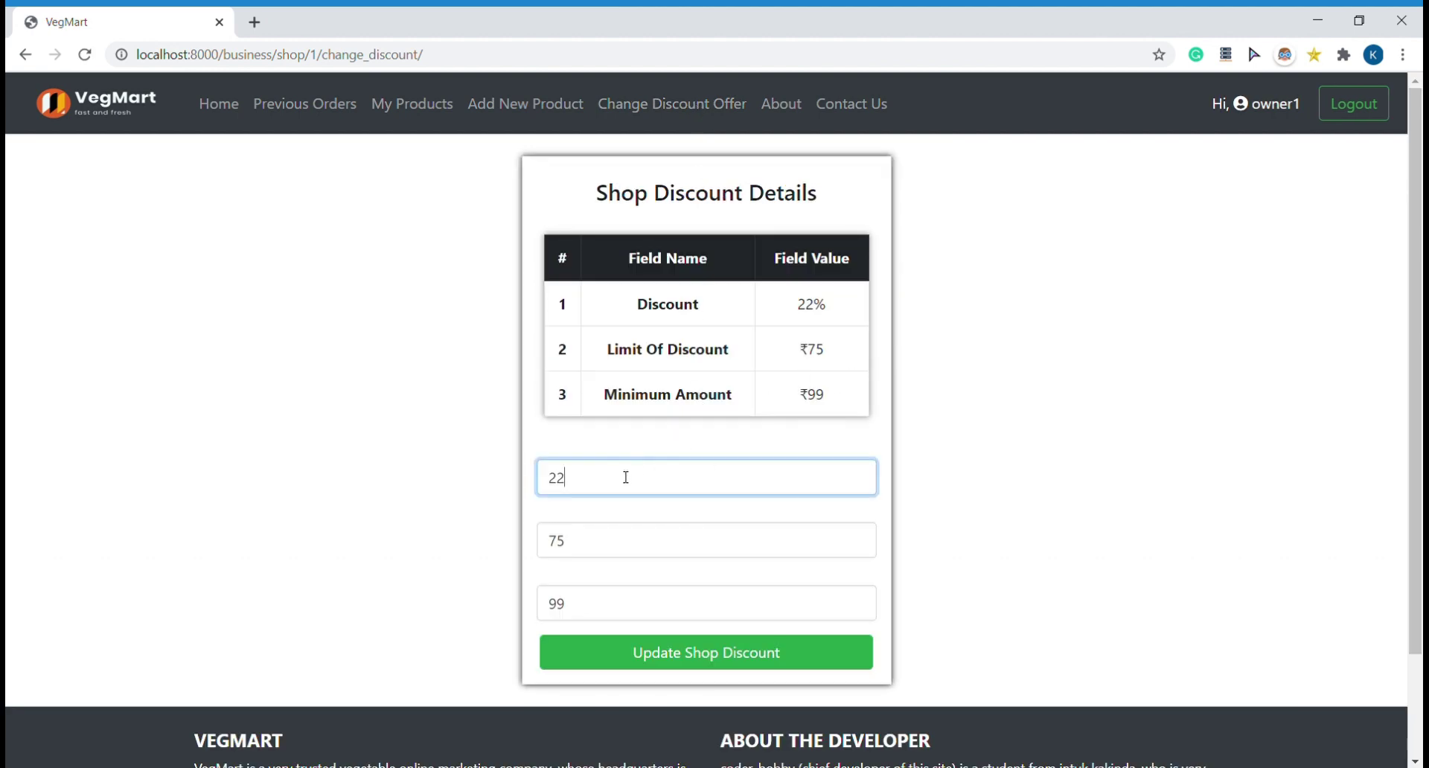
{"action": "key", "text": "BackSpace"}
{"action": "type", "text": "0"}
{"action": "left_click", "coordinate": [656, 652]}
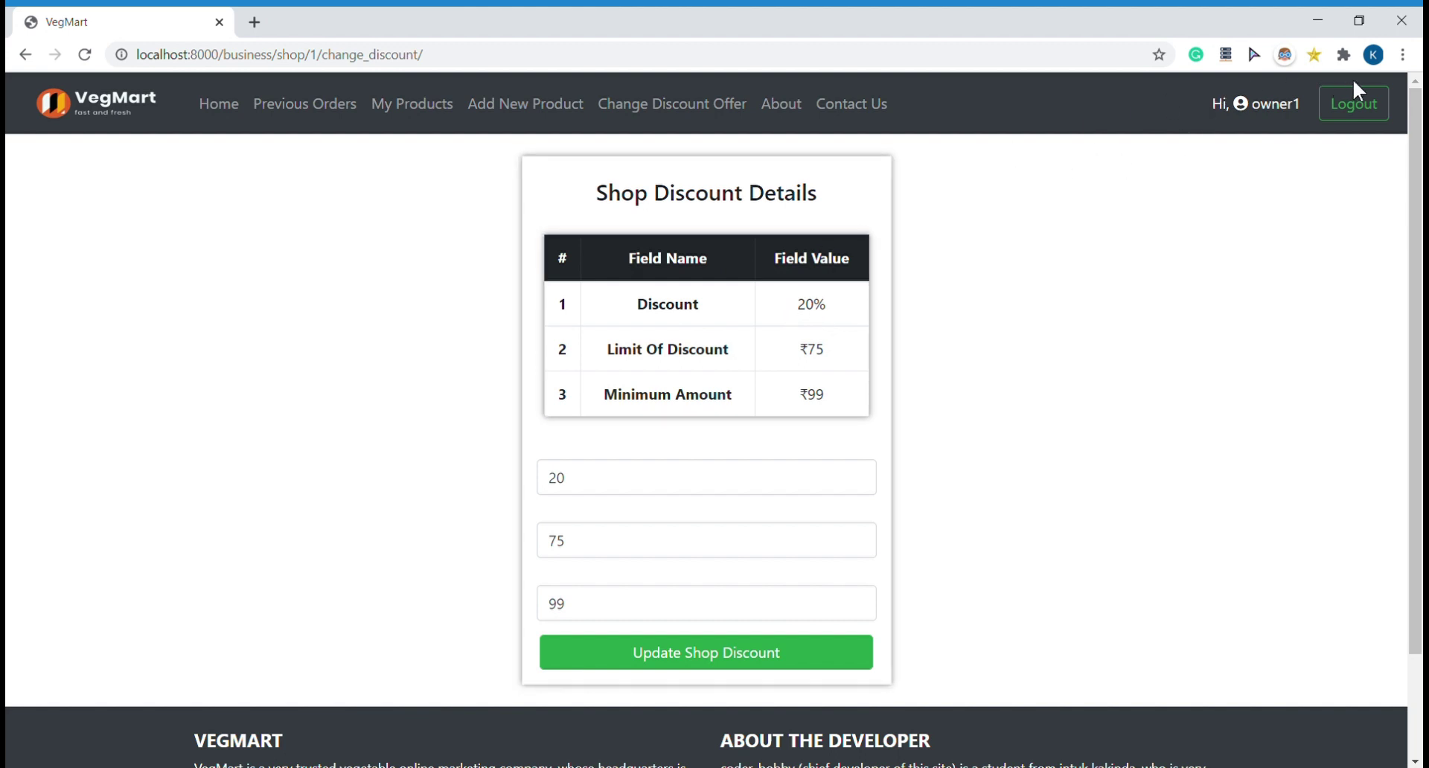
Step: Log out of the shop owner account and go to the login page
{"action": "left_click", "coordinate": [1373, 104]}
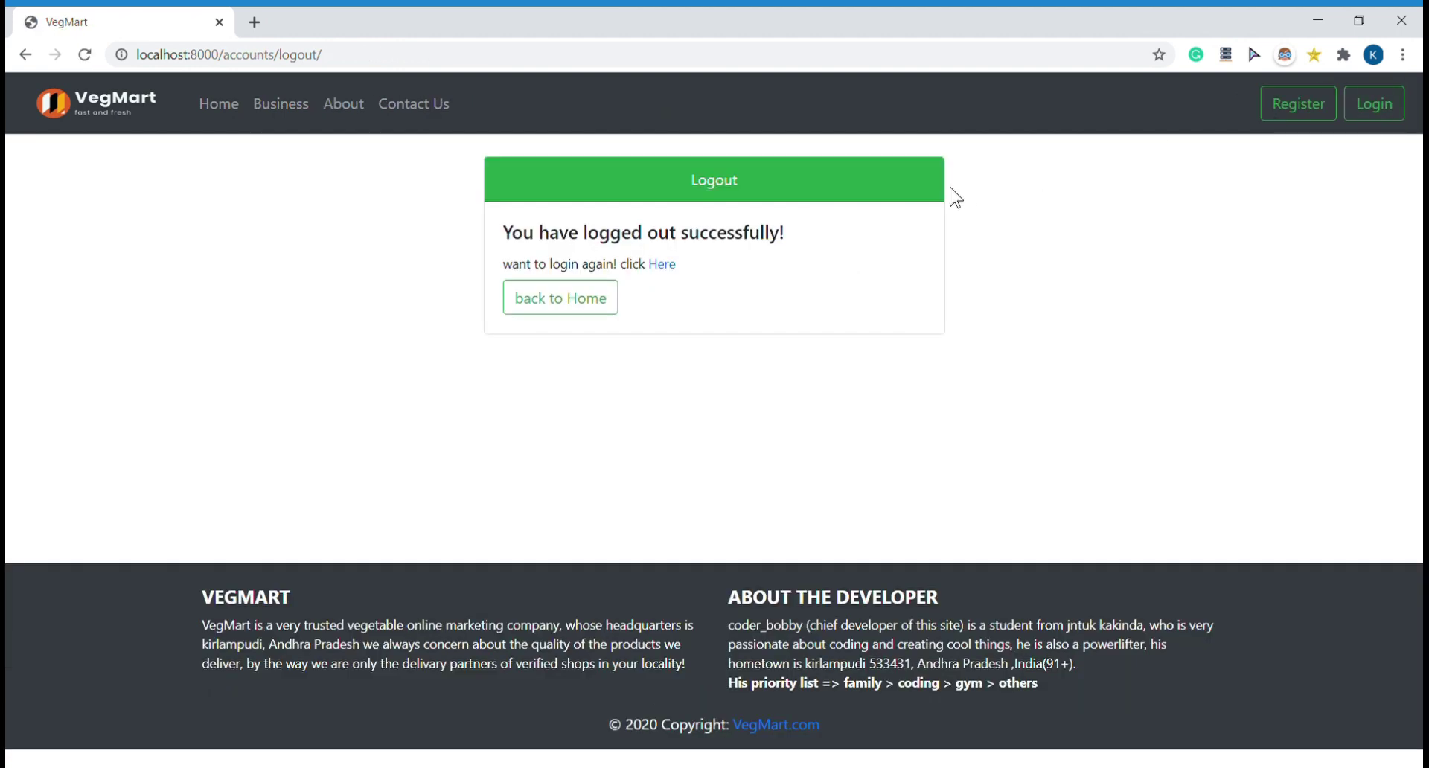
{"action": "left_click", "coordinate": [582, 299]}
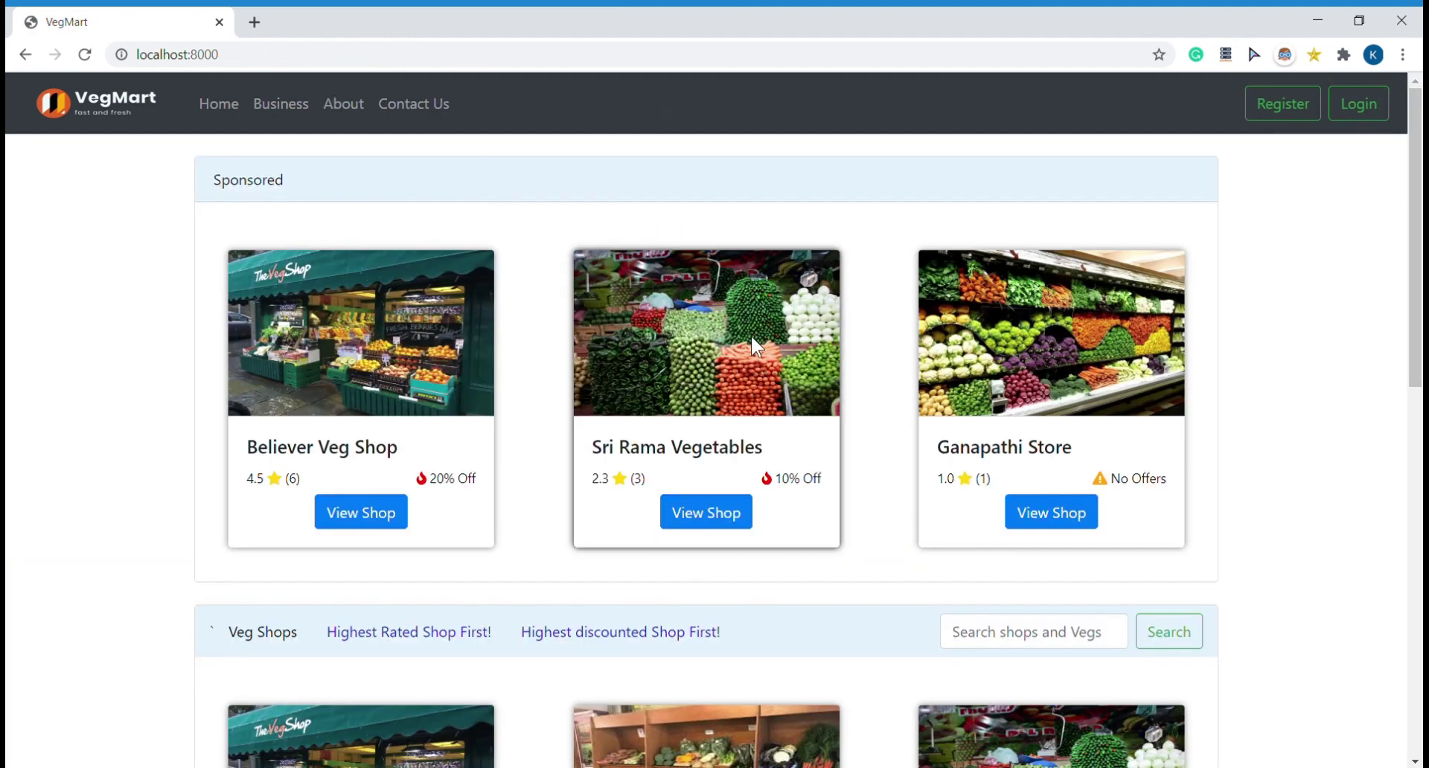
{"action": "left_click", "coordinate": [1360, 103]}
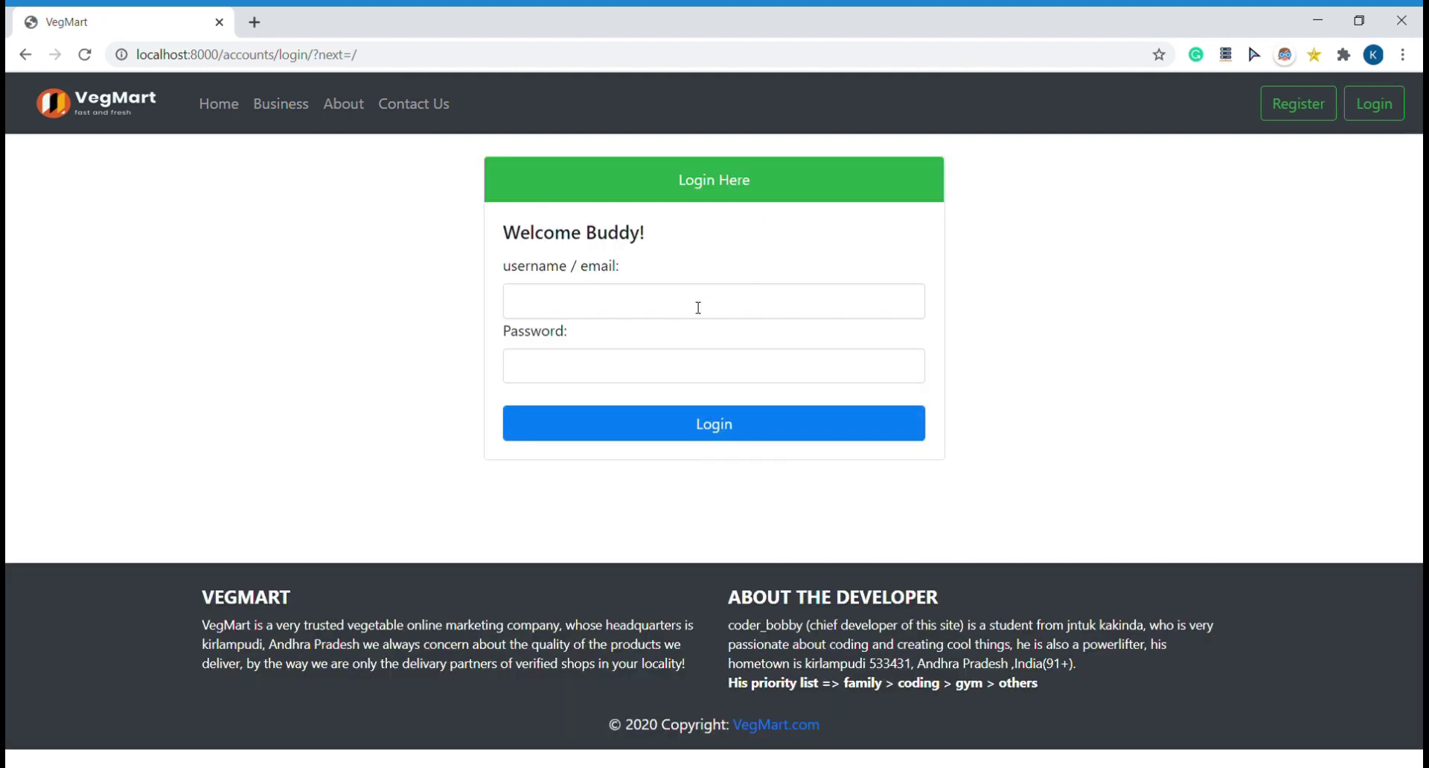
Step: Sign in with the delivery boy's username and password
{"action": "left_click", "coordinate": [669, 318]}
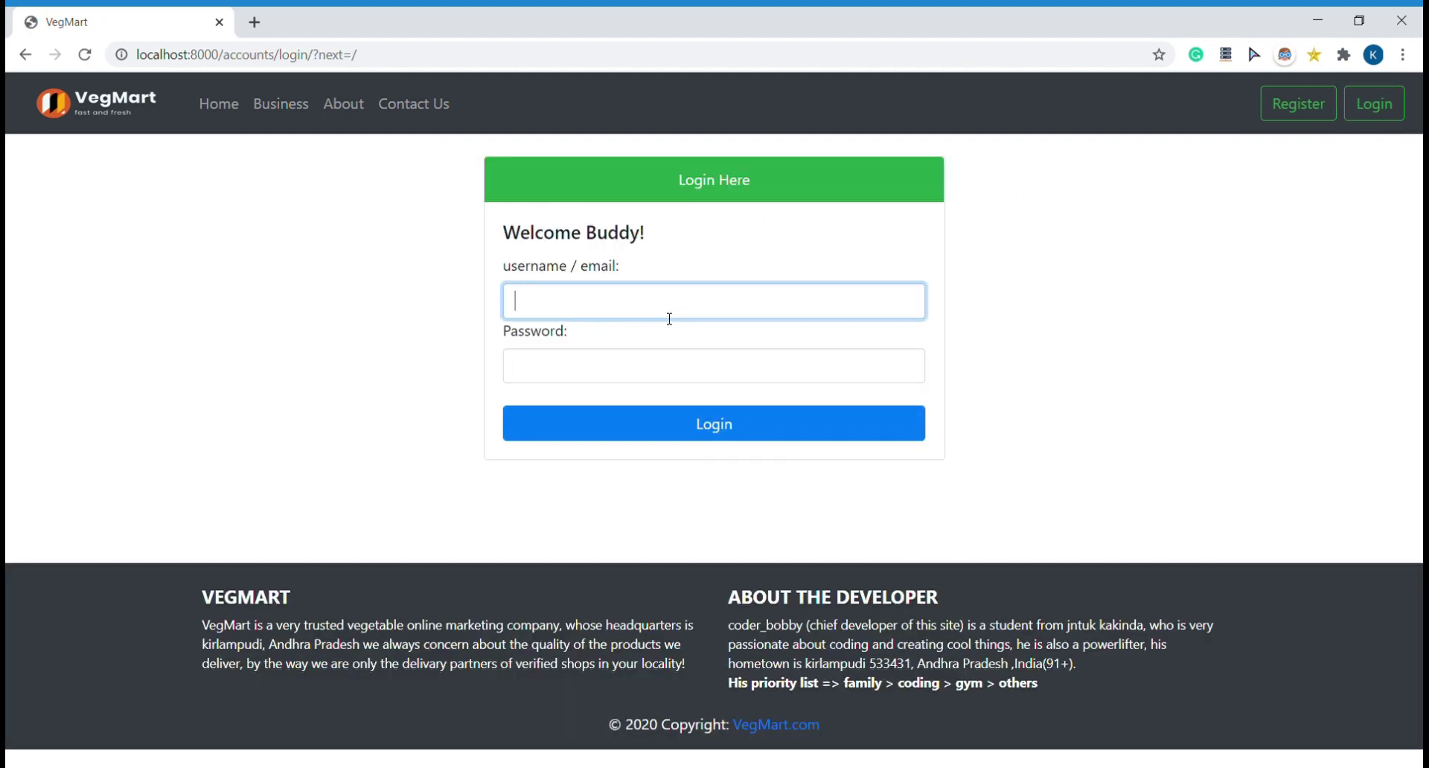
{"action": "type", "text": "stolman"}
{"action": "left_click", "coordinate": [669, 365]}
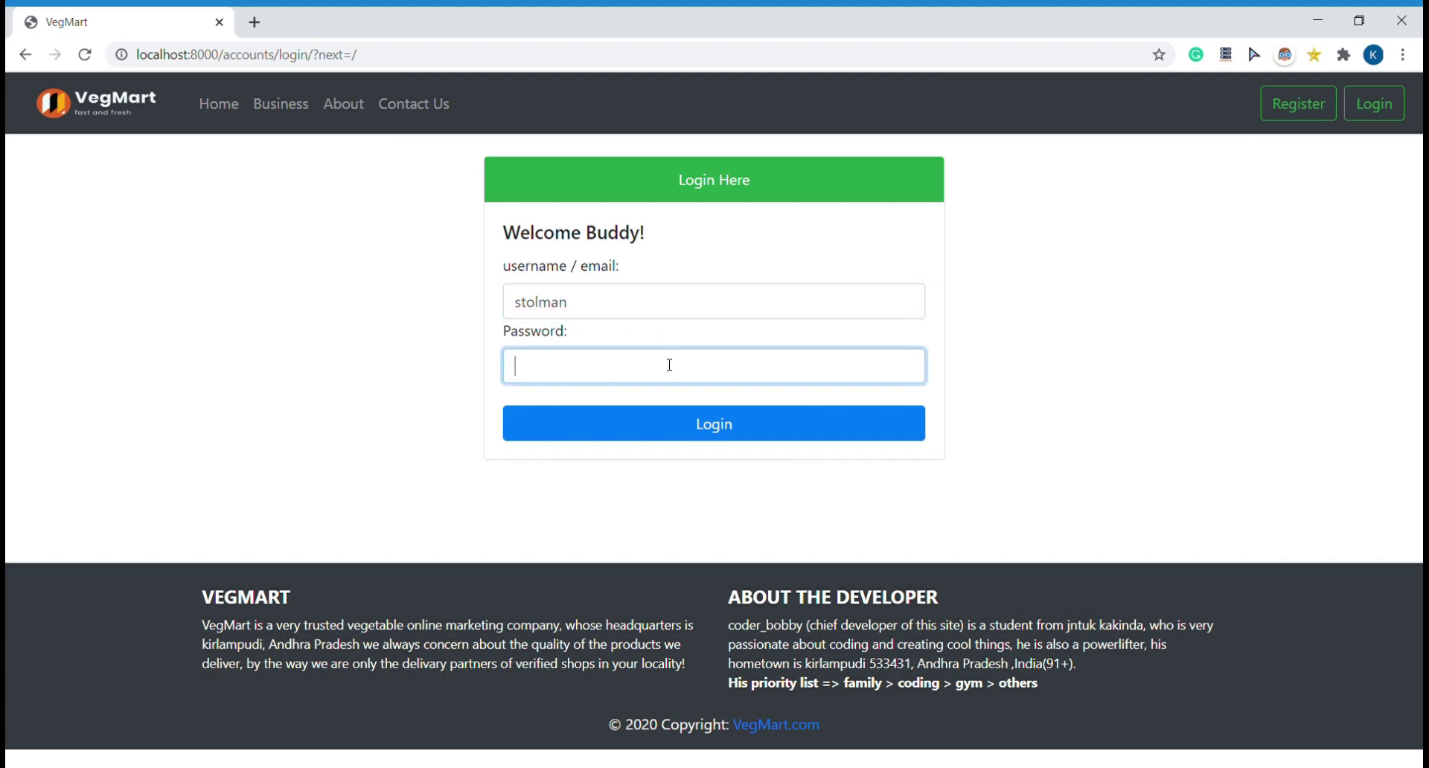
{"action": "type", "text": "********"}
{"action": "key", "text": "Return"}
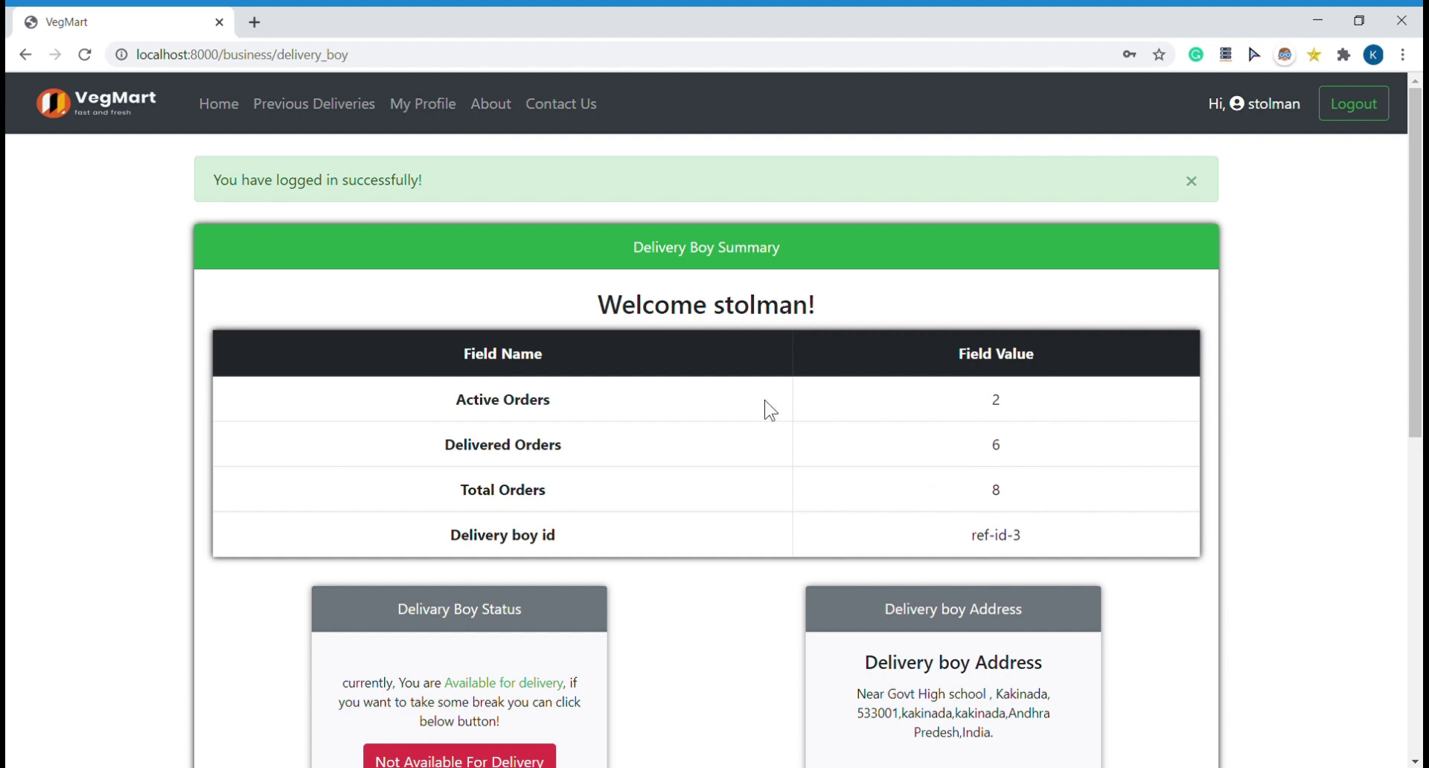
{"action": "scroll", "coordinate": [628, 596], "scroll_direction": "down", "scroll_amount": 2}
{"action": "scroll", "coordinate": [628, 595], "scroll_direction": "down", "scroll_amount": 1}
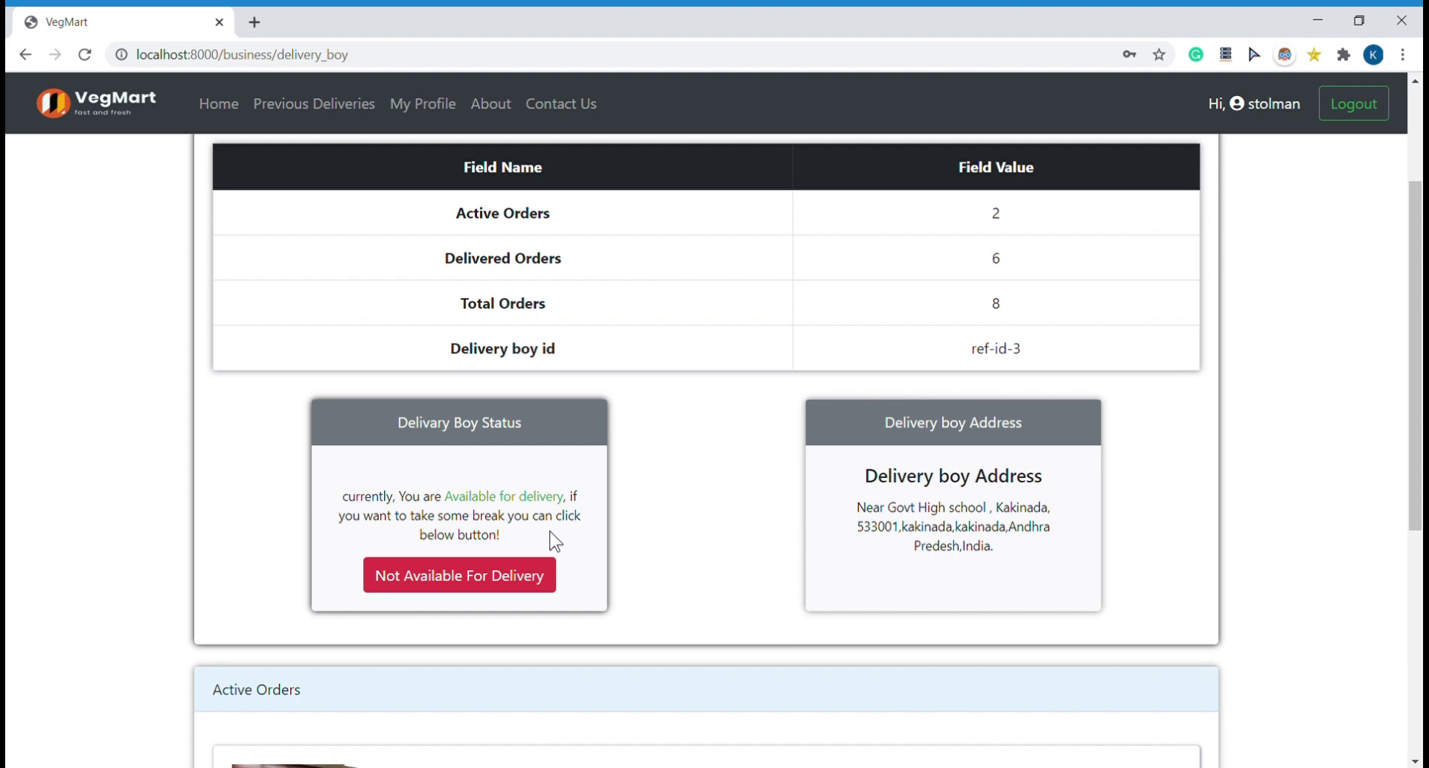
{"action": "left_click", "coordinate": [507, 594]}
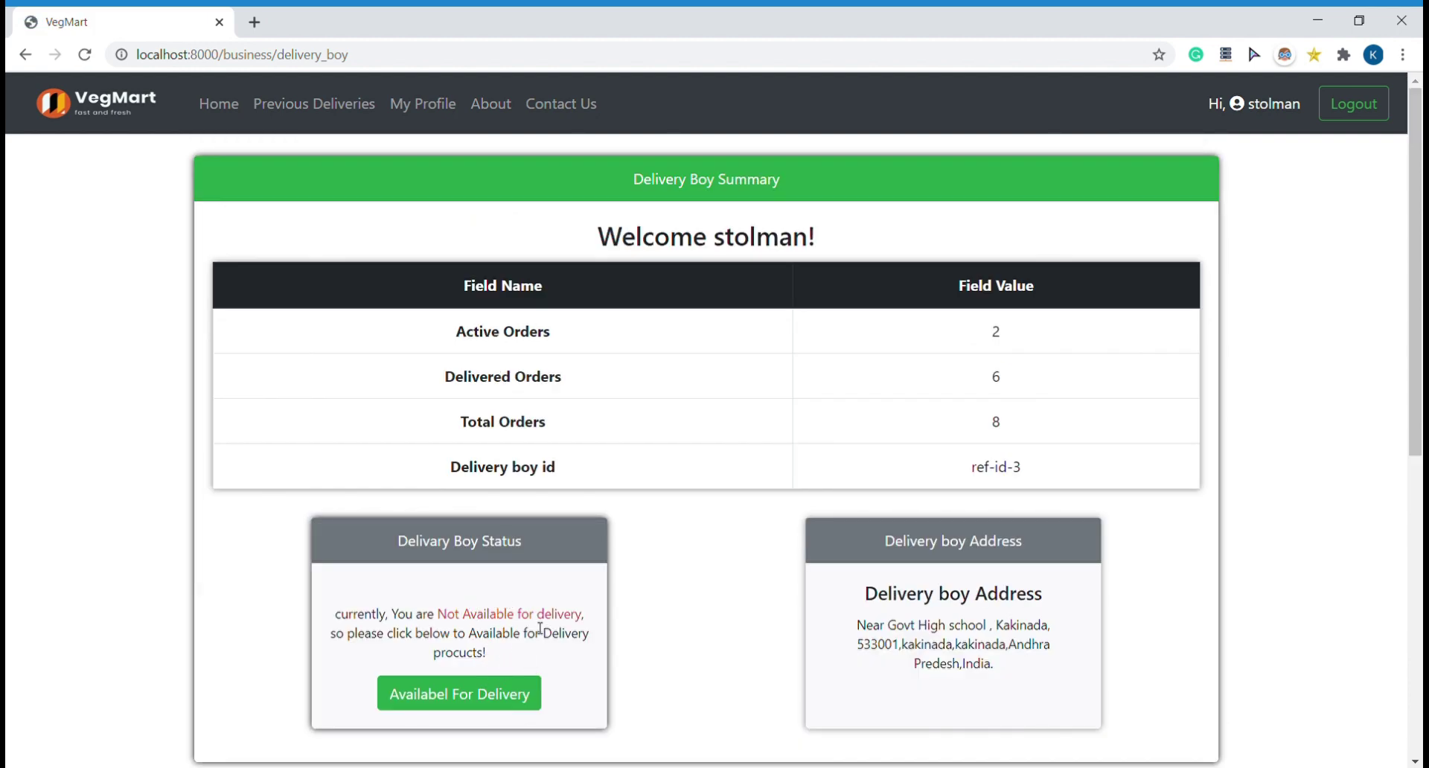
{"action": "left_click", "coordinate": [512, 703]}
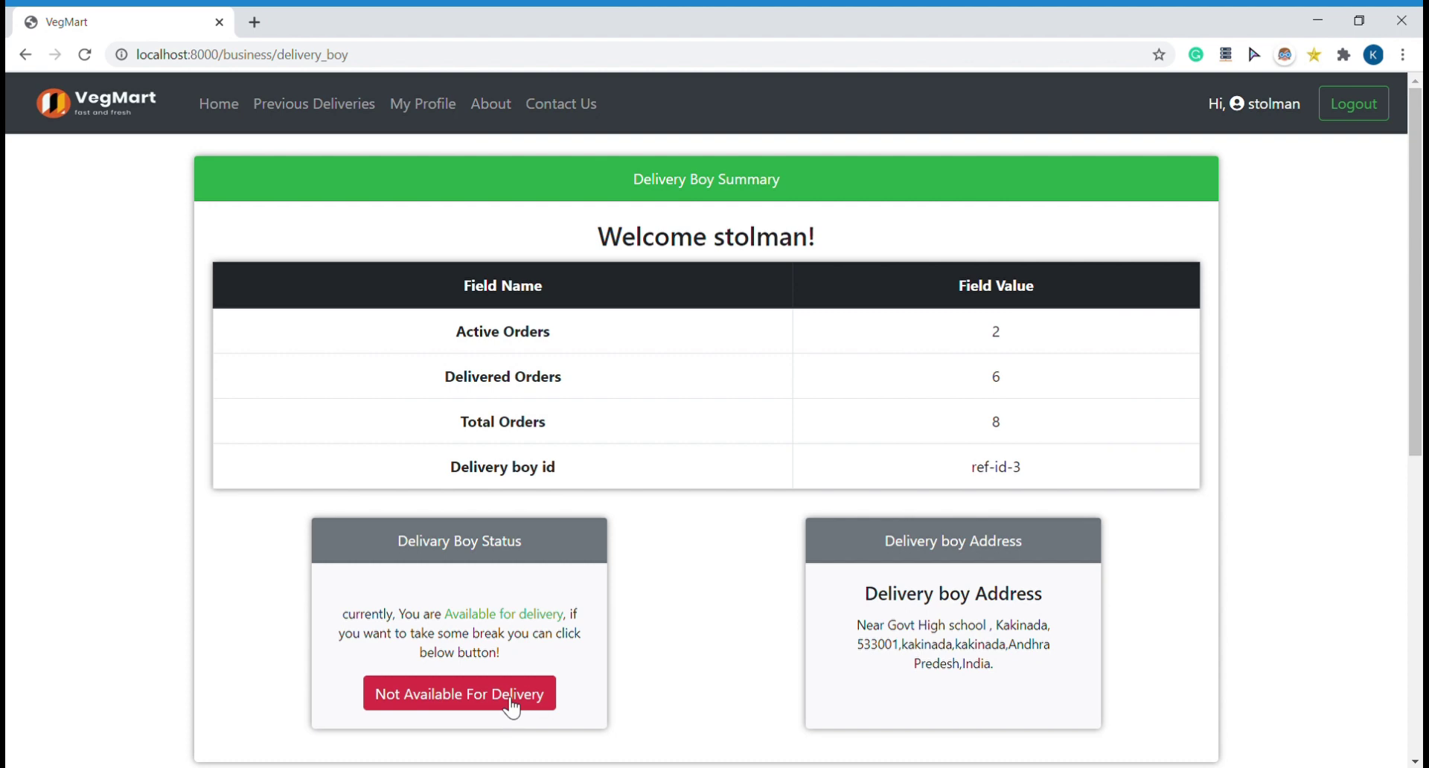
{"action": "scroll", "coordinate": [661, 647], "scroll_direction": "down", "scroll_amount": 1}
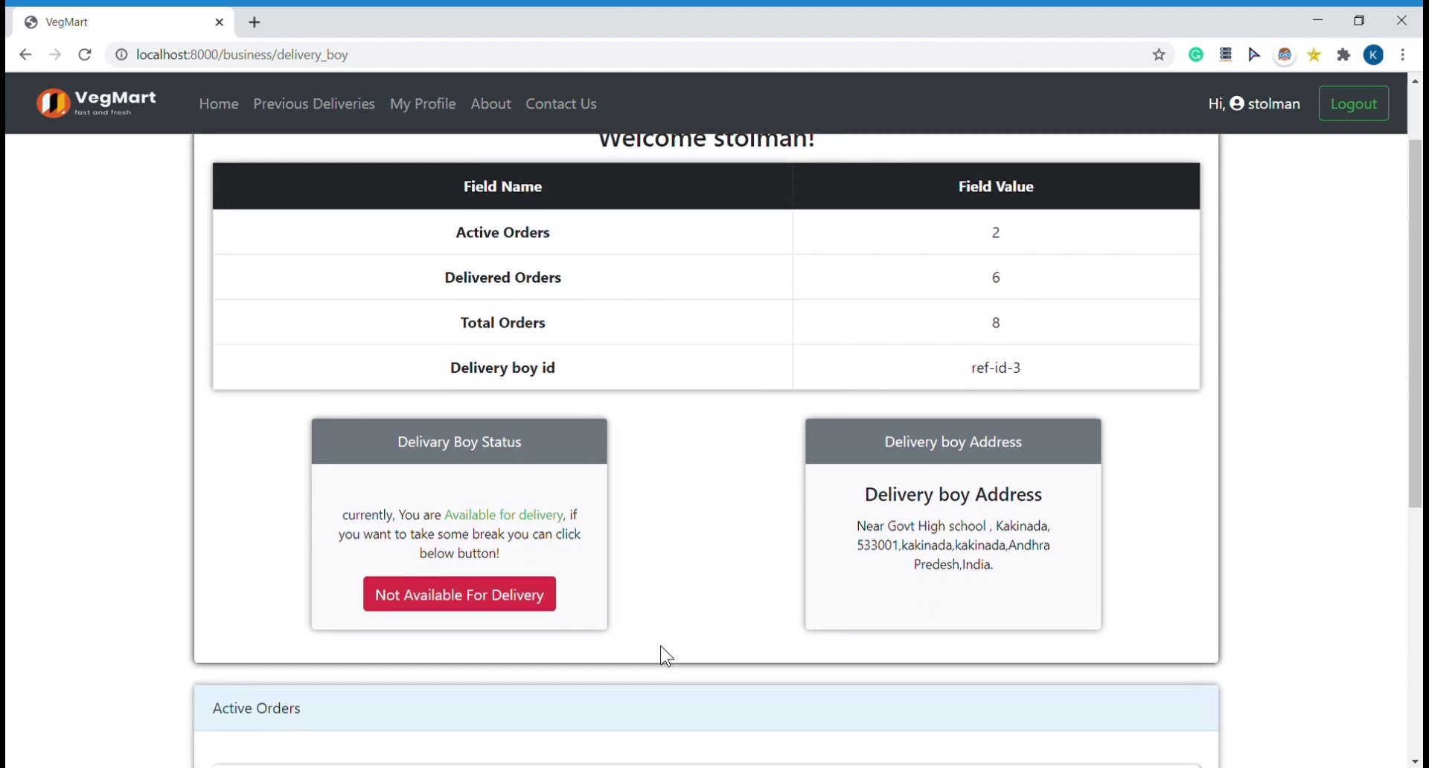
{"action": "scroll", "coordinate": [661, 647], "scroll_direction": "down", "scroll_amount": 2}
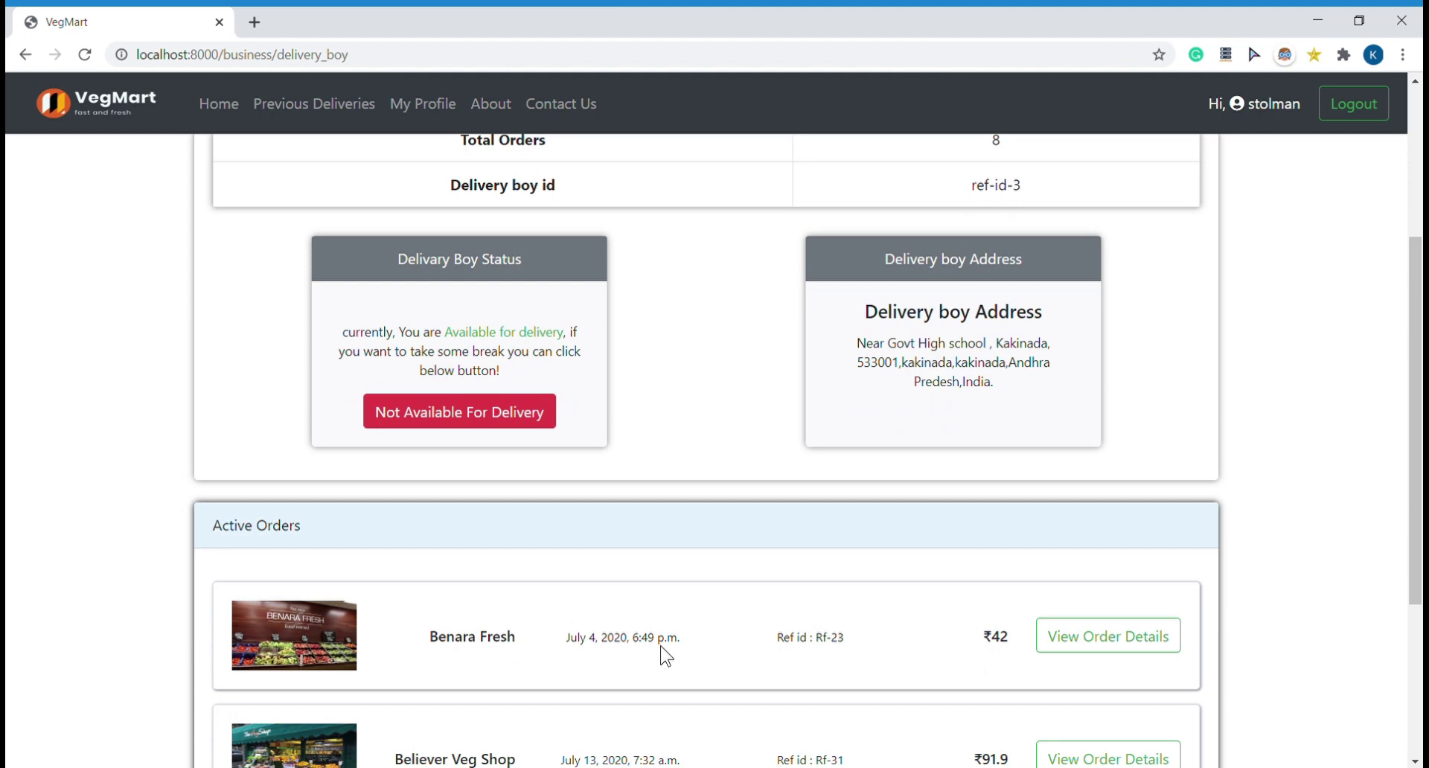
{"action": "scroll", "coordinate": [662, 647], "scroll_direction": "down", "scroll_amount": 2}
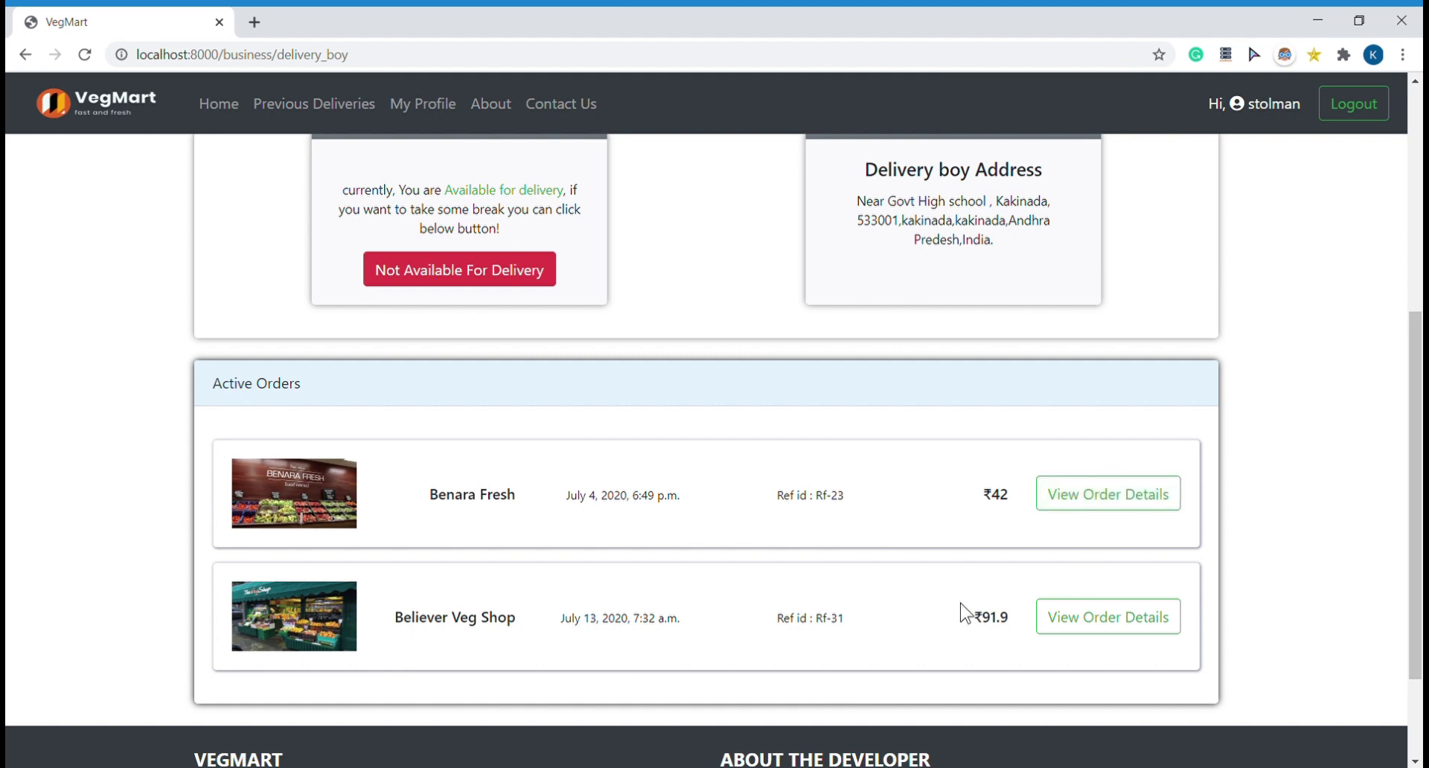
Step: Open order Rf-31's details and mark it as delivered
{"action": "left_click", "coordinate": [1064, 611]}
{"action": "scroll", "coordinate": [836, 536], "scroll_direction": "down", "scroll_amount": 2}
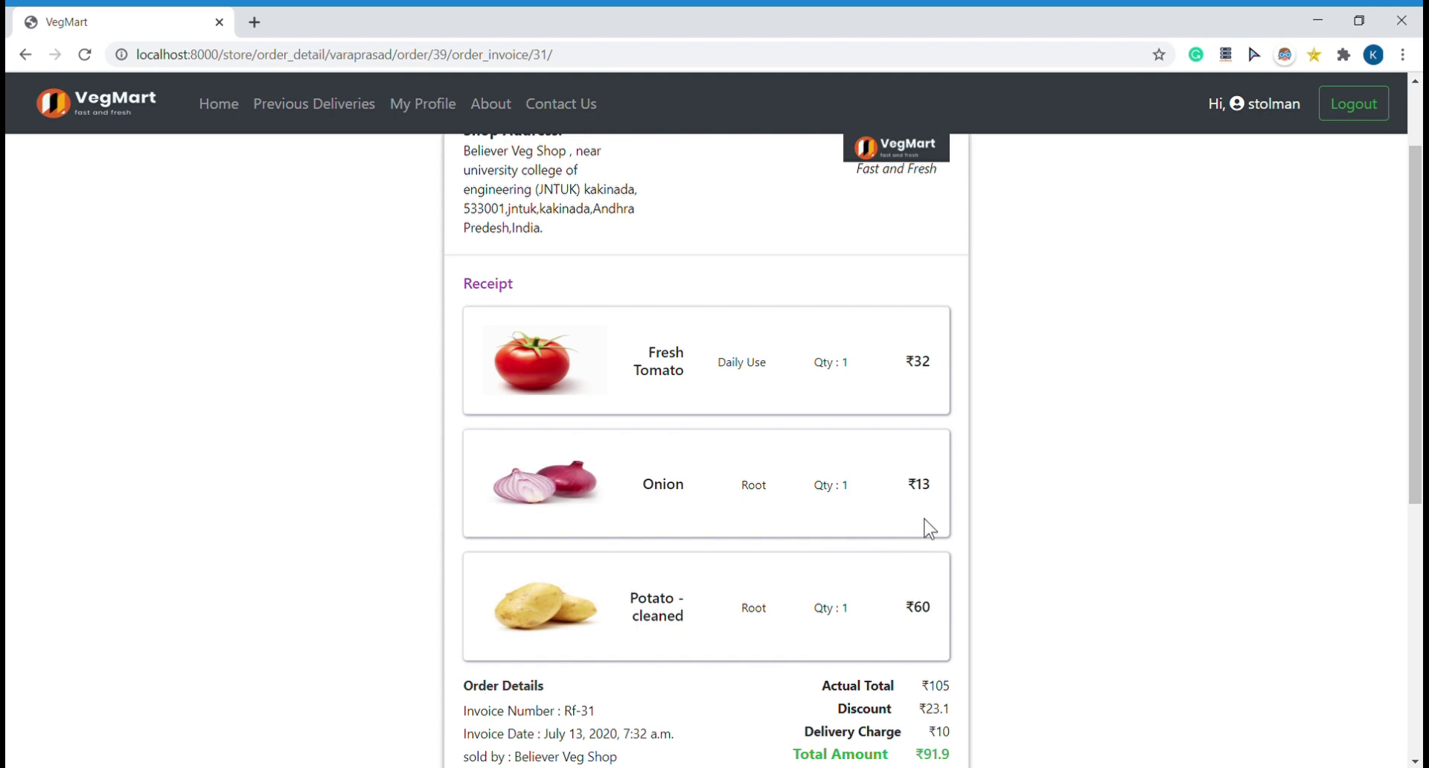
{"action": "scroll", "coordinate": [930, 529], "scroll_direction": "down", "scroll_amount": 3}
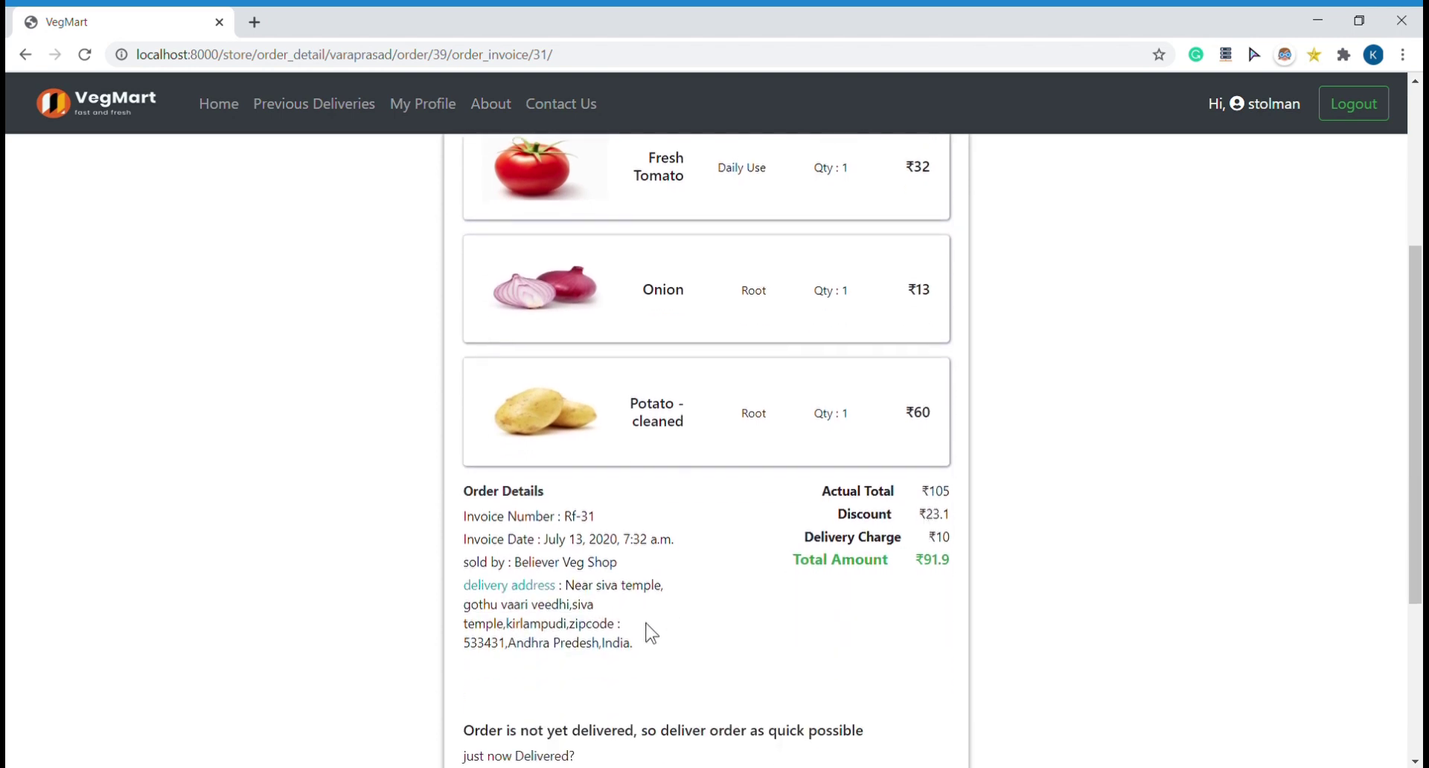
{"action": "scroll", "coordinate": [746, 674], "scroll_direction": "down", "scroll_amount": 2}
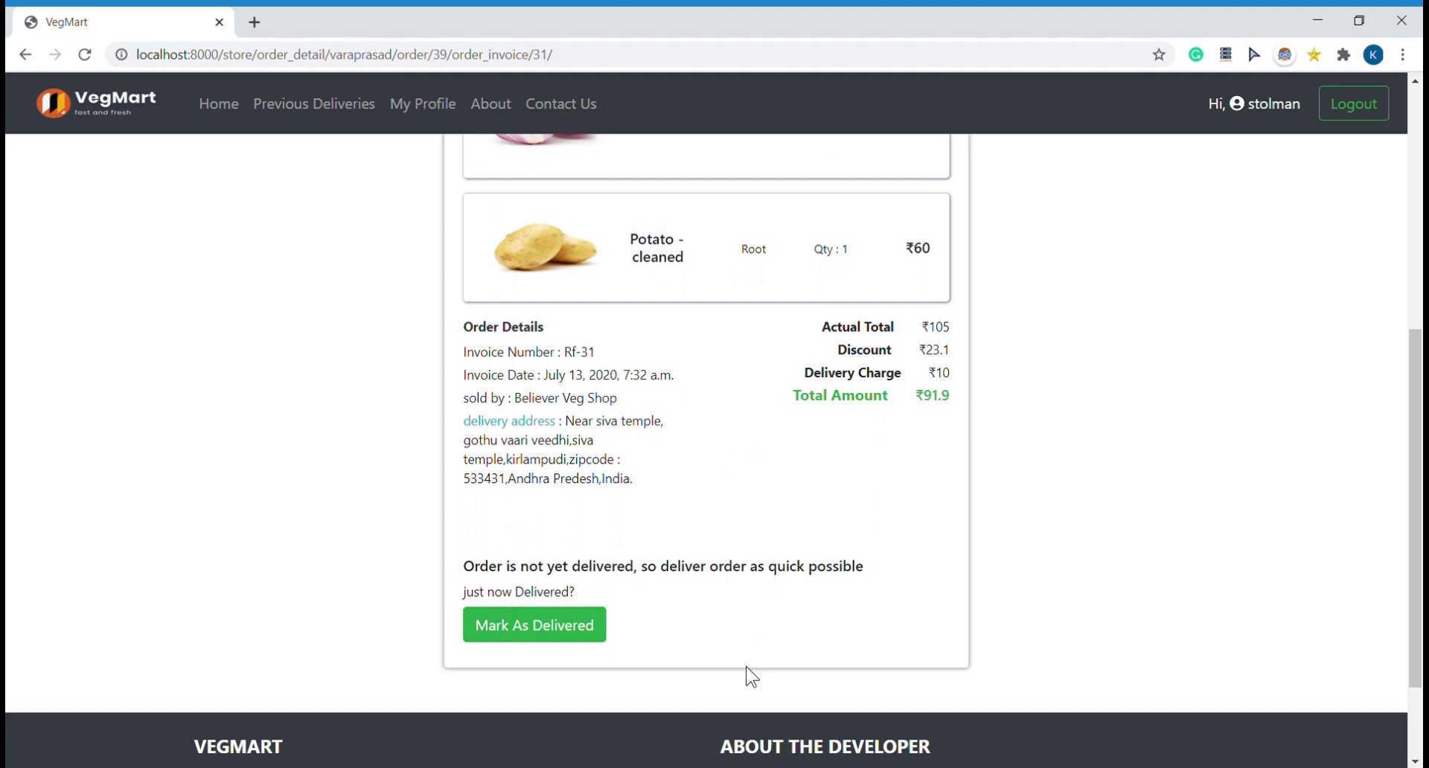
{"action": "left_click", "coordinate": [569, 643]}
Step: Check the delivery confirmation, then go to the delivery boy's My Profile page
{"action": "scroll", "coordinate": [562, 632], "scroll_direction": "down", "scroll_amount": 4}
{"action": "scroll", "coordinate": [562, 632], "scroll_direction": "down", "scroll_amount": 3}
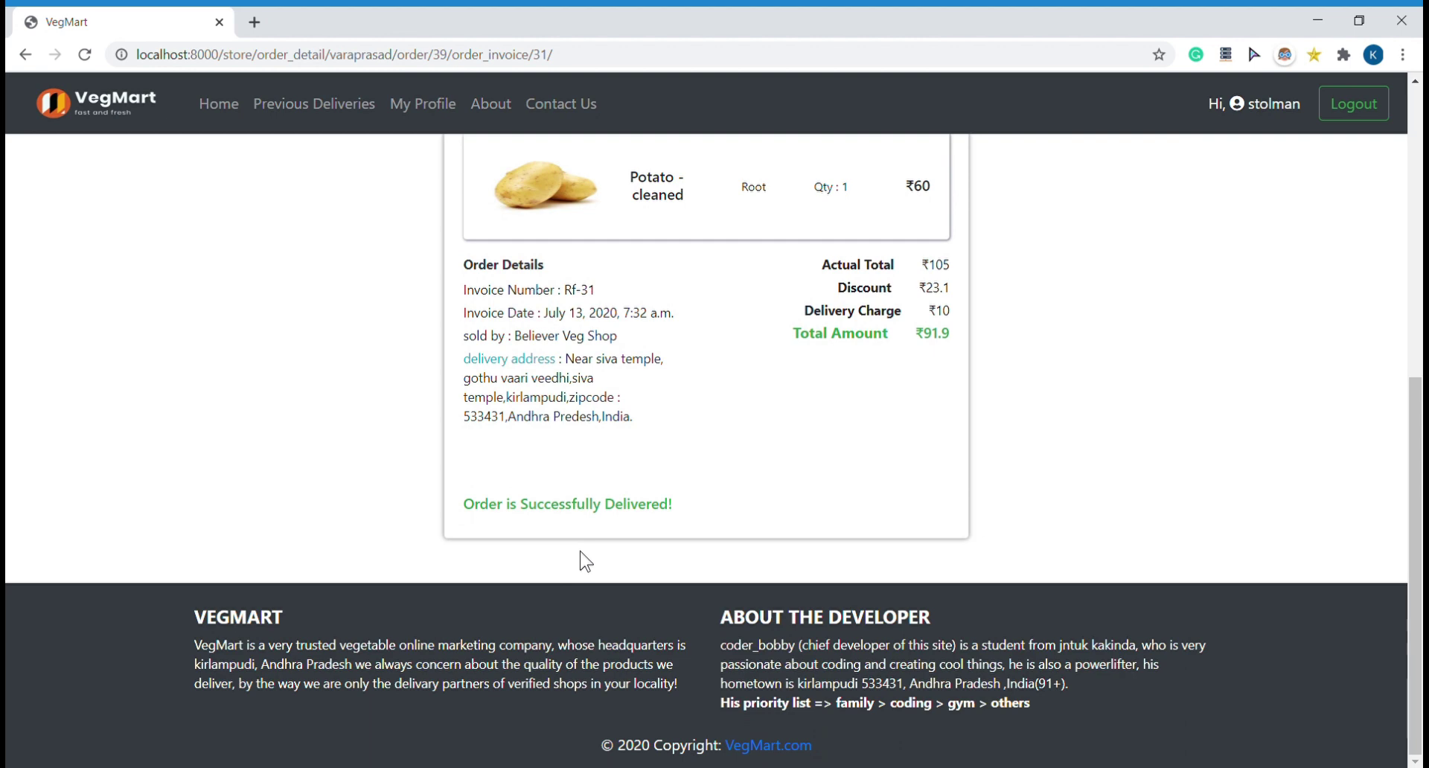
{"action": "scroll", "coordinate": [581, 552], "scroll_direction": "up", "scroll_amount": 5}
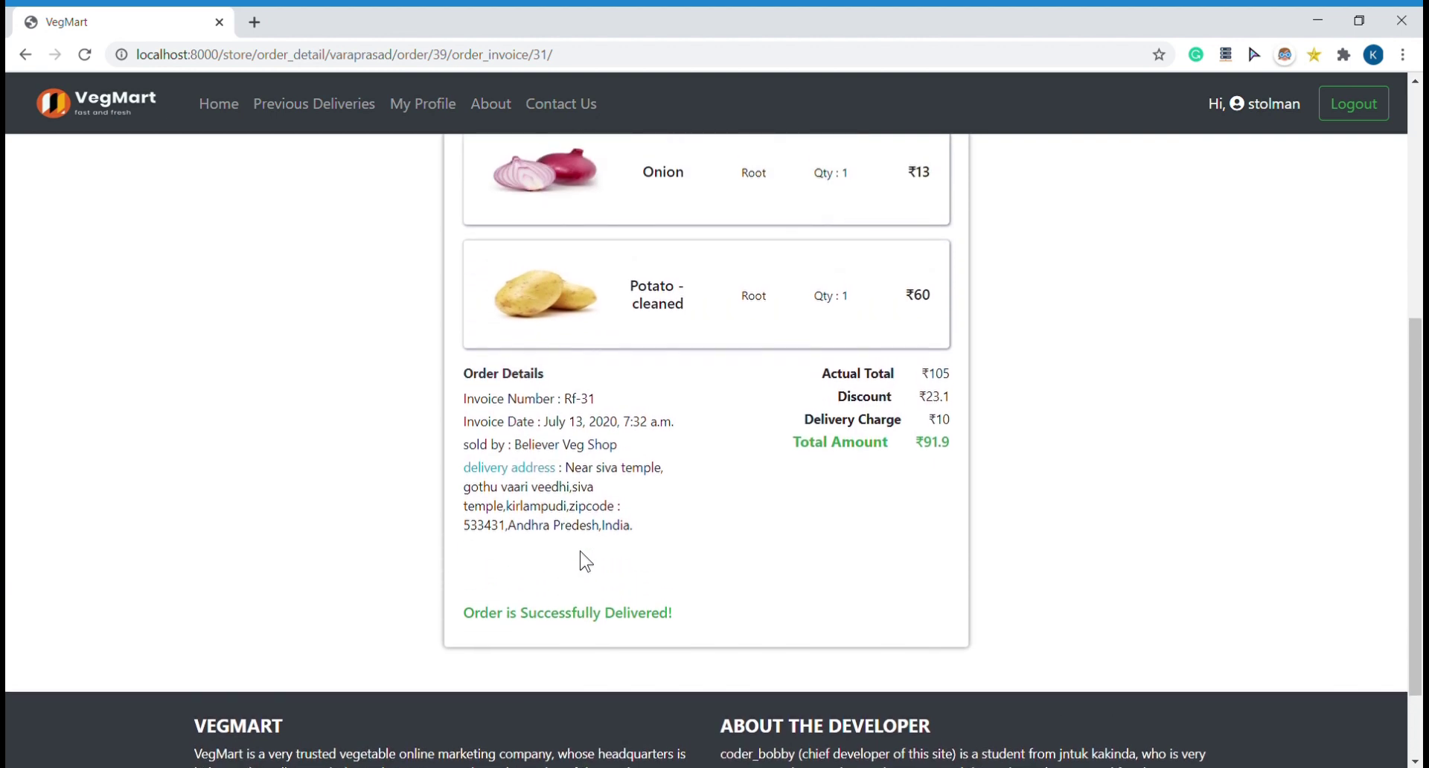
{"action": "left_click", "coordinate": [432, 109]}
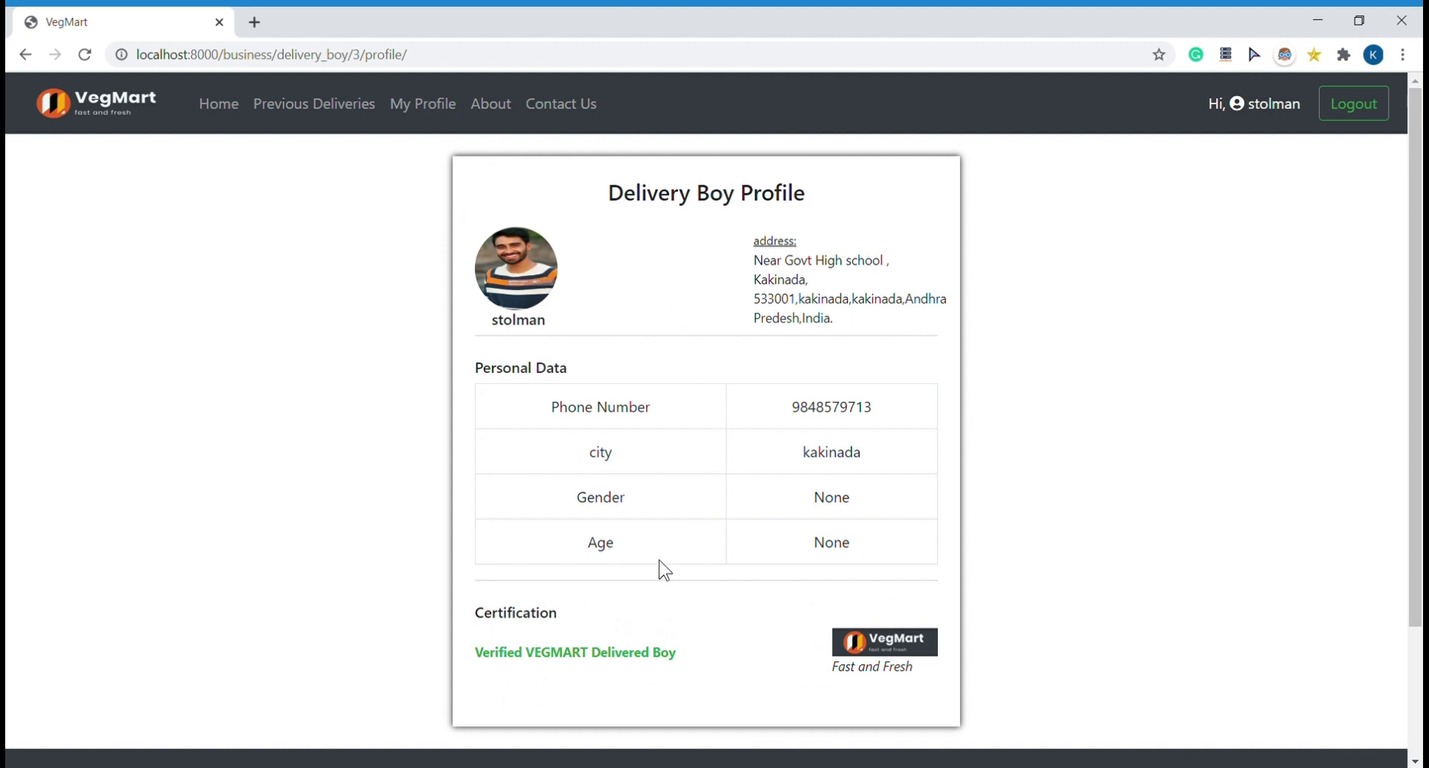